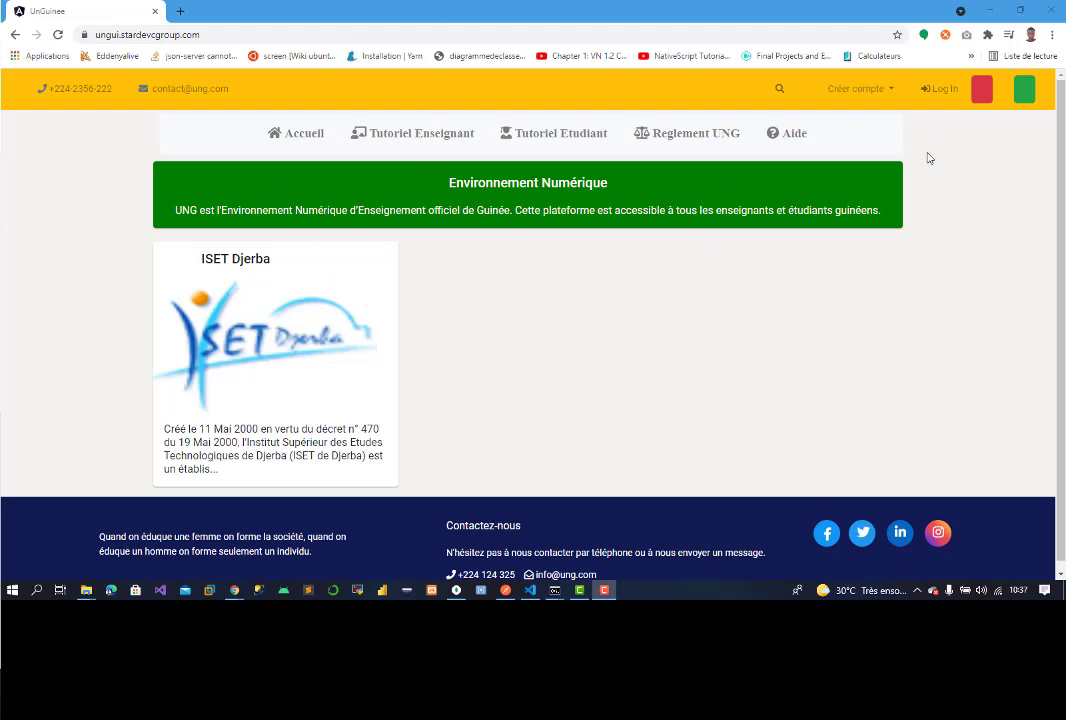
# Step: From the Créer compte menu, choose Etudiant to open the student sign-up form
pyautogui.click(868, 88)
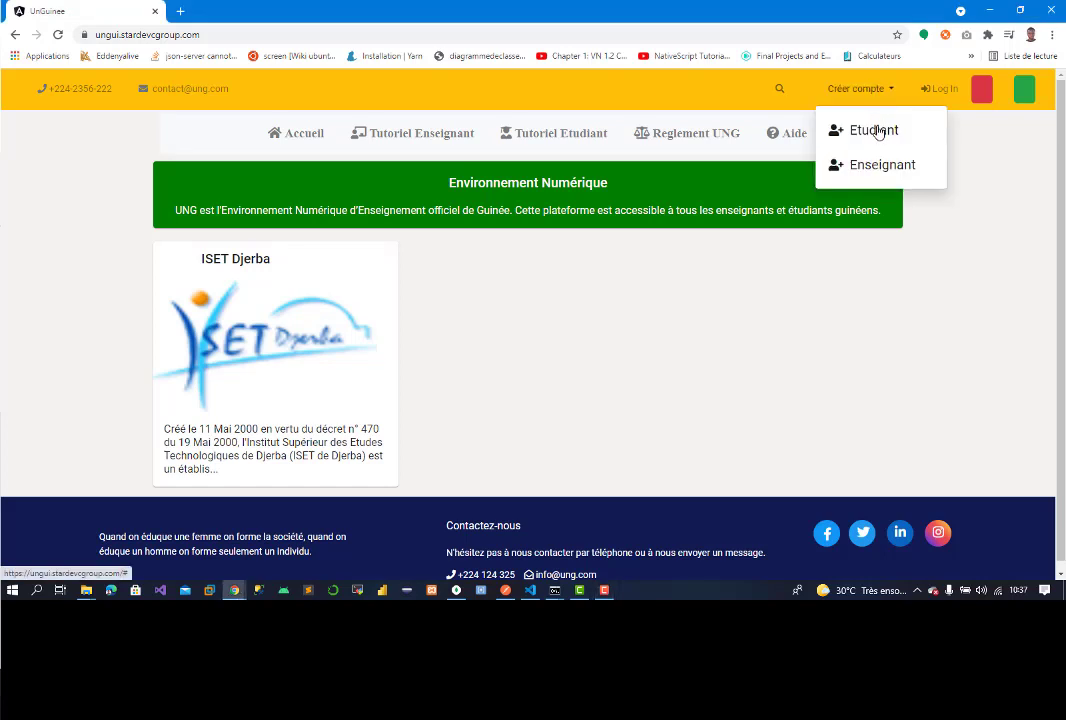
pyautogui.tripleClick(895, 121)
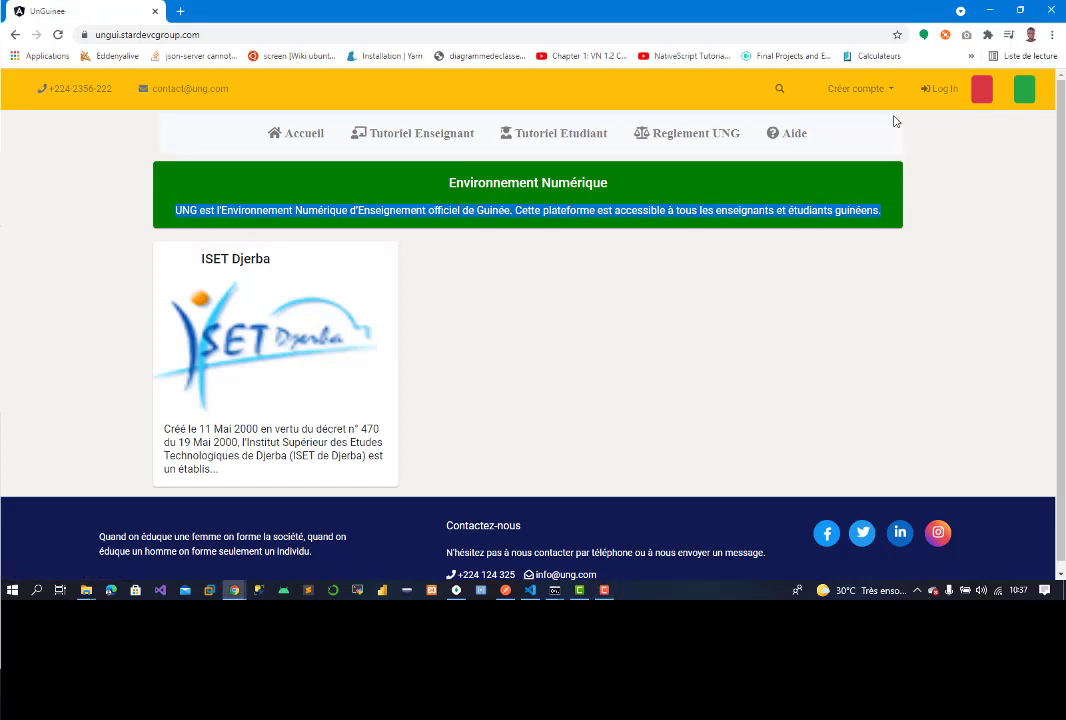
pyautogui.click(859, 88)
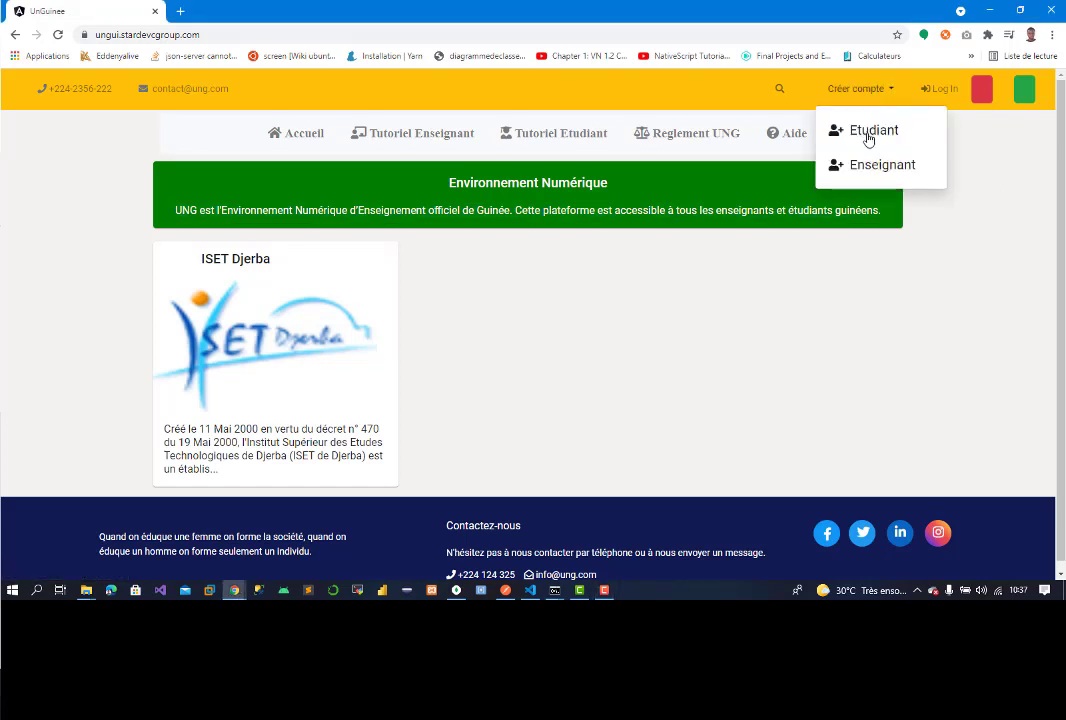
pyautogui.click(868, 139)
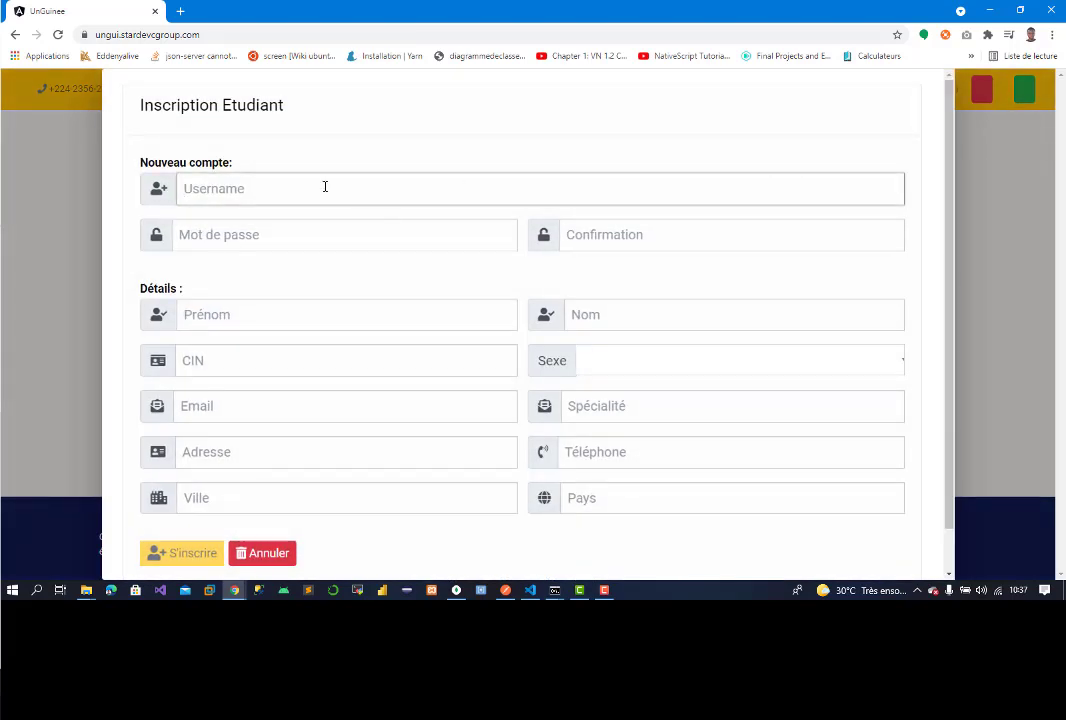
# Step: Enter the student's username, then the password in Mot de passe and Confirmation
pyautogui.write('K')
pyautogui.press('BackSpace')
pyautogui.write('k')
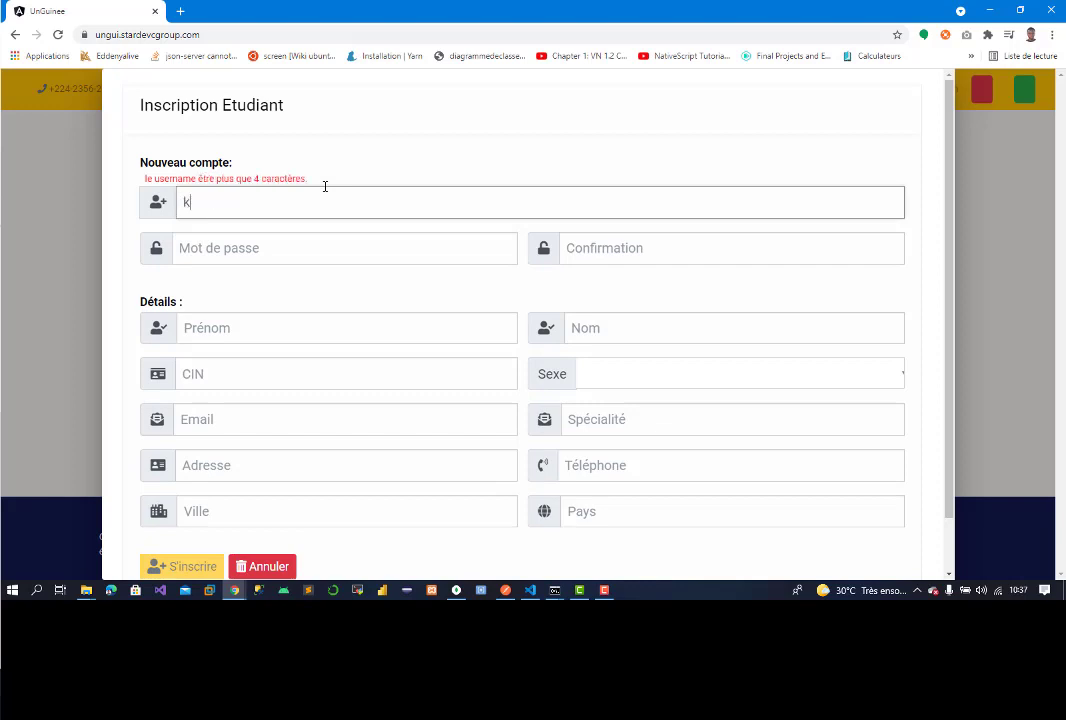
pyautogui.write('alil')
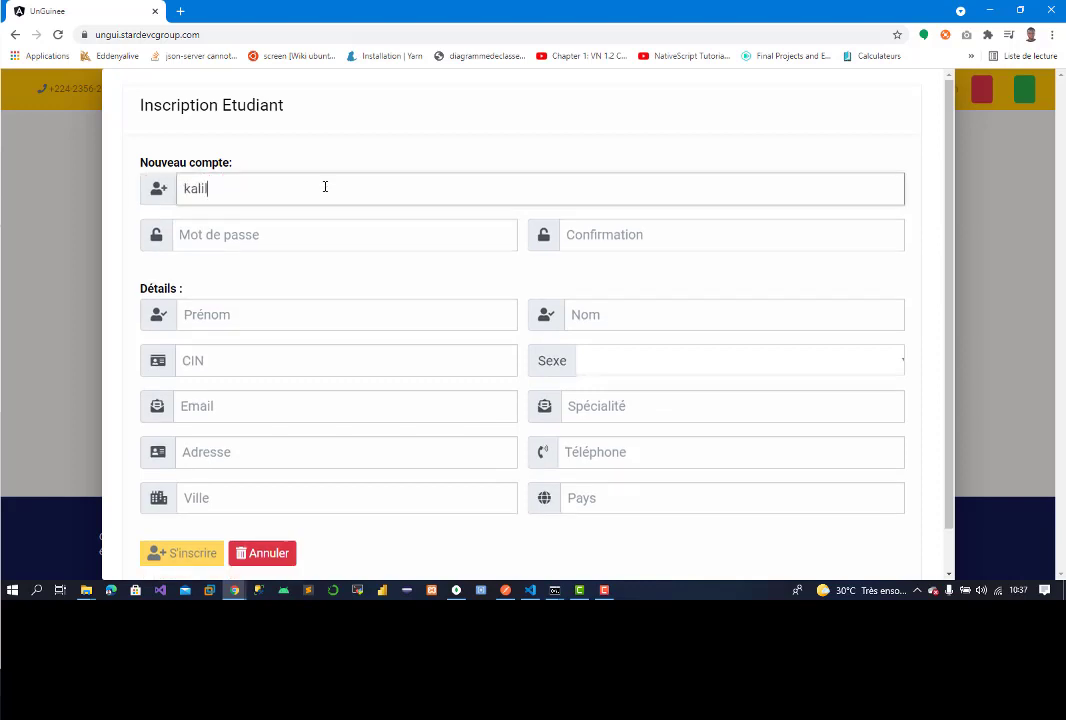
pyautogui.click(323, 228)
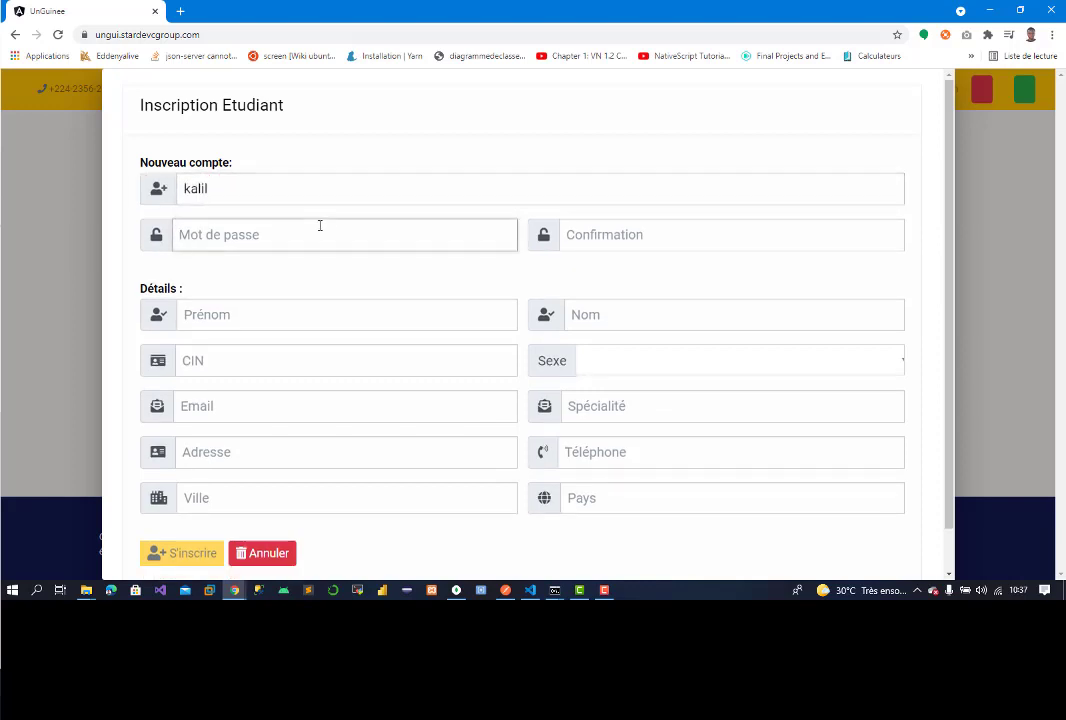
pyautogui.press('BackSpace')
pyautogui.press('BackSpace')
pyautogui.press('BackSpace')
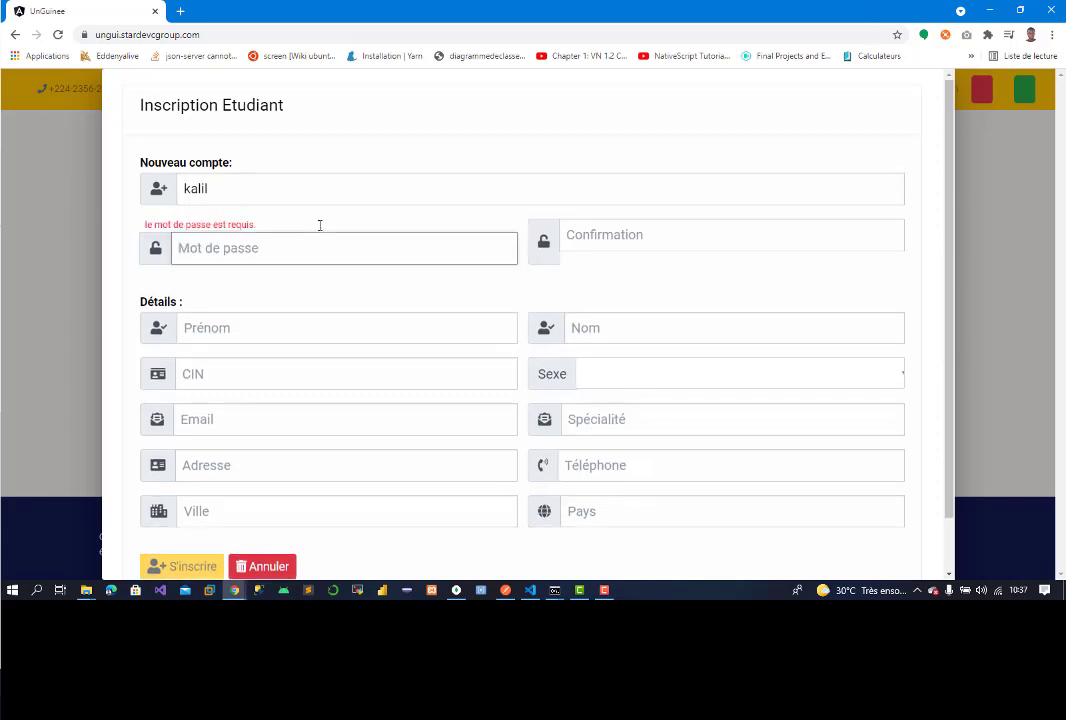
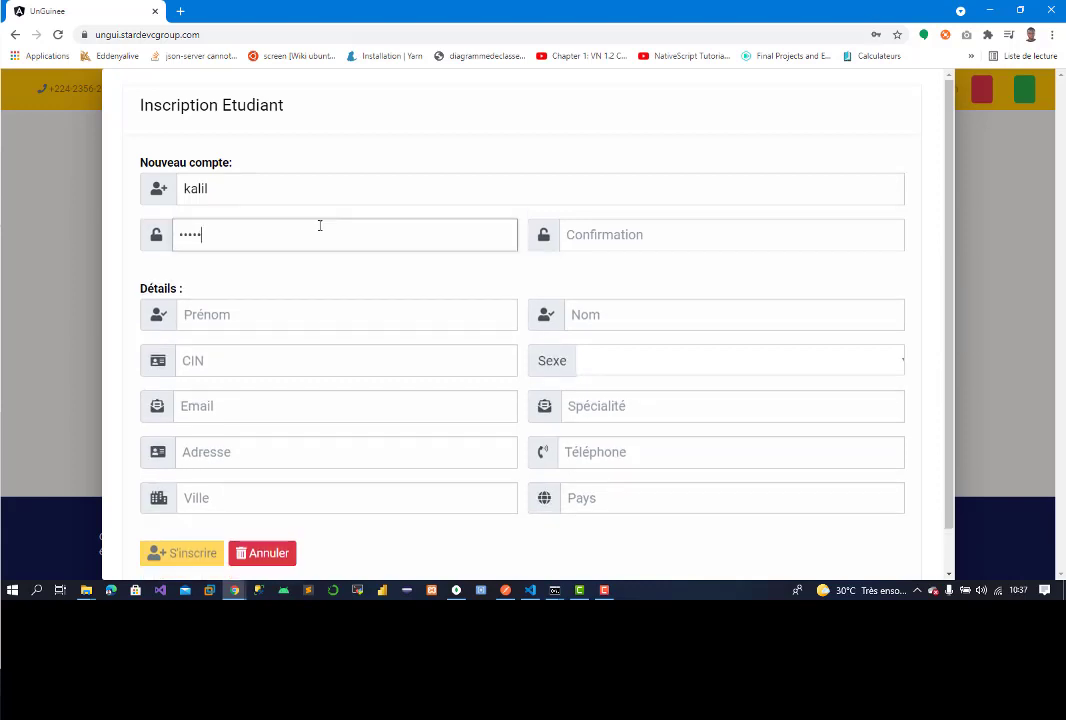
pyautogui.click(645, 236)
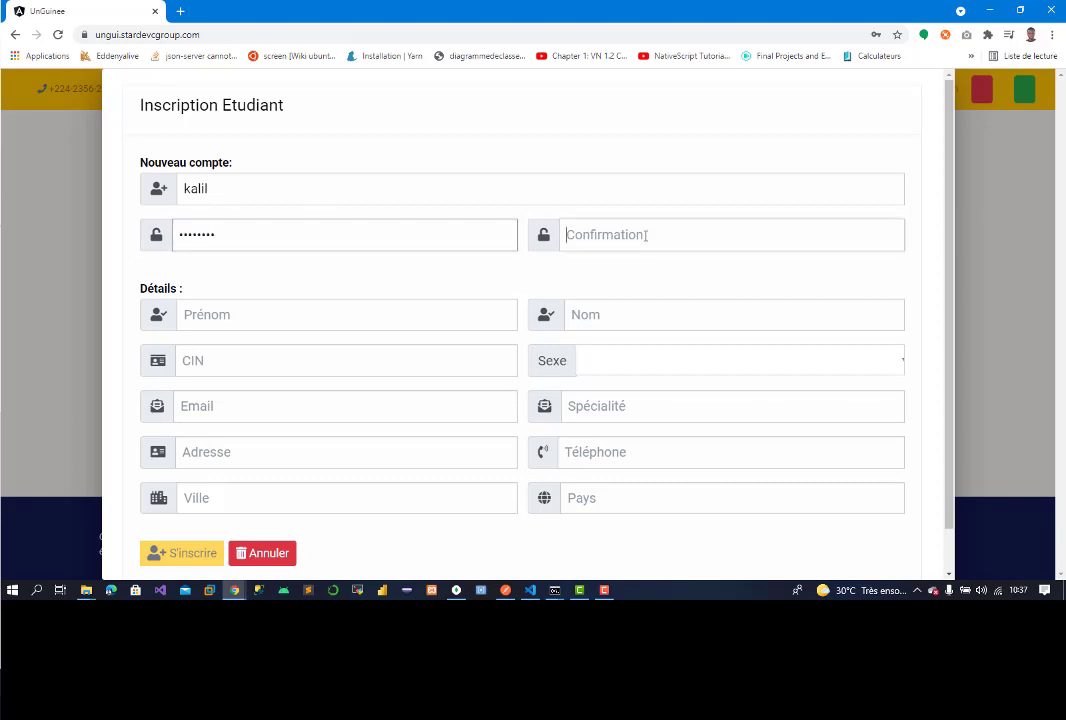
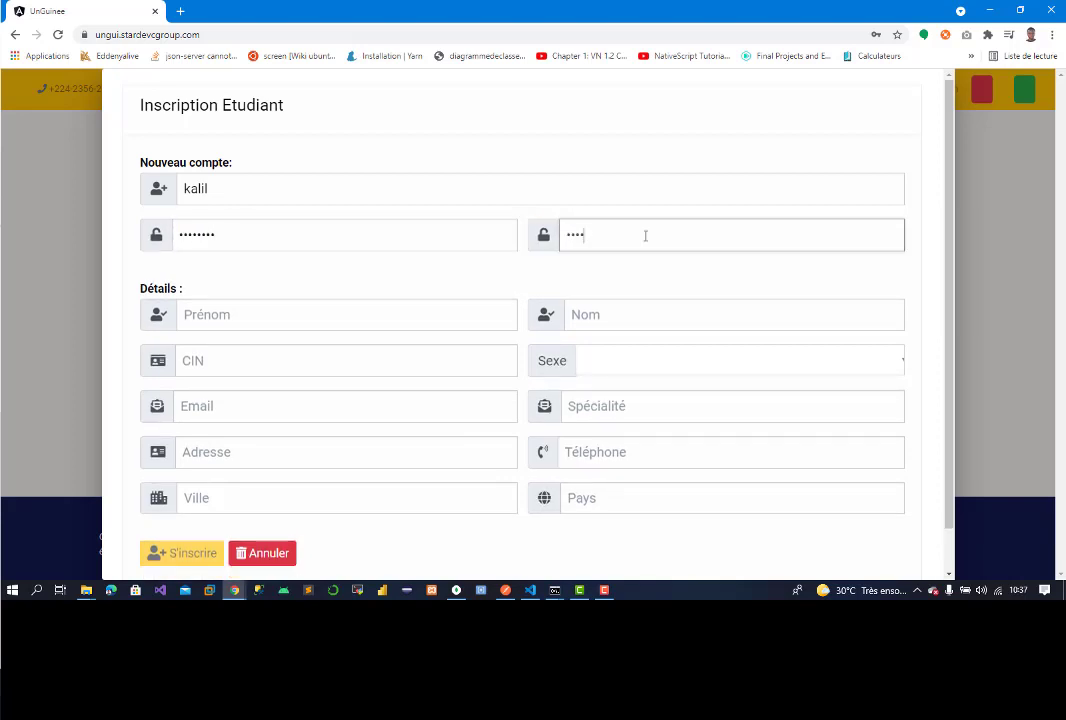
pyautogui.click(429, 311)
# Step: Enter the student's first name, accept the saved autofill details, and fill in the CIN number
pyautogui.write('K')
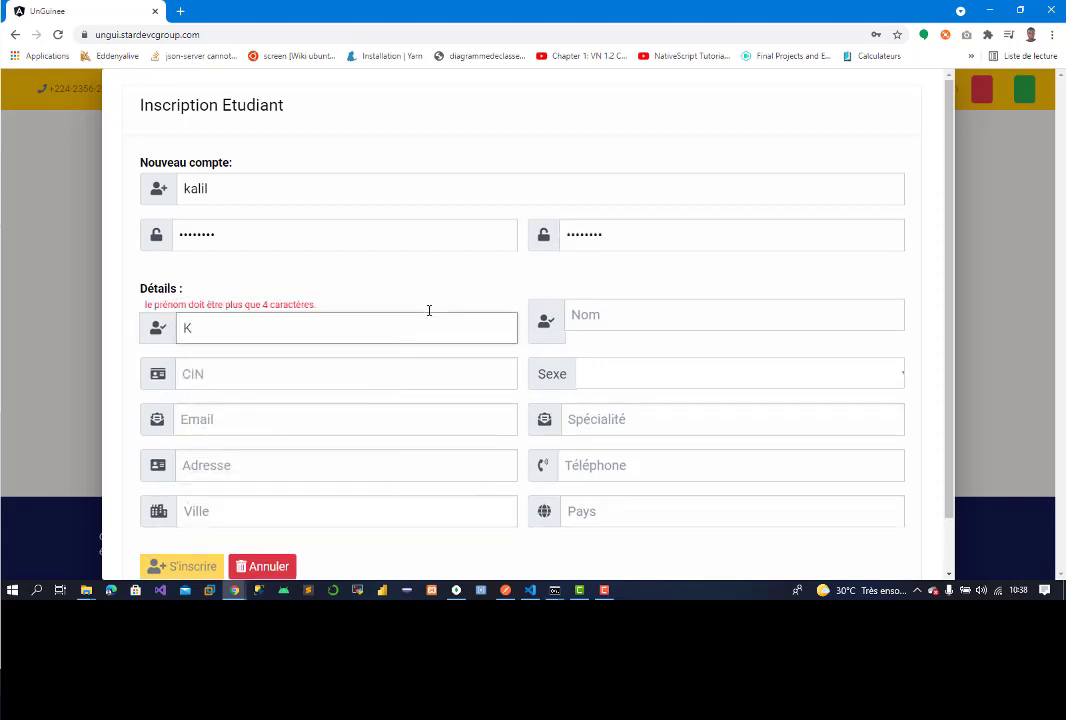
pyautogui.write('alil')
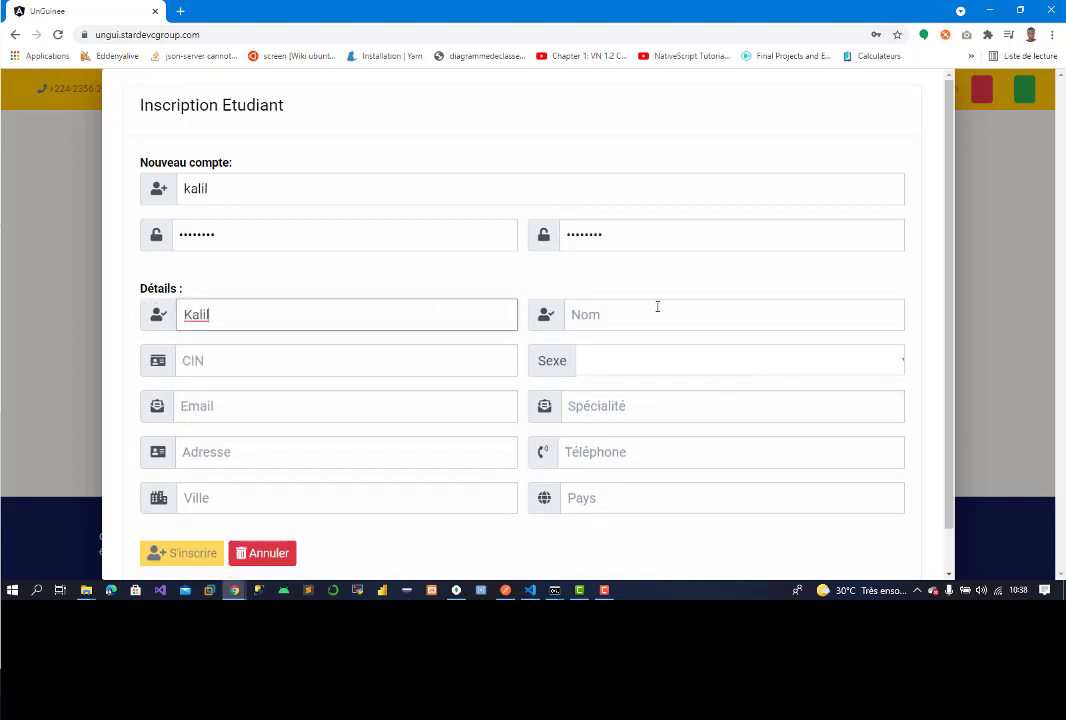
pyautogui.click(657, 305)
pyautogui.click(662, 351)
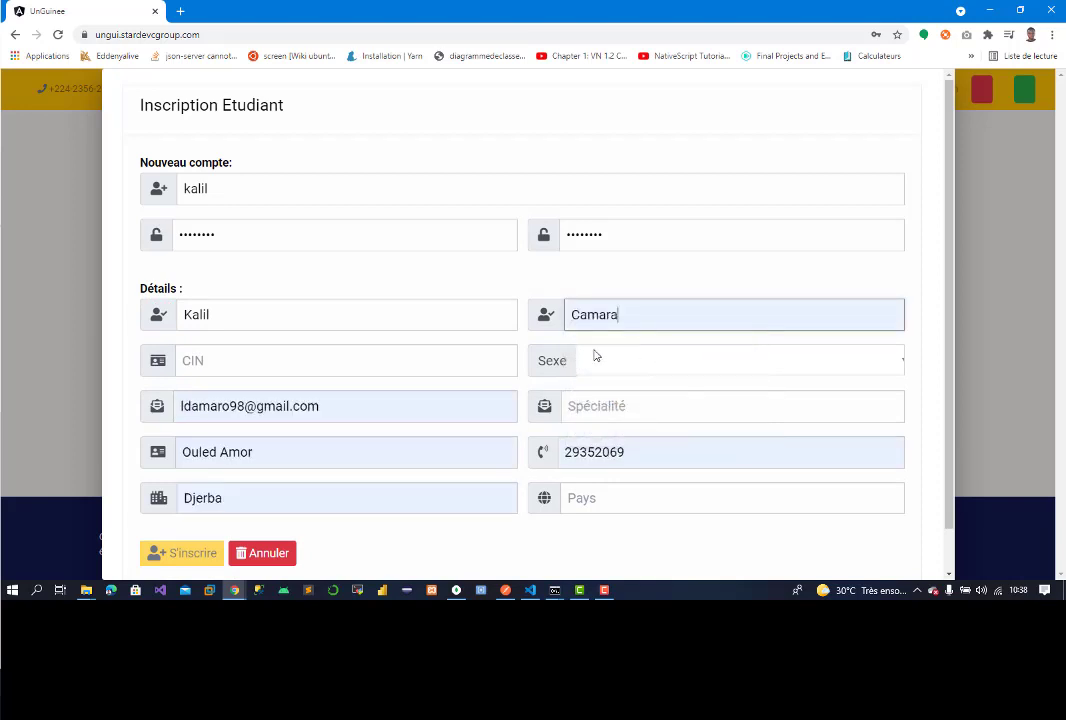
pyautogui.click(382, 358)
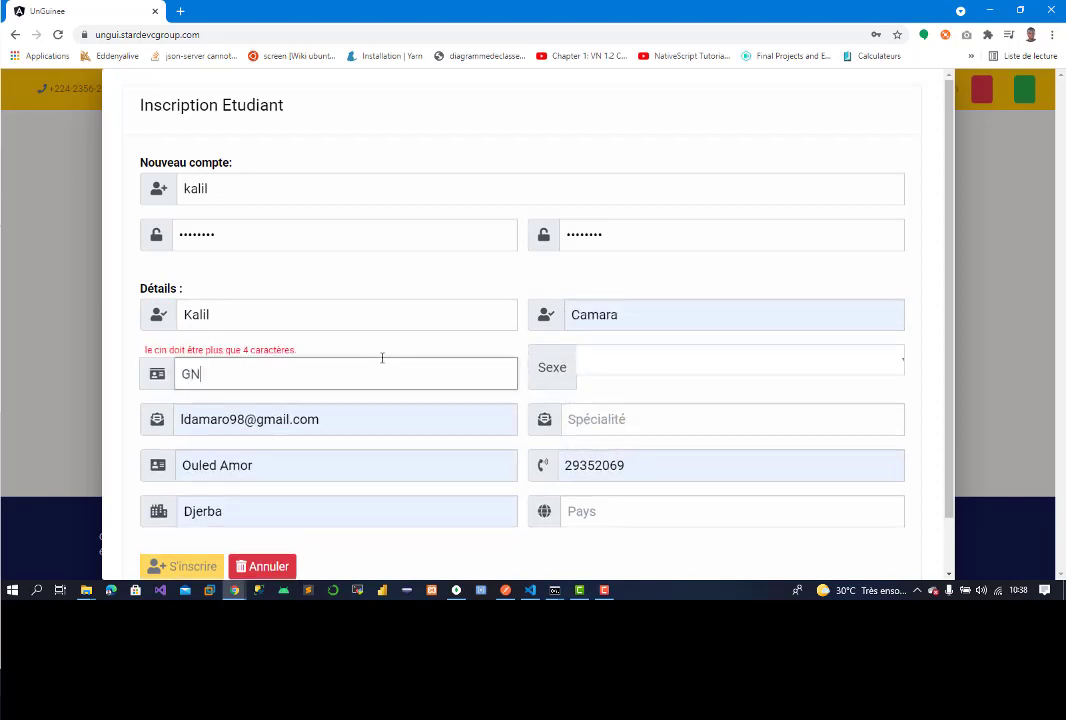
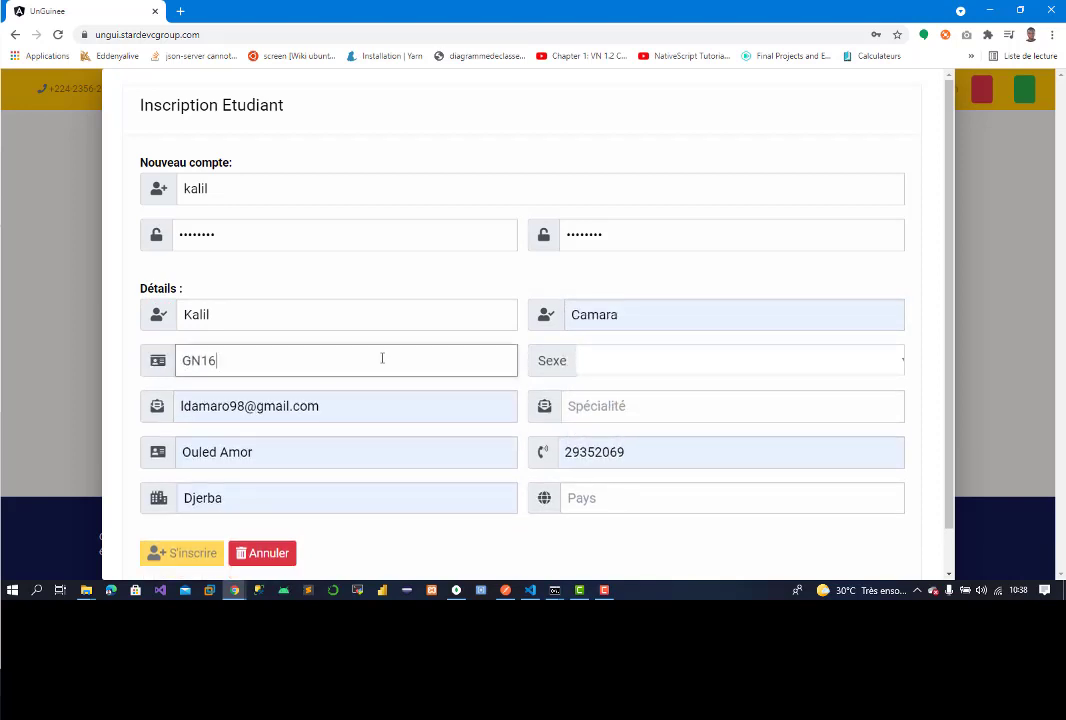
# Step: Set Sexe to M, speciality Informatique, country Tuinise, and prefix the phone with +216
pyautogui.click(614, 376)
pyautogui.click(614, 386)
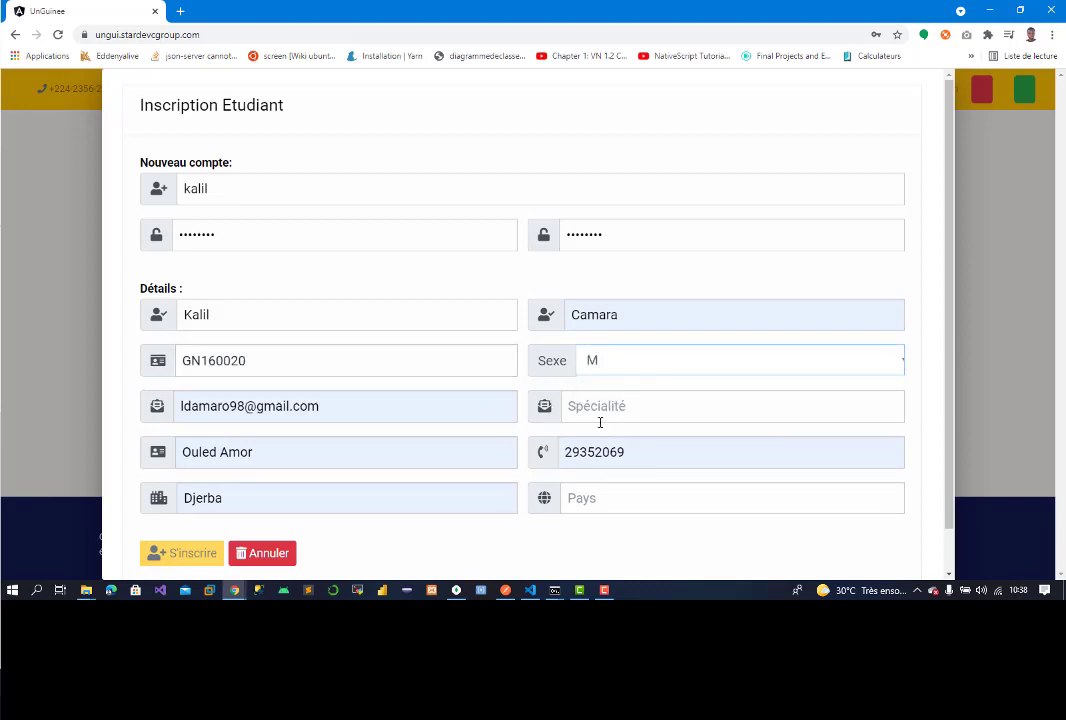
pyautogui.click(607, 405)
pyautogui.write('l')
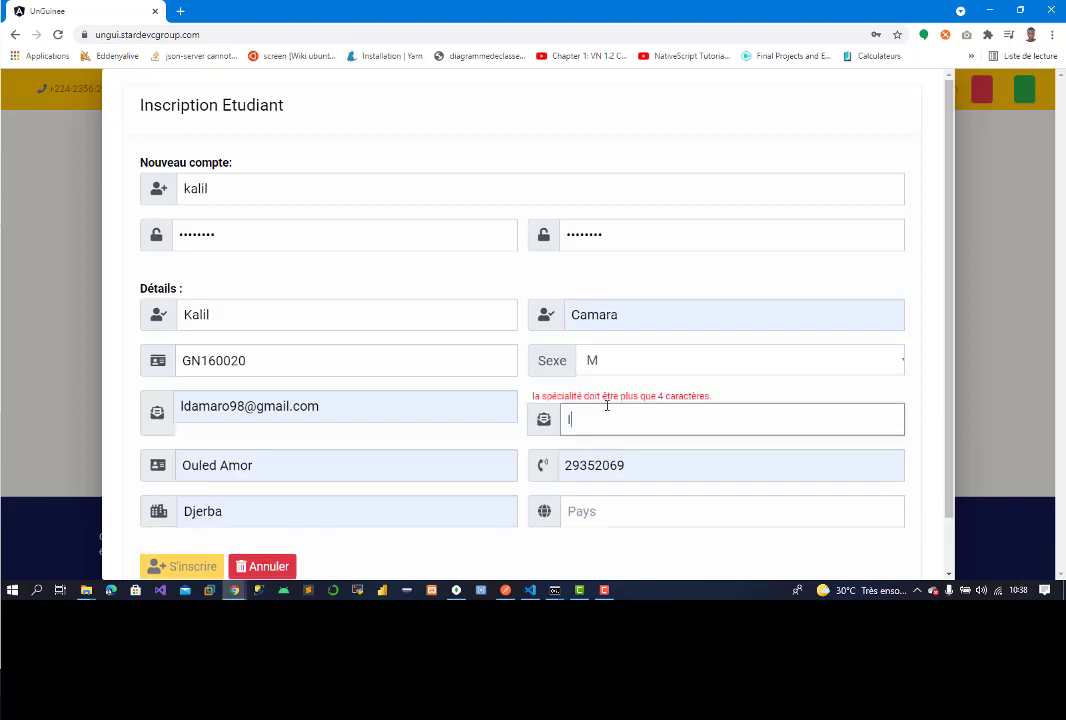
pyautogui.write('nformatique')
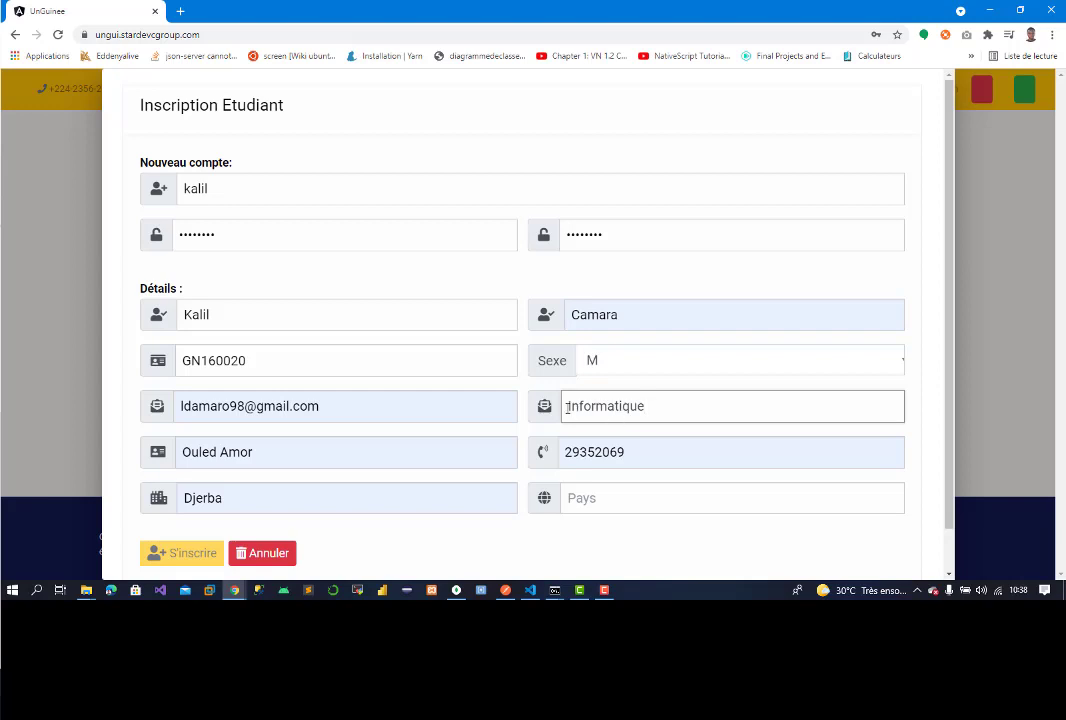
pyautogui.click(614, 499)
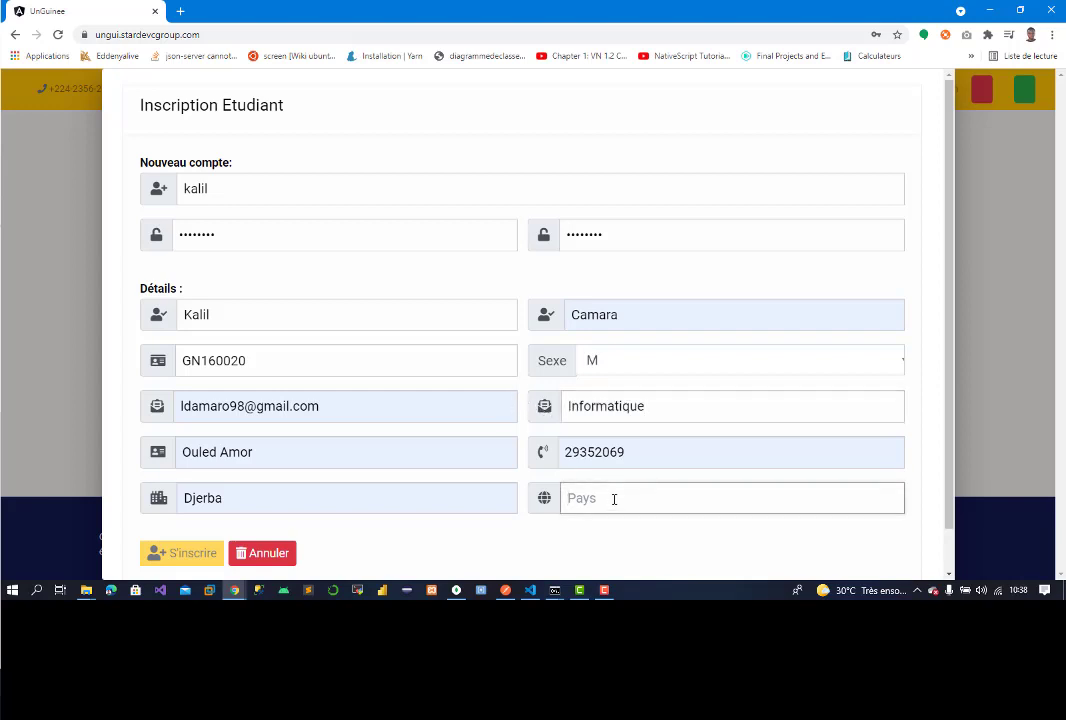
pyautogui.write('Tuinise')
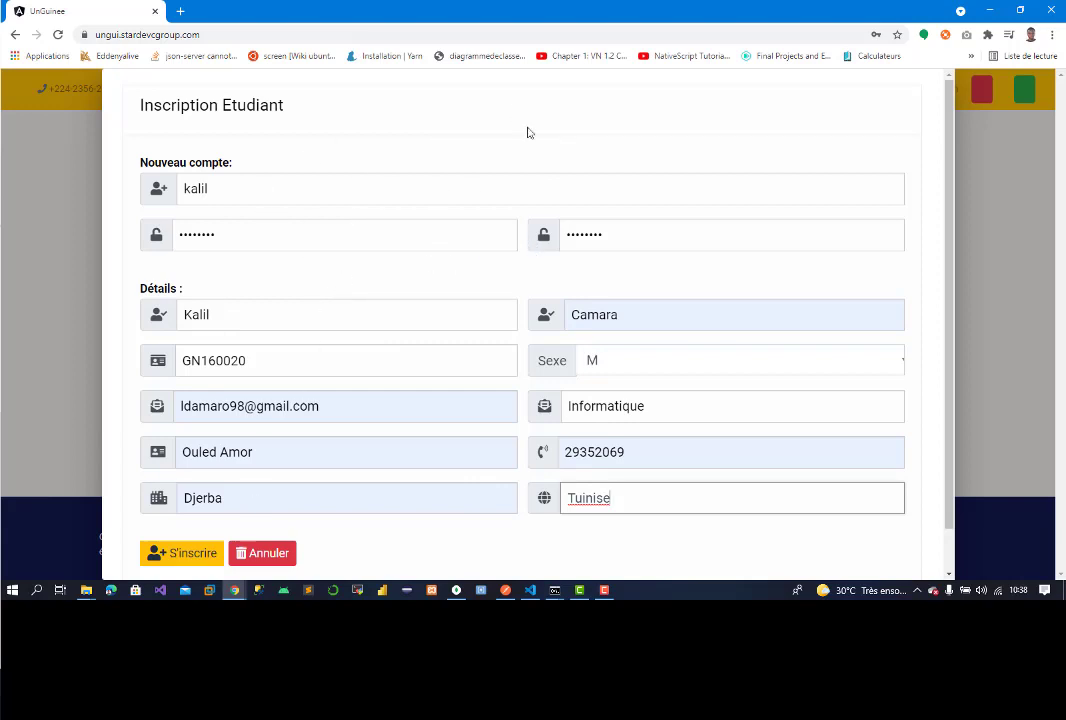
pyautogui.click(566, 452)
pyautogui.write('+1')
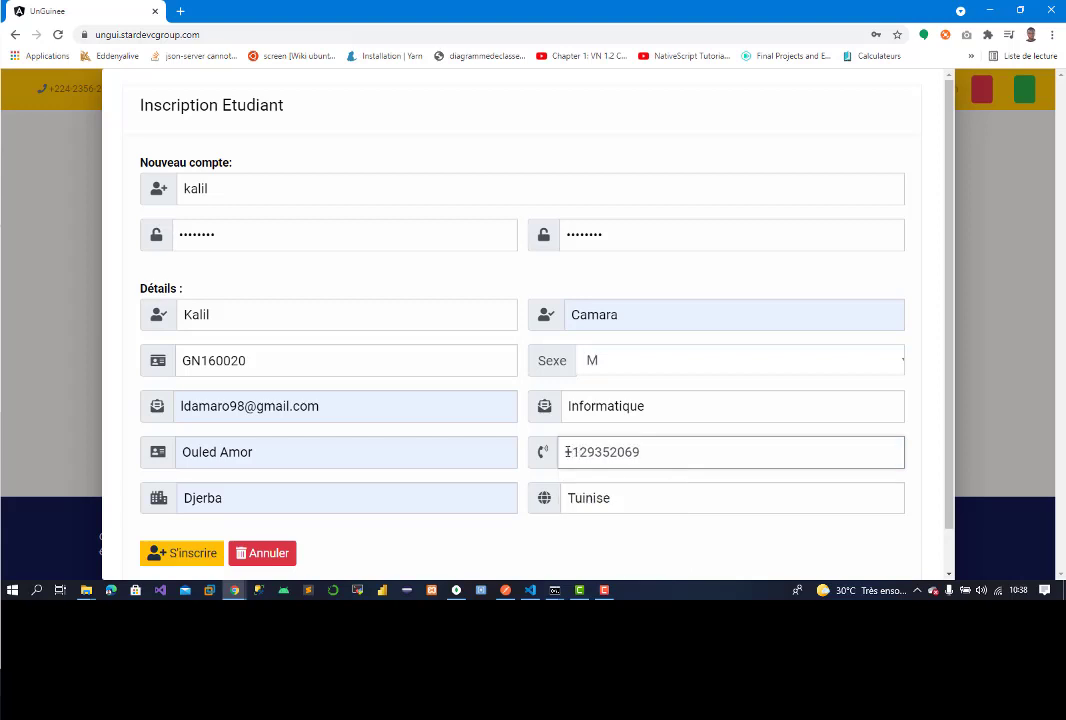
pyautogui.press('BackSpace')
pyautogui.write('216')
# Step: Submit the registration, acknowledge the alert, dismiss Chrome's password prompts, and open Log In
pyautogui.click(192, 555)
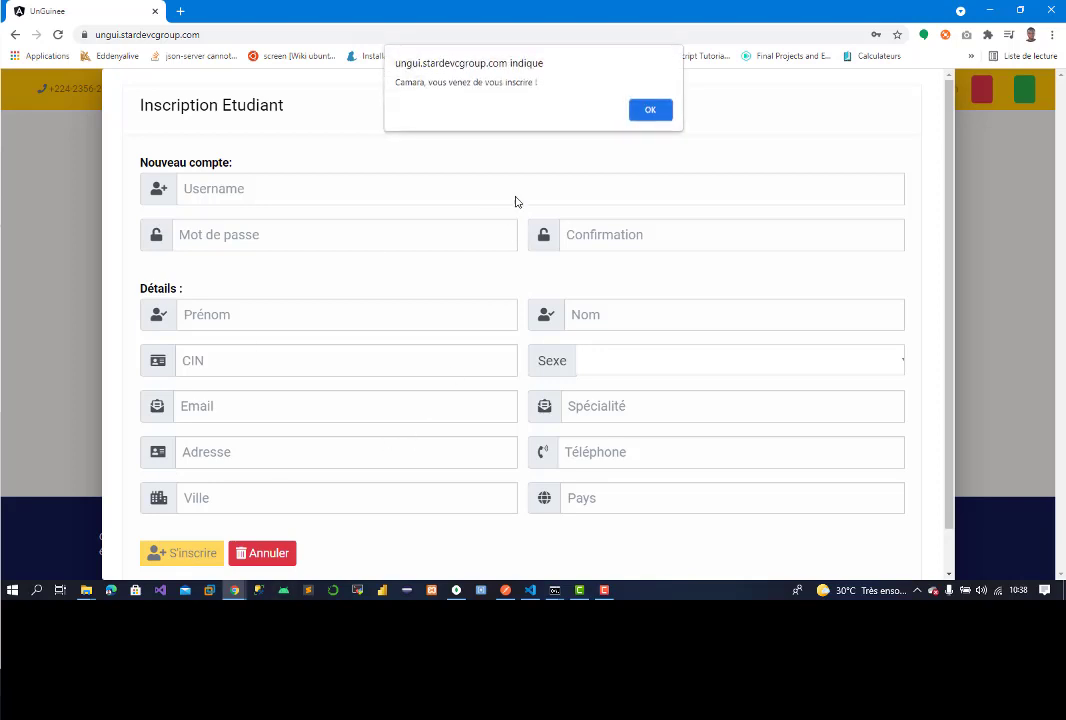
pyautogui.click(650, 109)
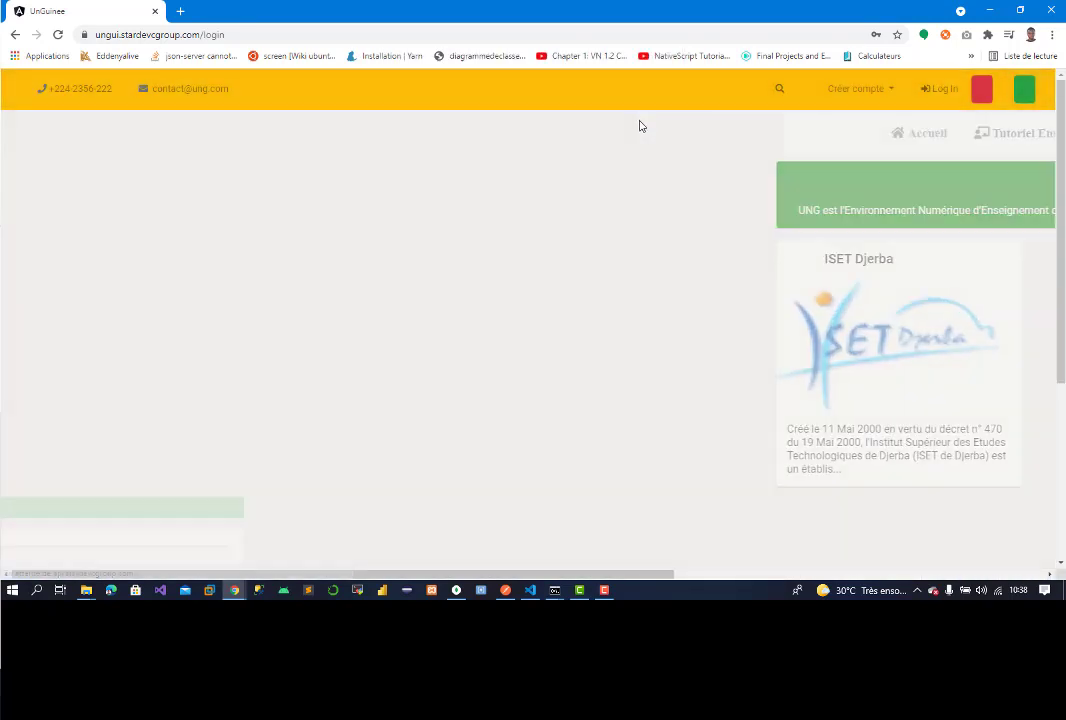
pyautogui.click(645, 228)
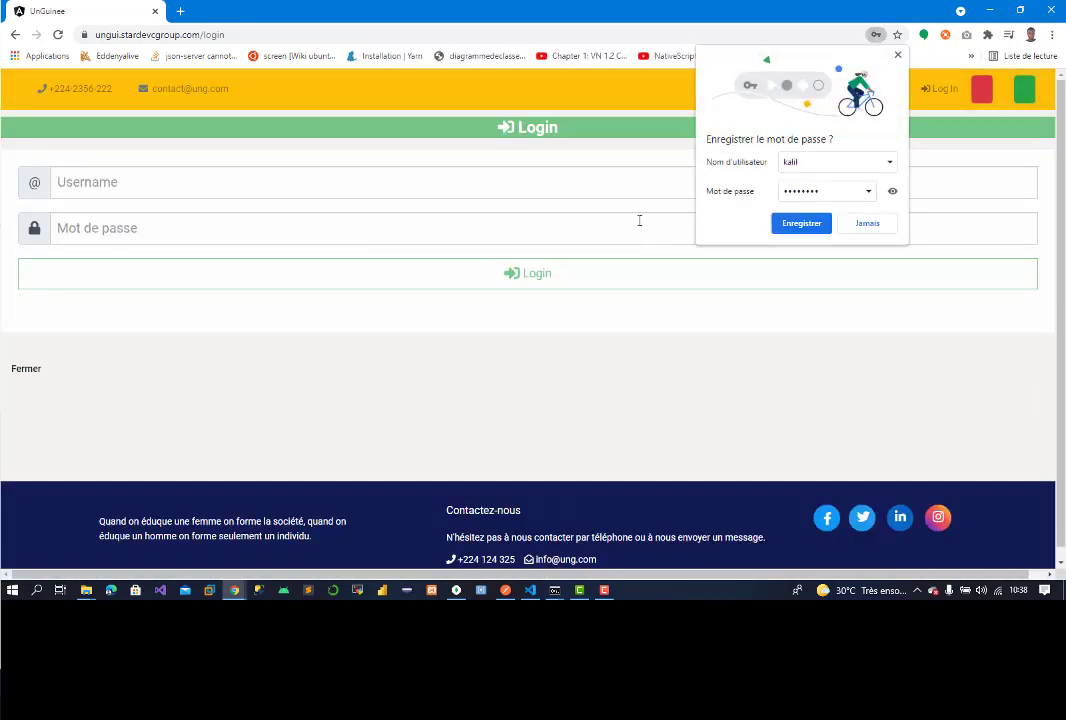
pyautogui.click(855, 226)
pyautogui.click(934, 94)
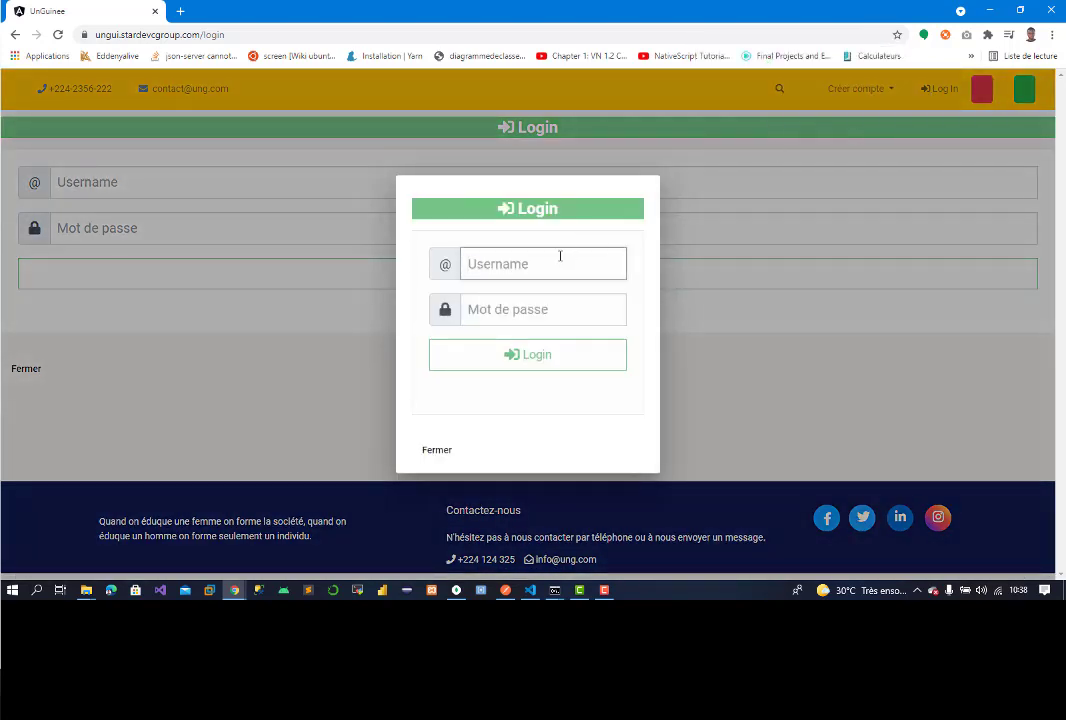
# Step: Sign in with the new student's username and password
pyautogui.write('m')
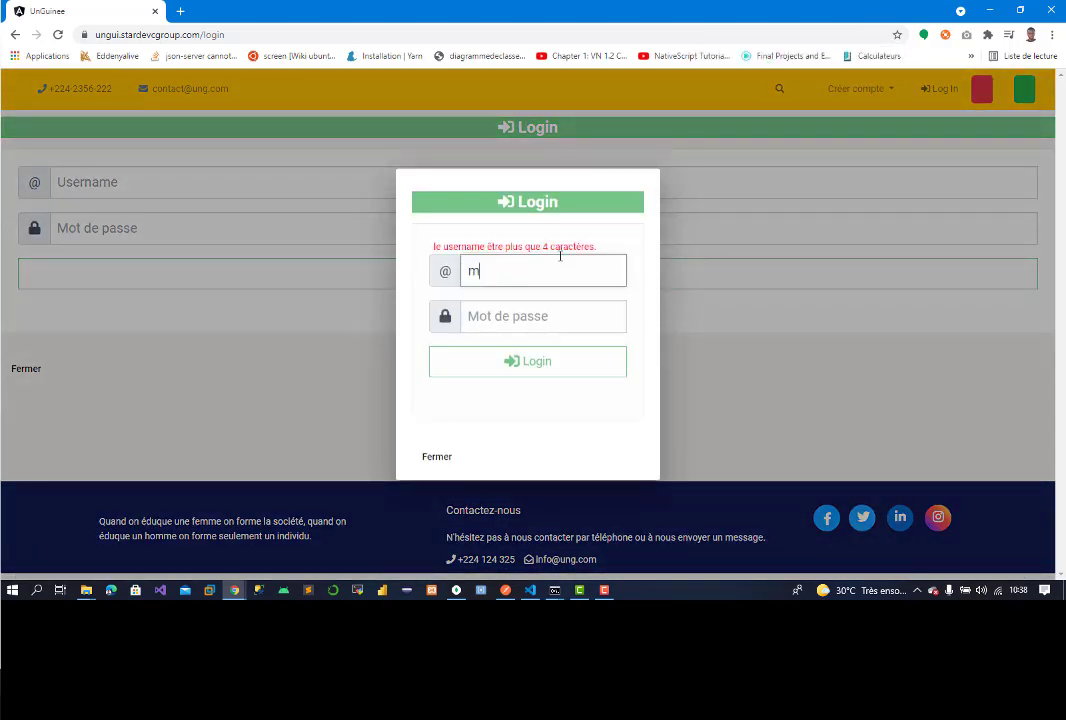
pyautogui.press('BackSpace')
pyautogui.write('kalil')
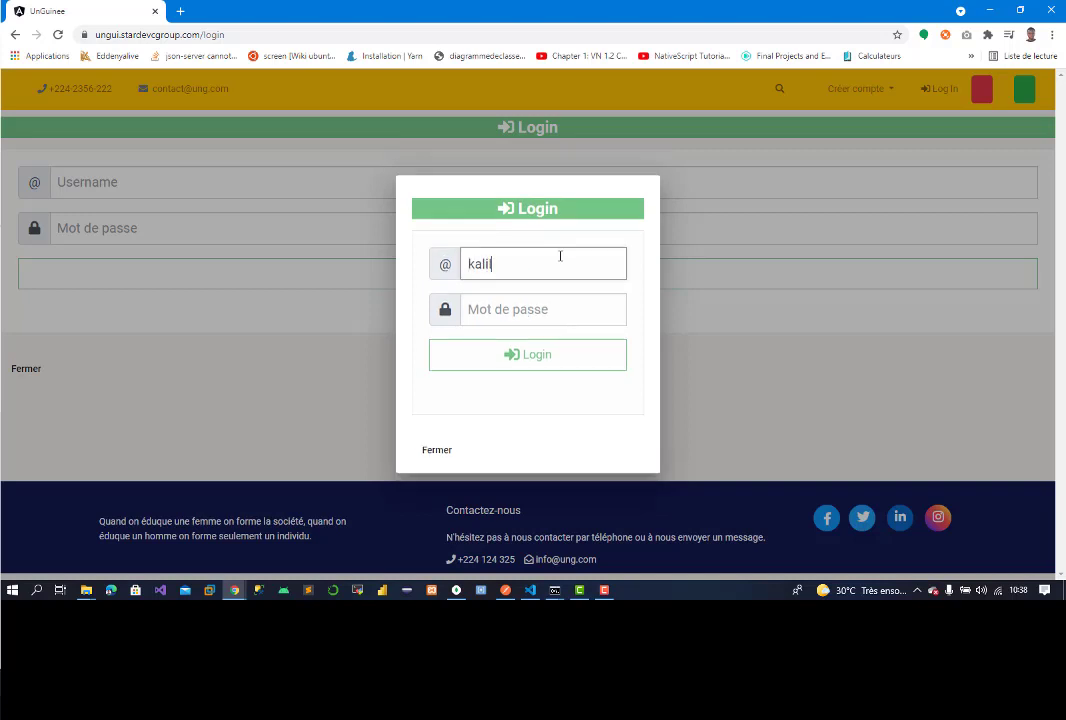
pyautogui.press('Tab')
pyautogui.write('k')
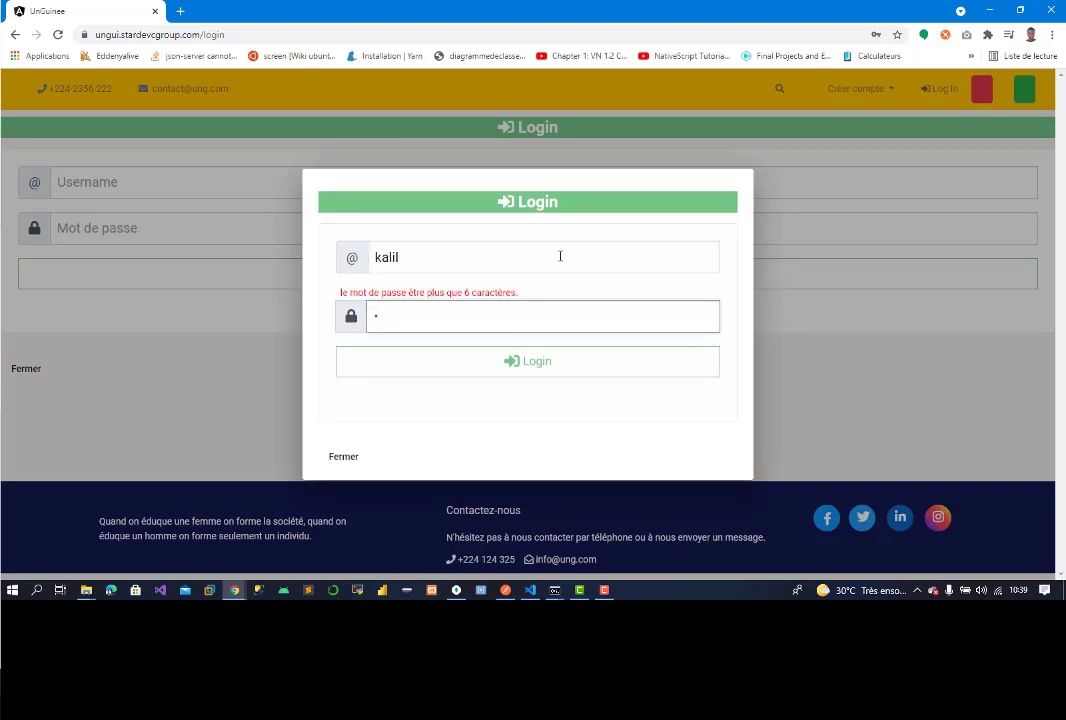
pyautogui.write('i')
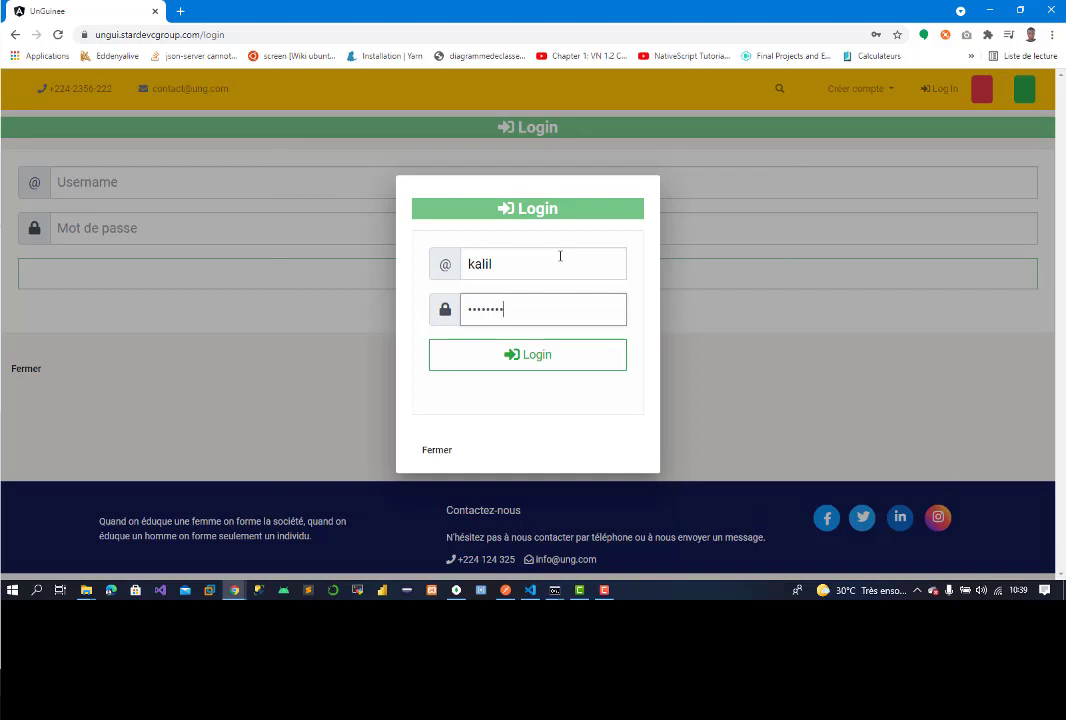
pyautogui.press('Return')
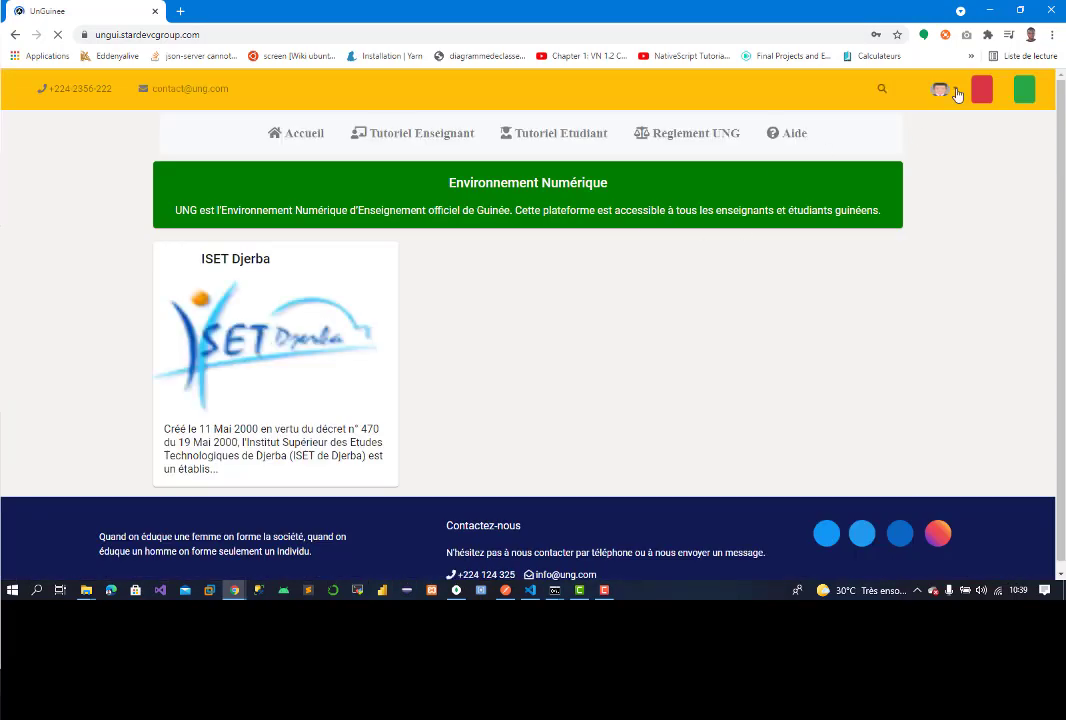
# Step: Dismiss the password breach warning and open Profil from the avatar menu
pyautogui.click(945, 88)
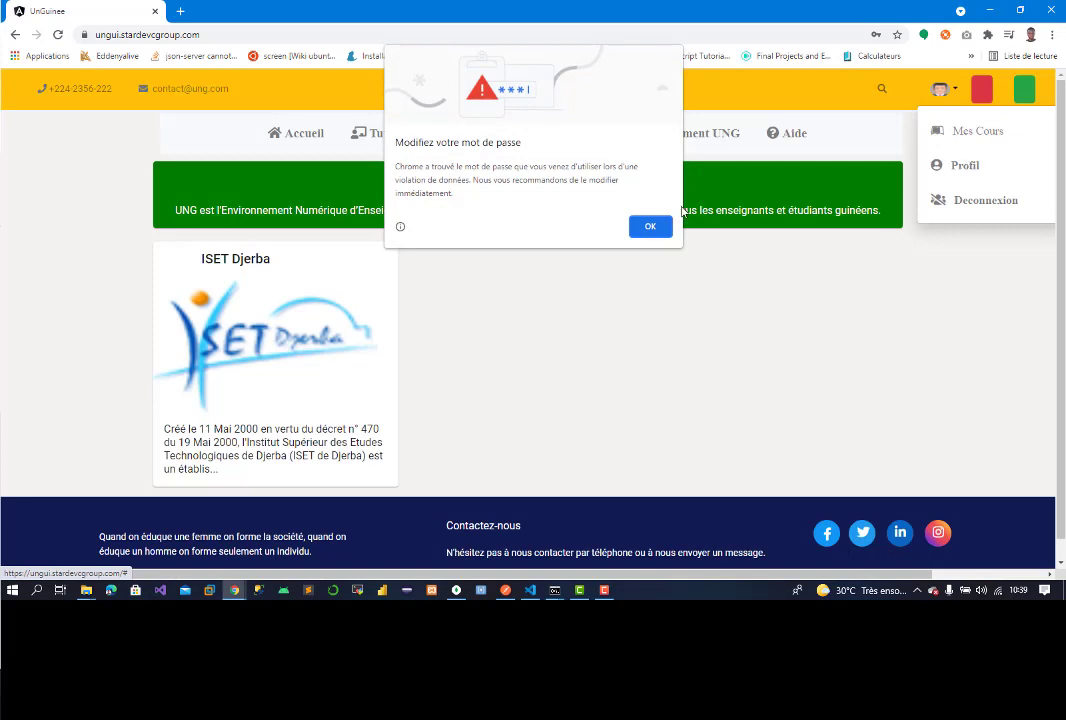
pyautogui.click(652, 227)
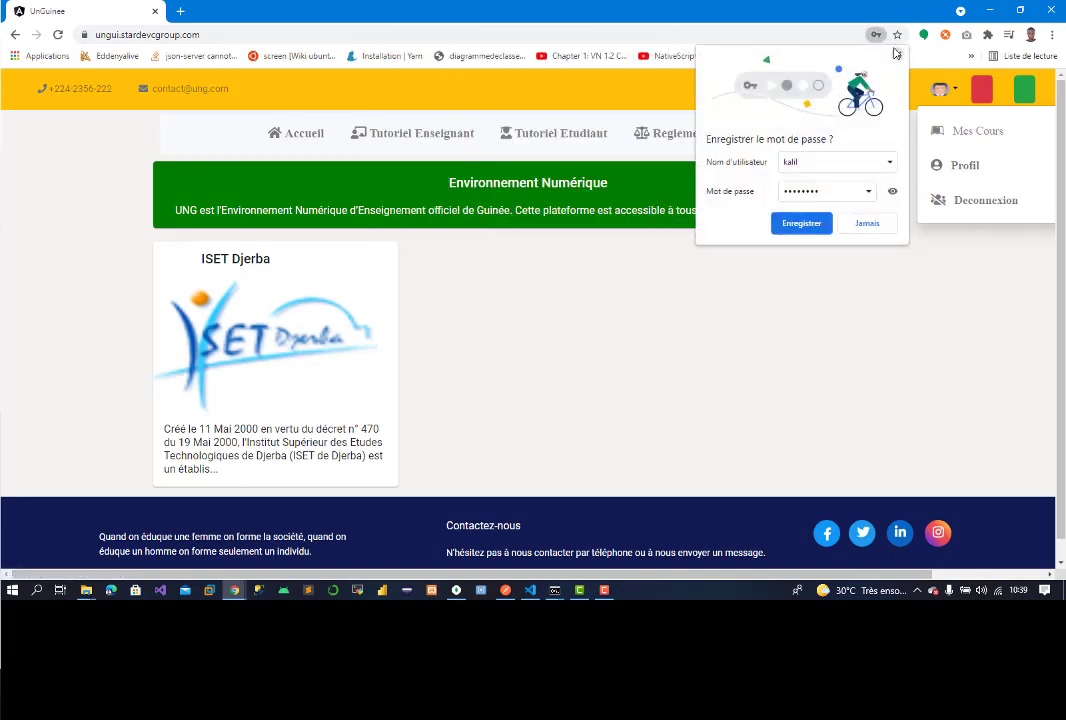
pyautogui.click(964, 170)
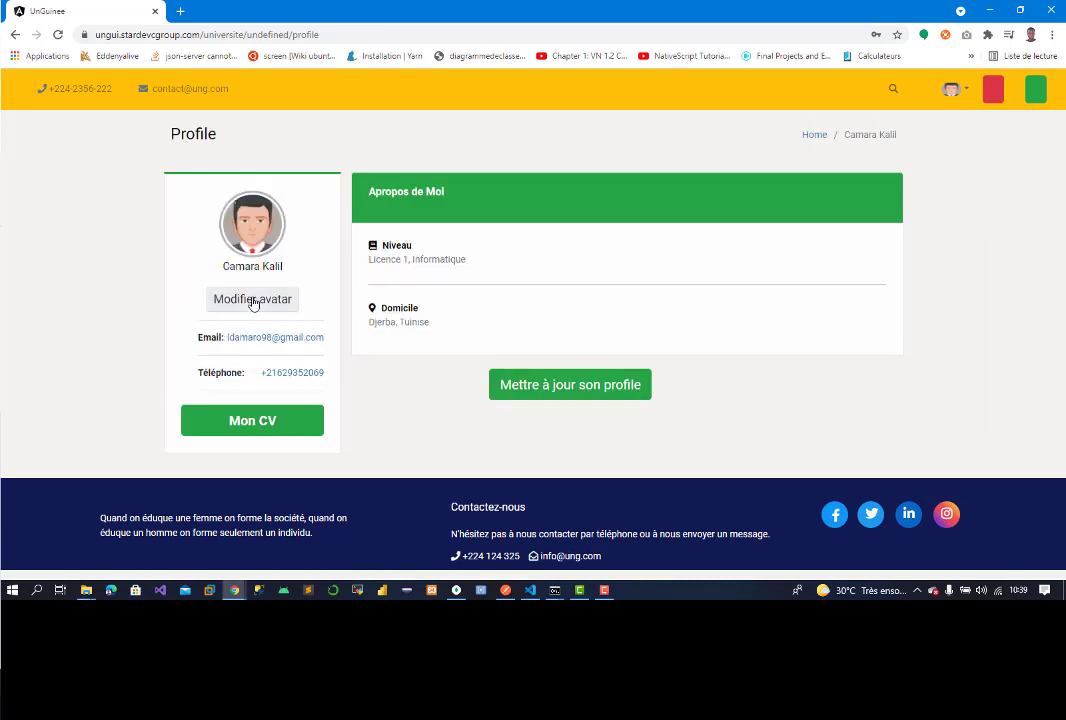
pyautogui.click(252, 300)
# Step: Upload team_6.jpg from backpub > images > team as the avatar, then reopen the profile
pyautogui.click(252, 271)
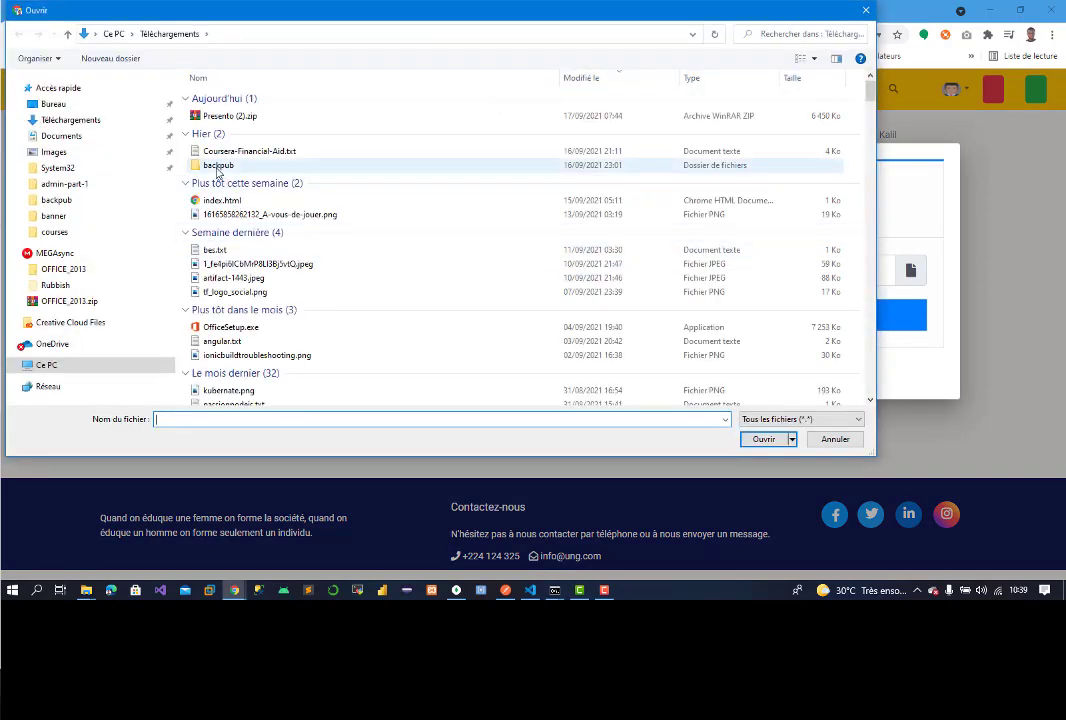
pyautogui.doubleClick(218, 172)
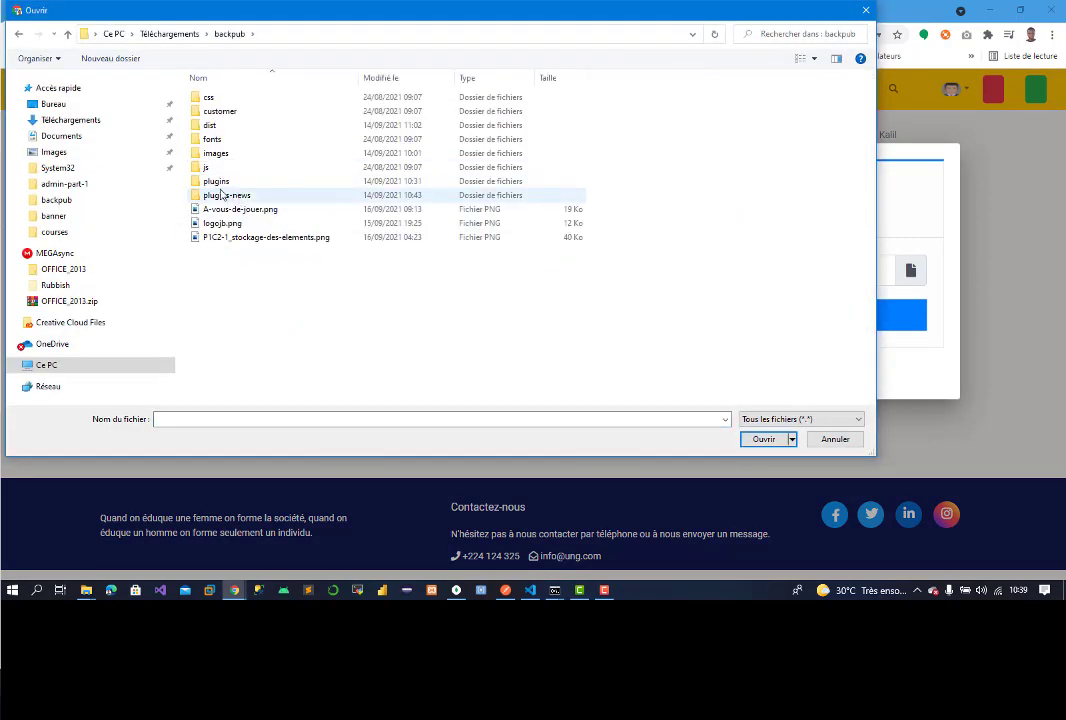
pyautogui.doubleClick(213, 155)
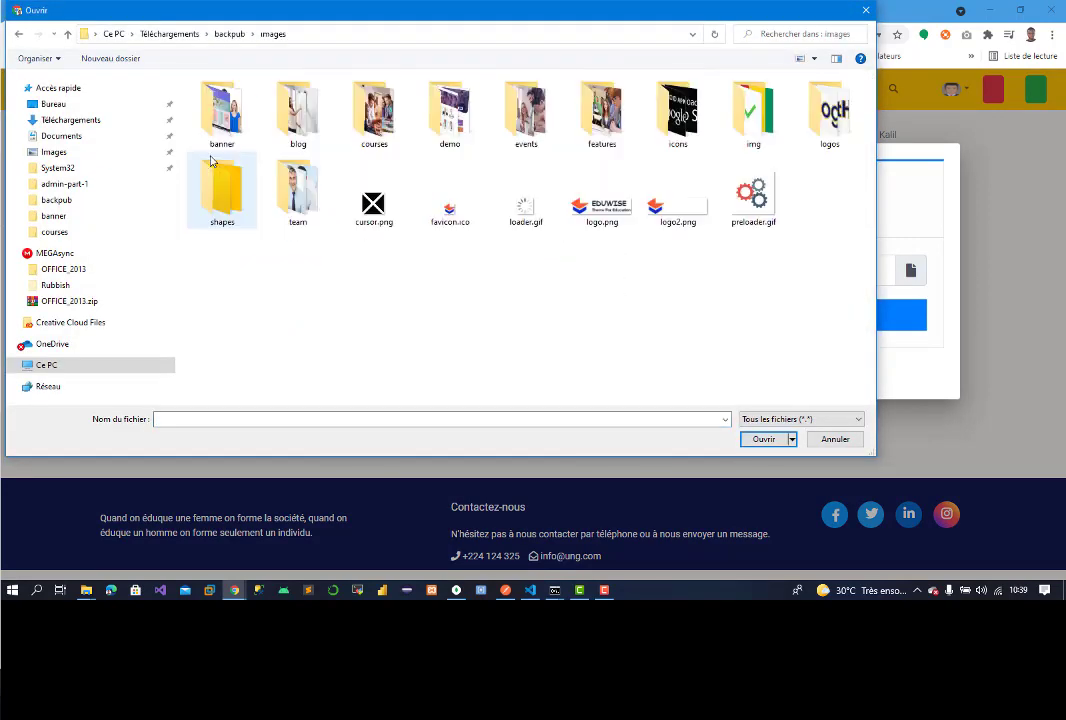
pyautogui.doubleClick(292, 188)
pyautogui.doubleClick(230, 190)
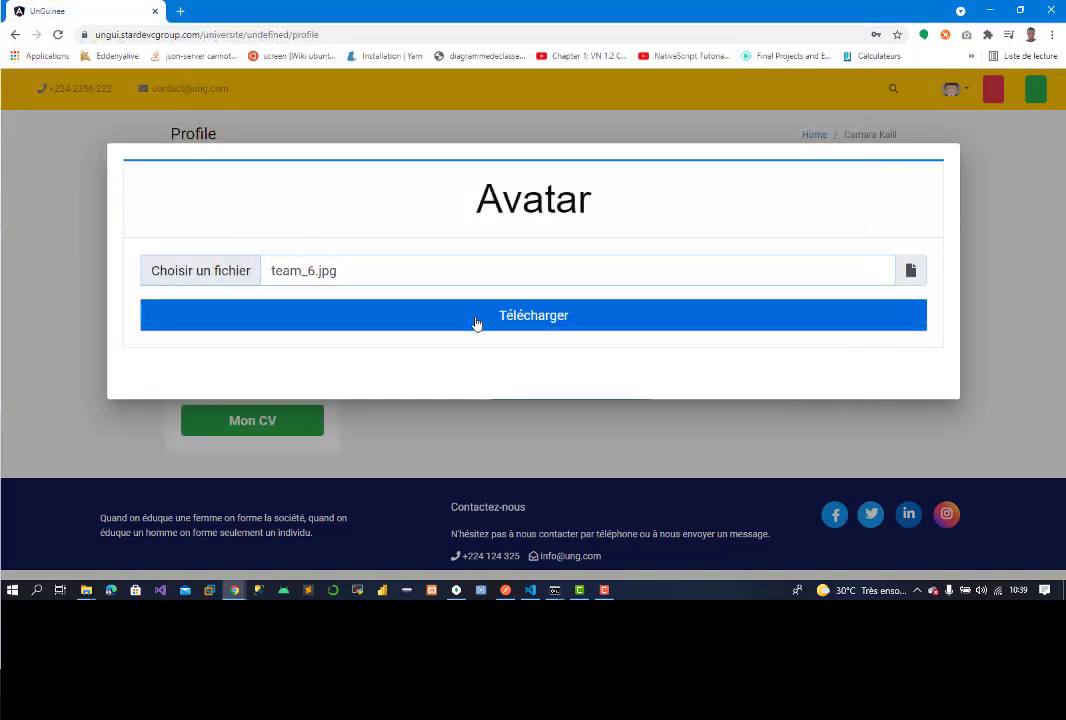
pyautogui.click(477, 316)
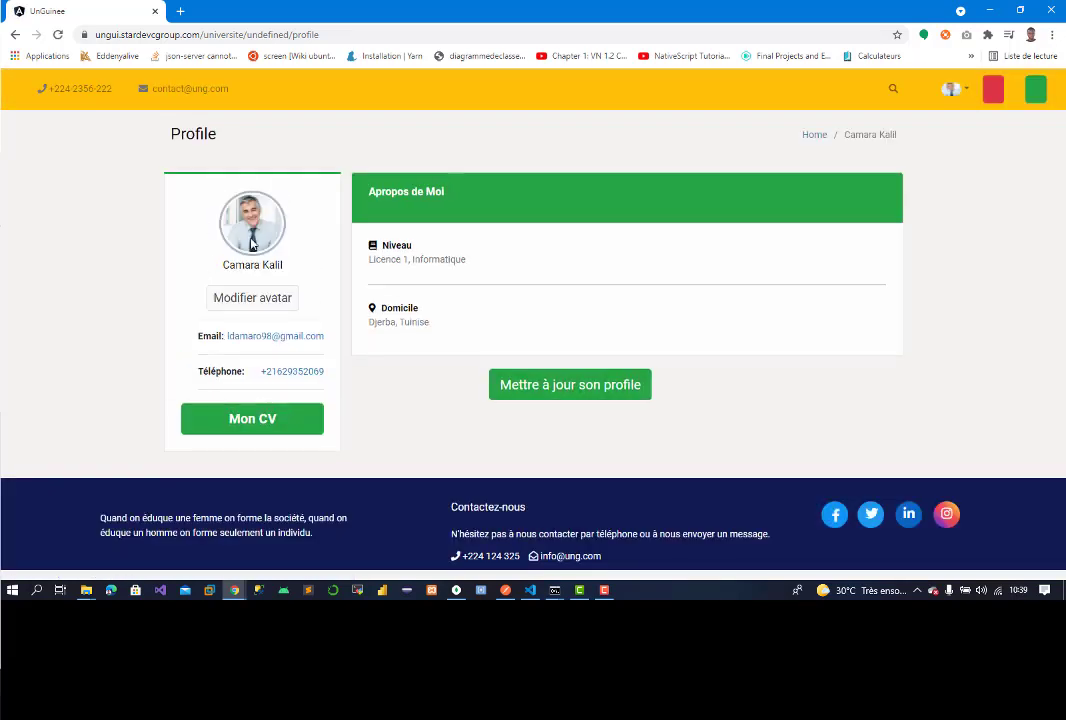
pyautogui.click(950, 89)
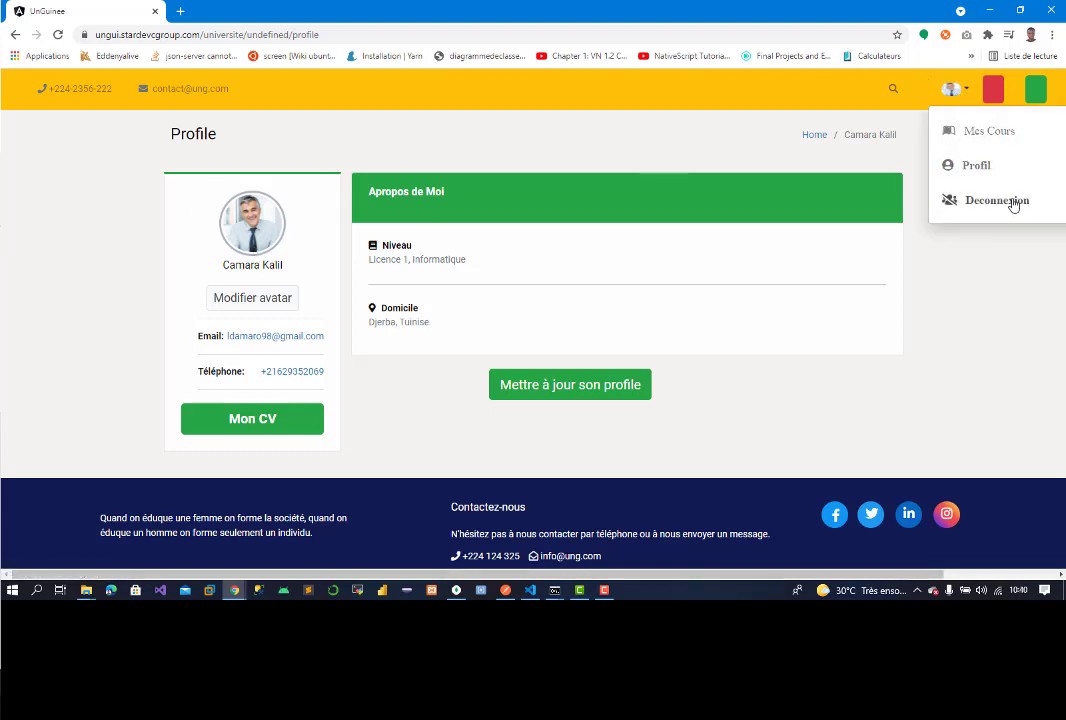
pyautogui.click(962, 178)
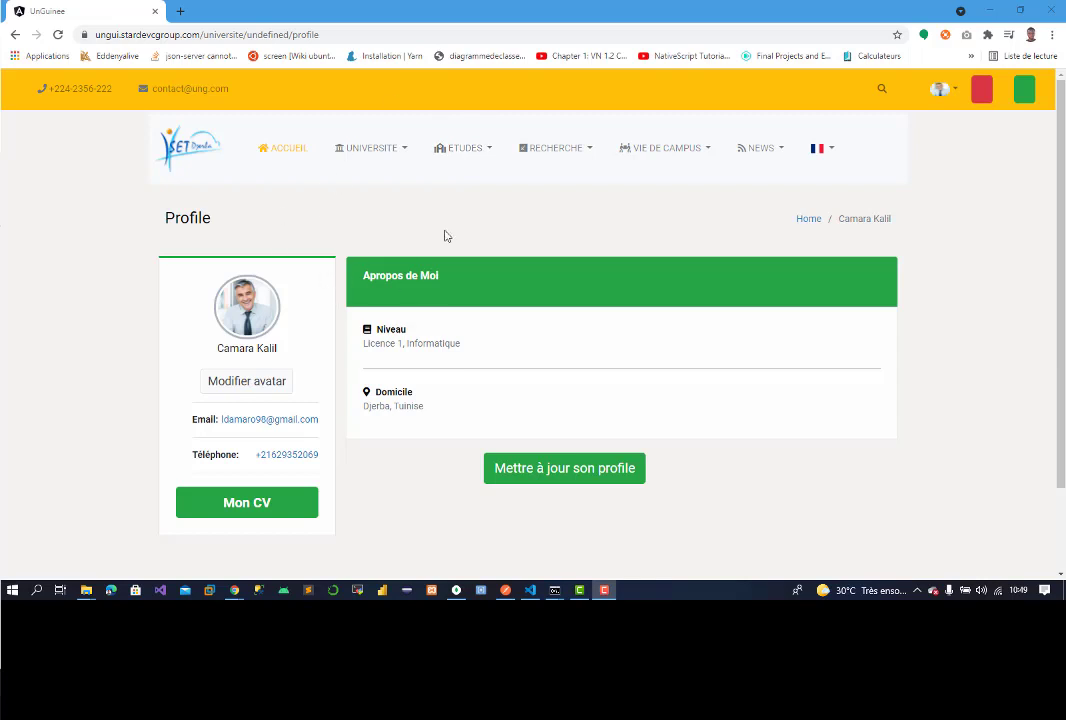
# Step: Return to the site's main page by trimming the URL path, then open the ISET Djerba card
pyautogui.click(285, 152)
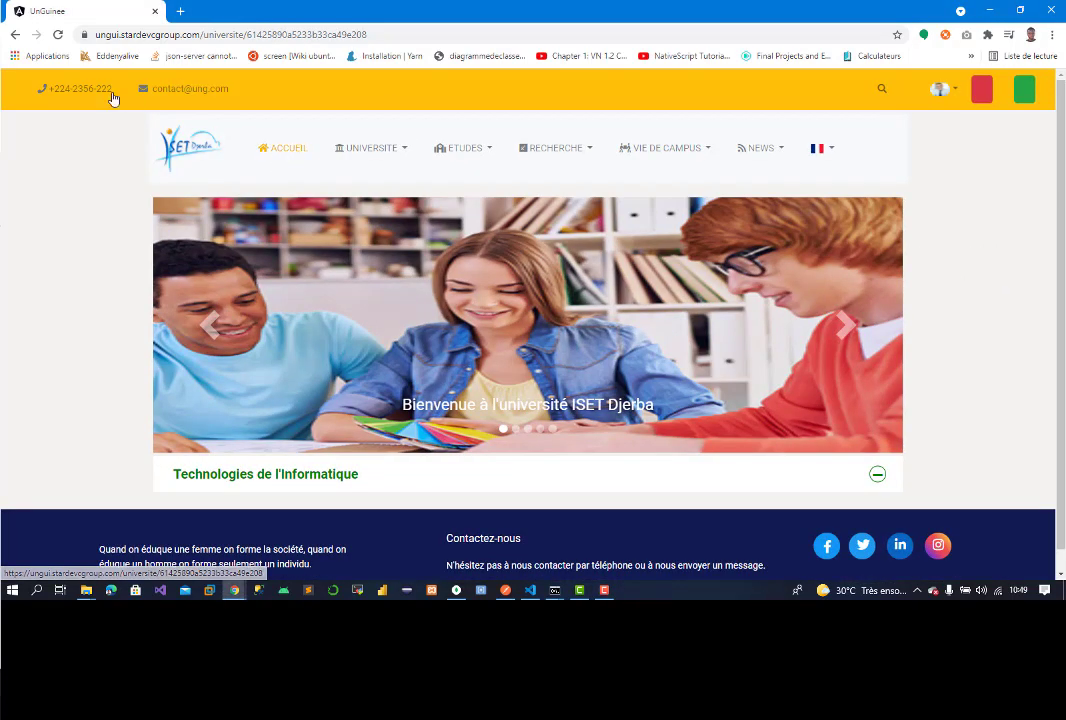
pyautogui.click(15, 36)
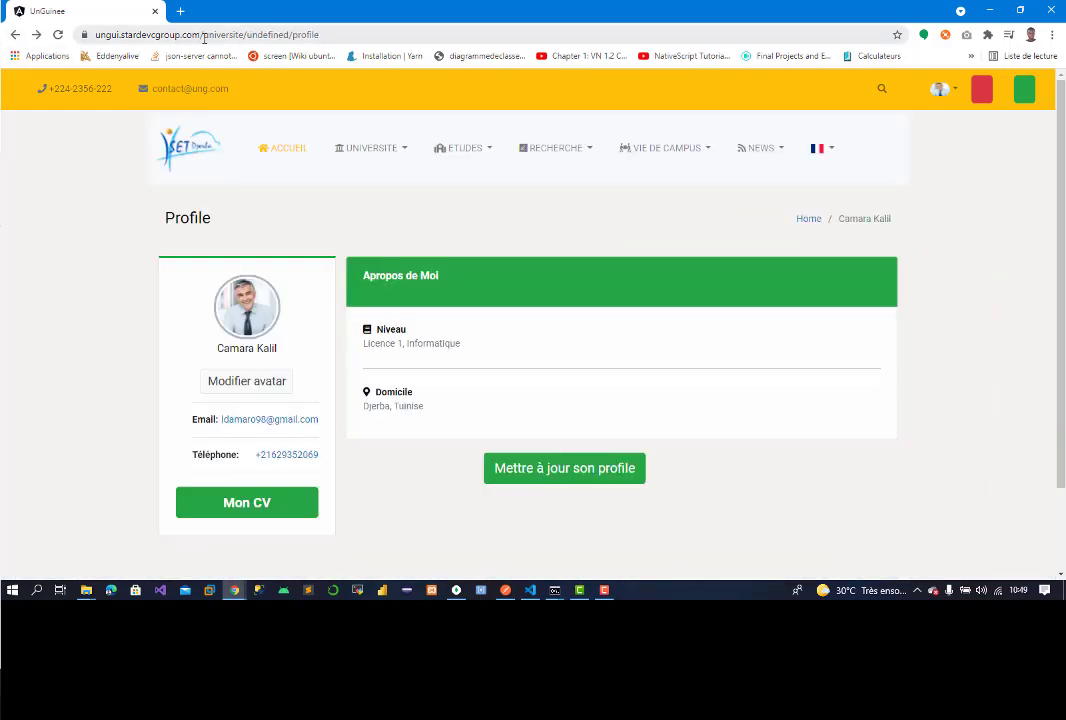
pyautogui.moveTo(204, 35); pyautogui.dragTo(547, 38)
pyautogui.press('BackSpace')
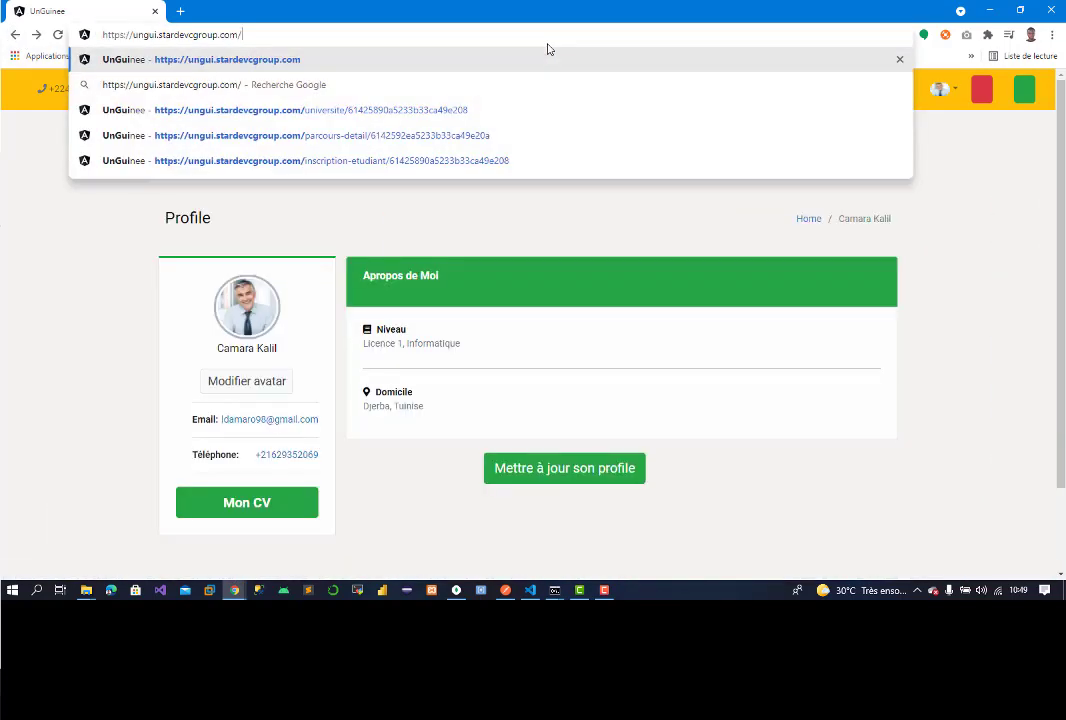
pyautogui.press('Return')
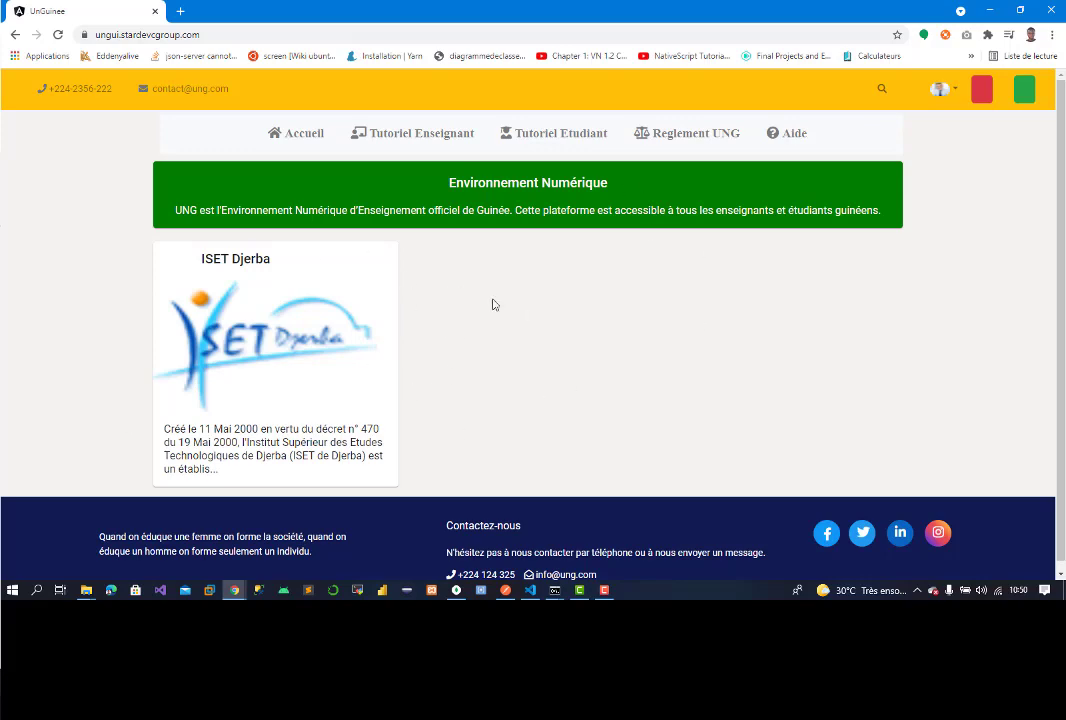
pyautogui.click(261, 357)
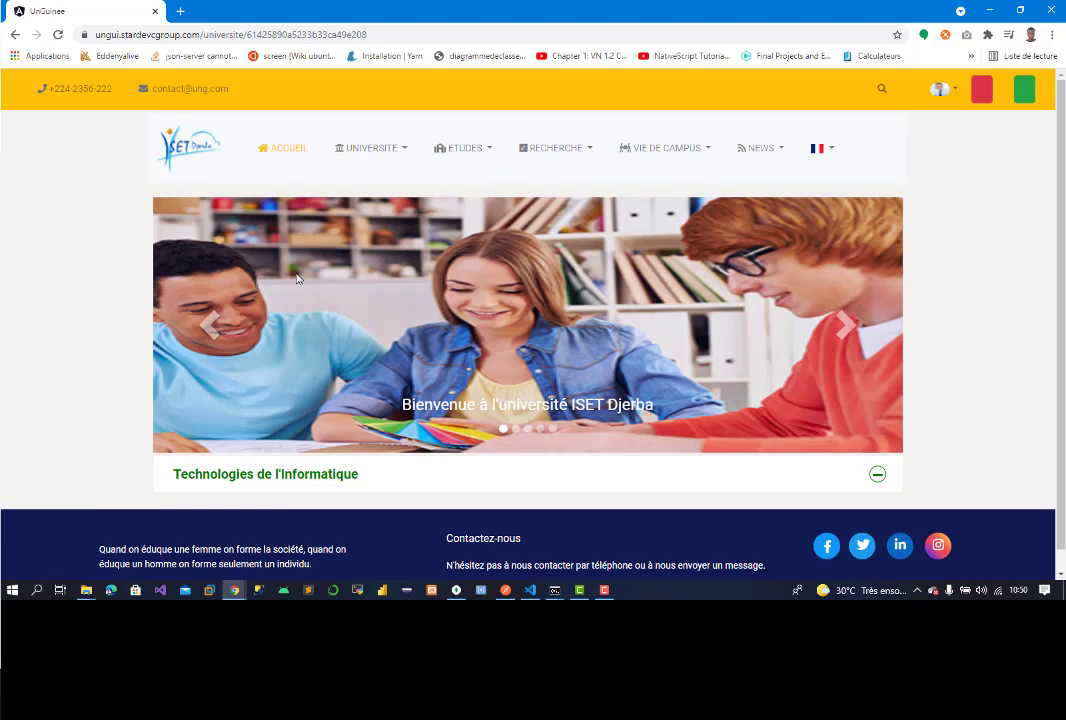
# Step: Visit Inscription en ligne under ETUDES, then open the Inscription enrolment form
pyautogui.click(469, 153)
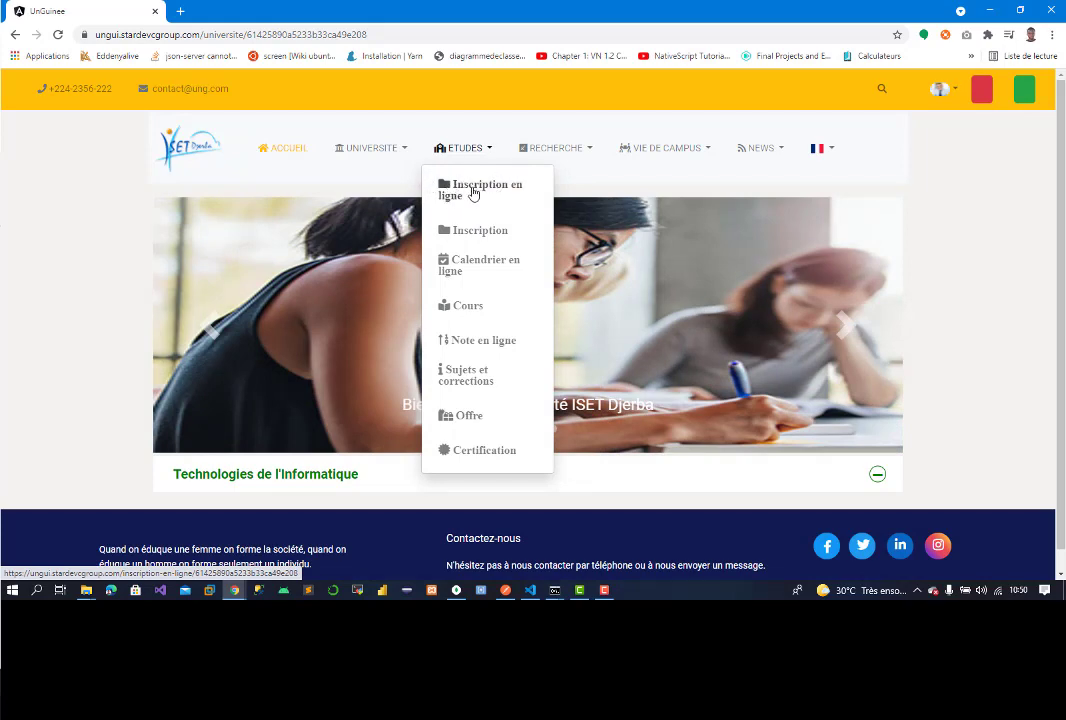
pyautogui.click(474, 193)
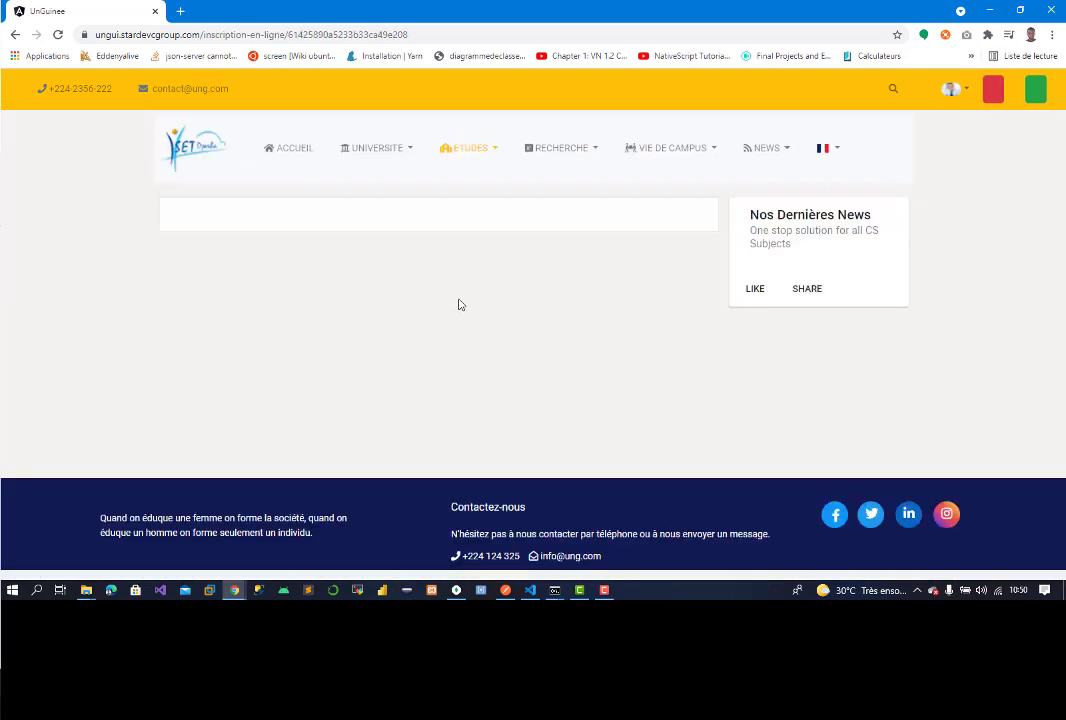
pyautogui.click(465, 154)
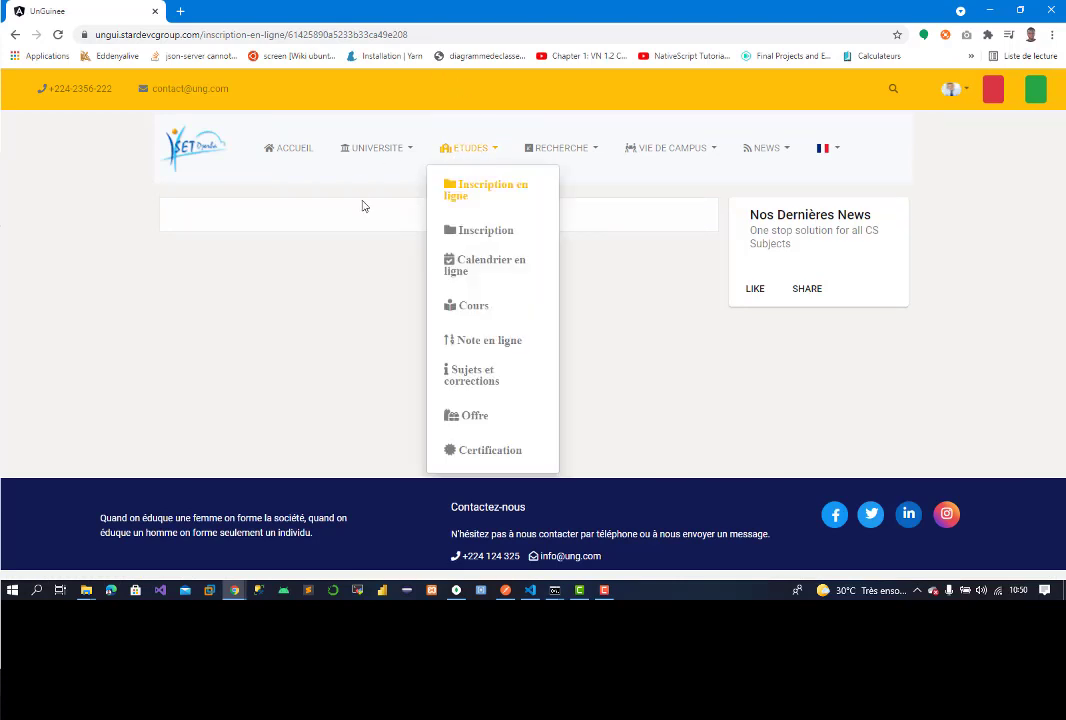
pyautogui.click(488, 239)
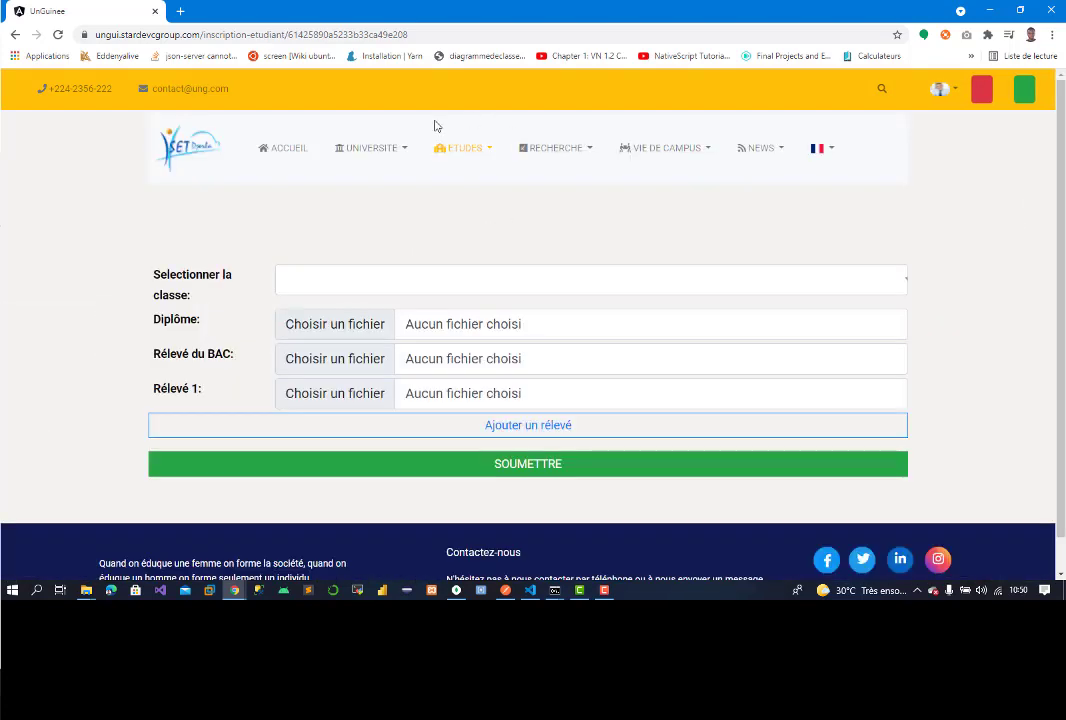
# Step: Add Relevé 2 and Relevé 3 rows, then highlight the Diplôme, Relevé du BAC and Relevé 1 labels
pyautogui.click(405, 430)
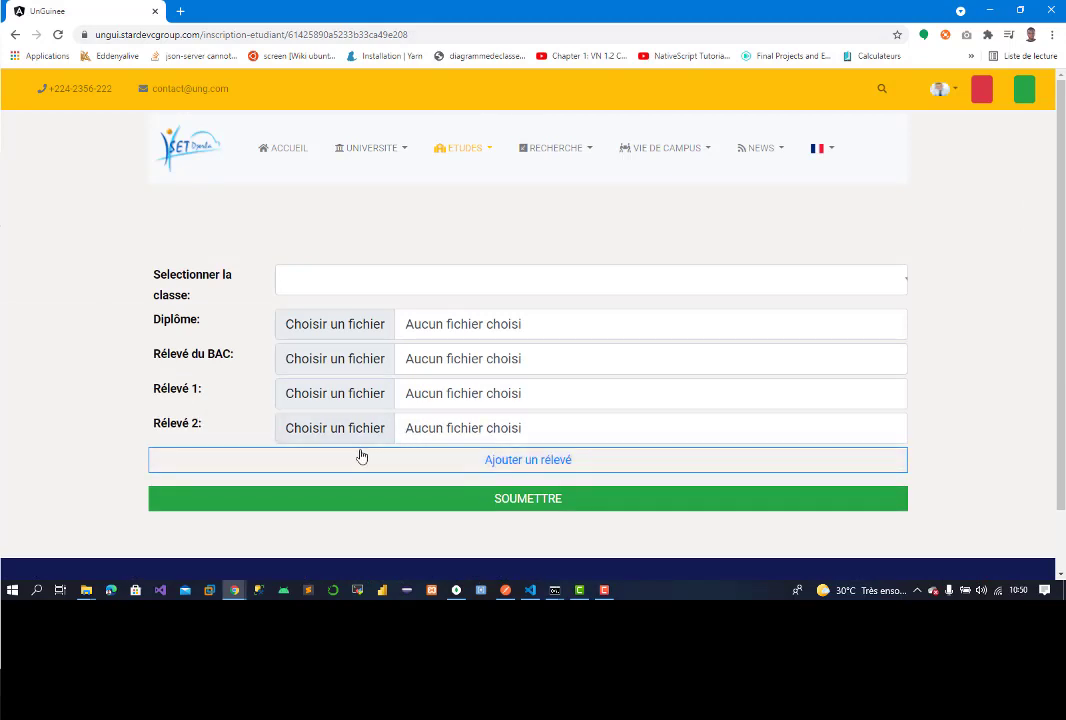
pyautogui.click(357, 456)
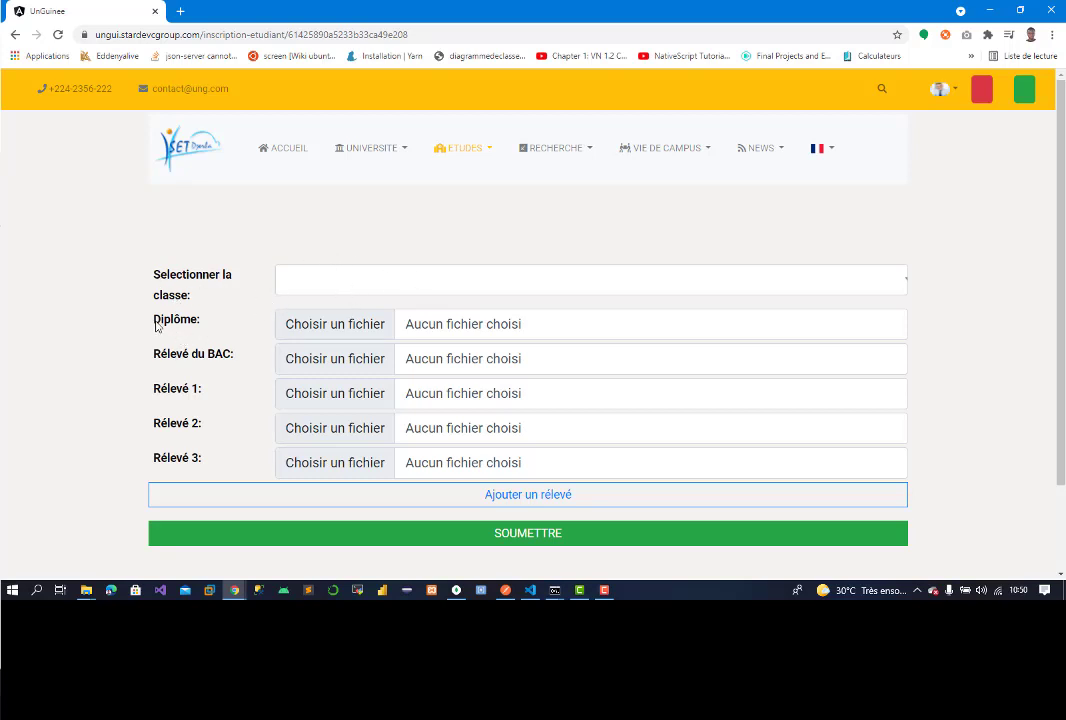
pyautogui.moveTo(156, 321); pyautogui.dragTo(221, 321)
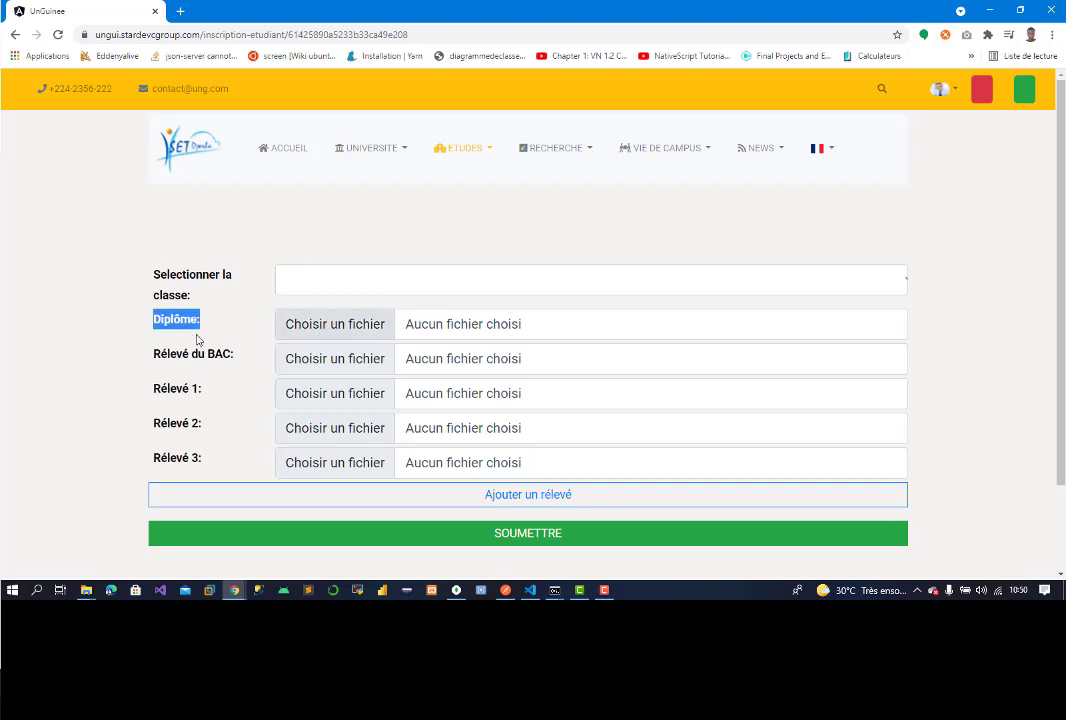
pyautogui.moveTo(155, 355); pyautogui.dragTo(227, 355)
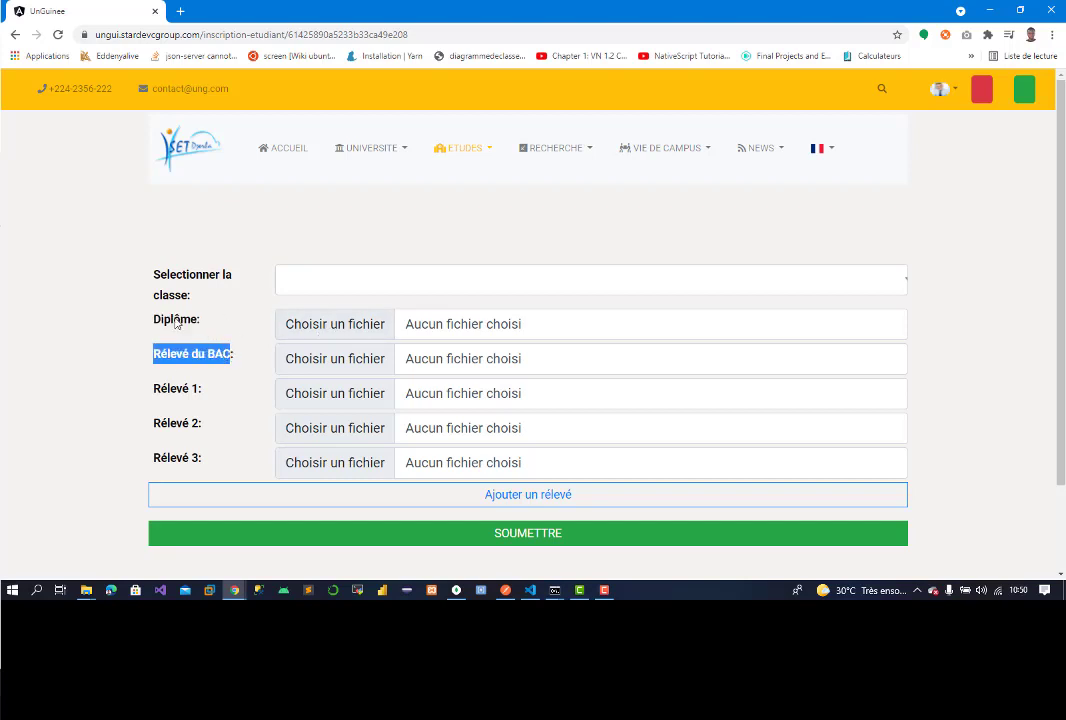
pyautogui.moveTo(150, 321); pyautogui.dragTo(217, 327)
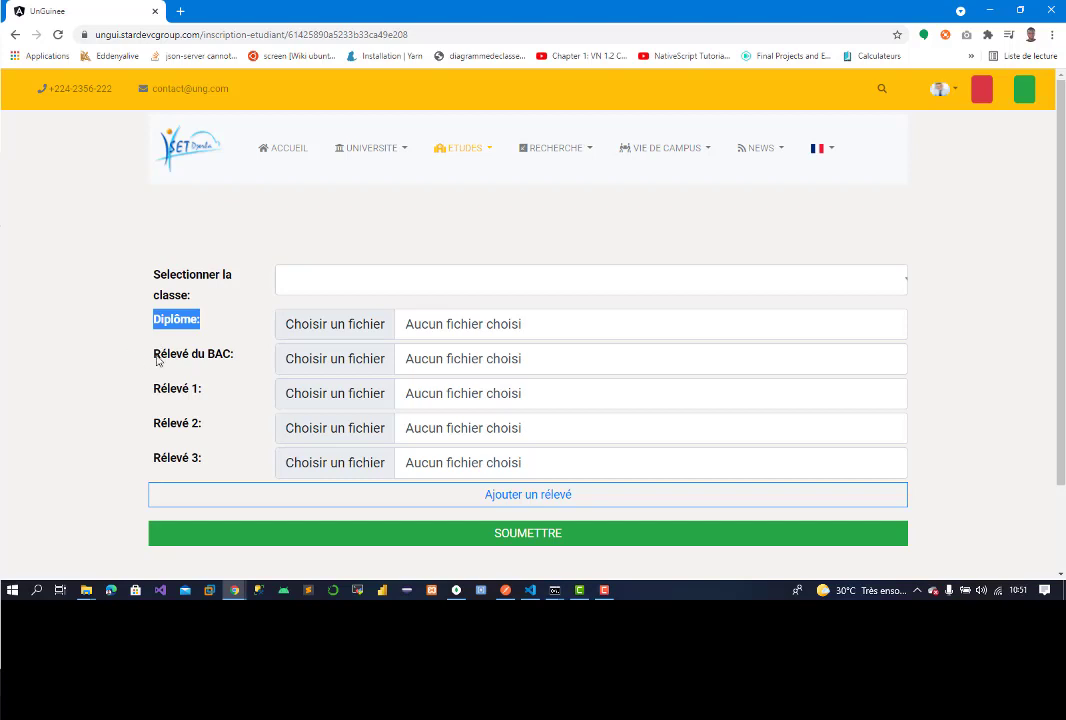
pyautogui.moveTo(155, 355); pyautogui.dragTo(229, 358)
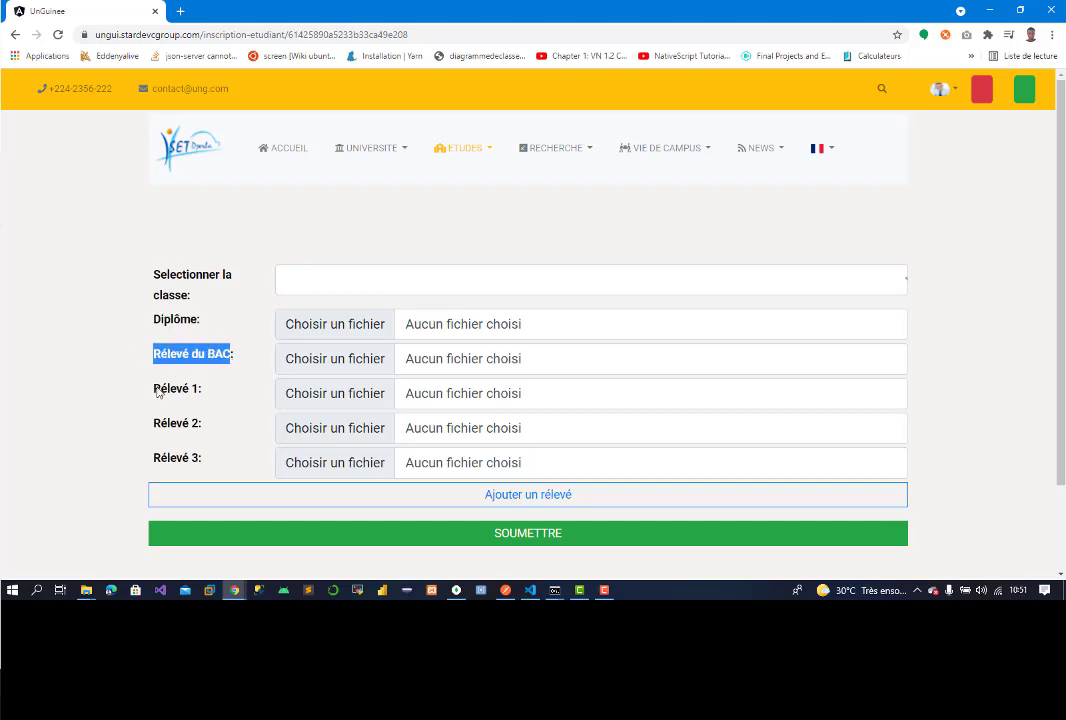
pyautogui.moveTo(157, 392); pyautogui.dragTo(203, 391)
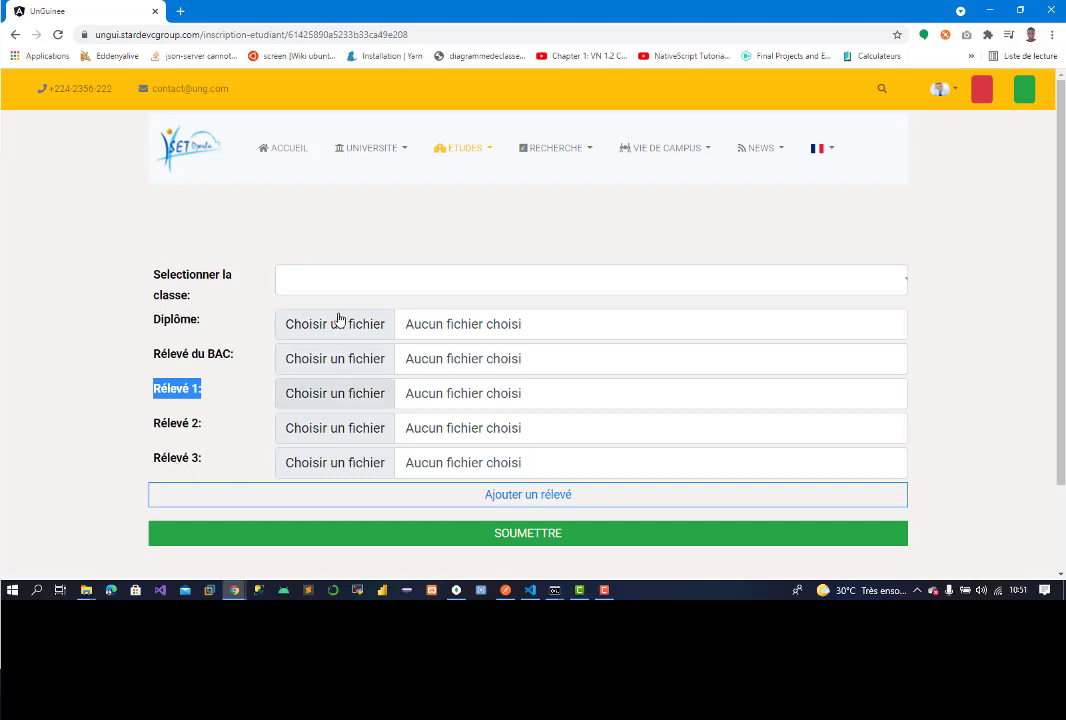
# Step: Choose the L1 T1 class in the enrolment form
pyautogui.click(366, 290)
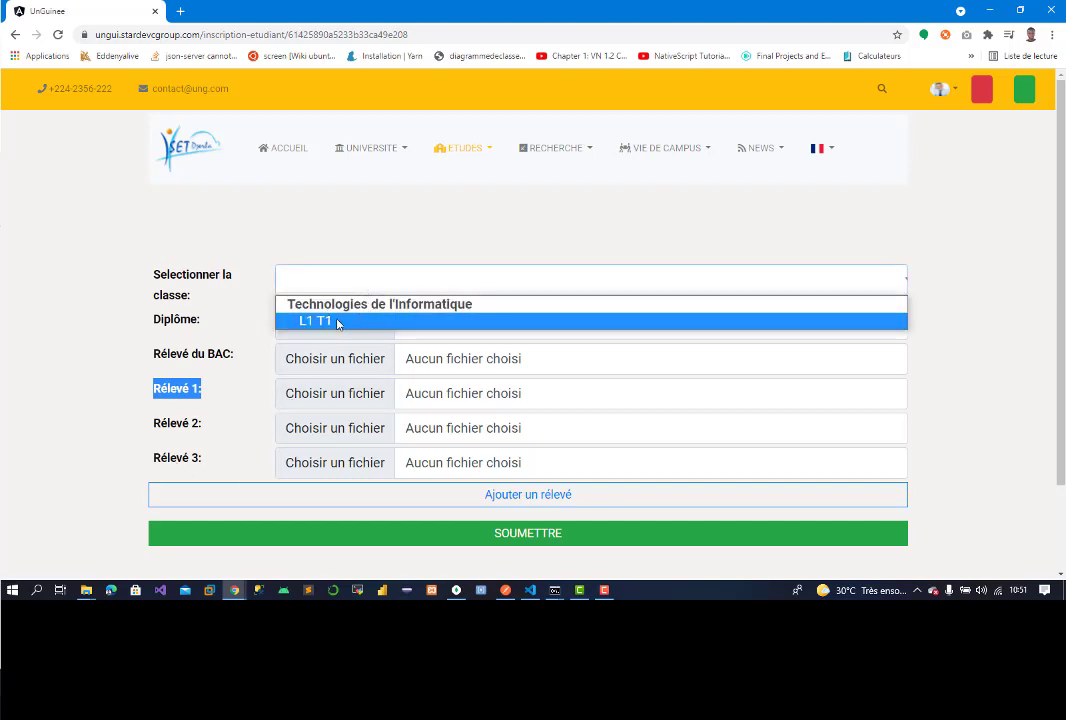
pyautogui.click(339, 321)
pyautogui.click(331, 290)
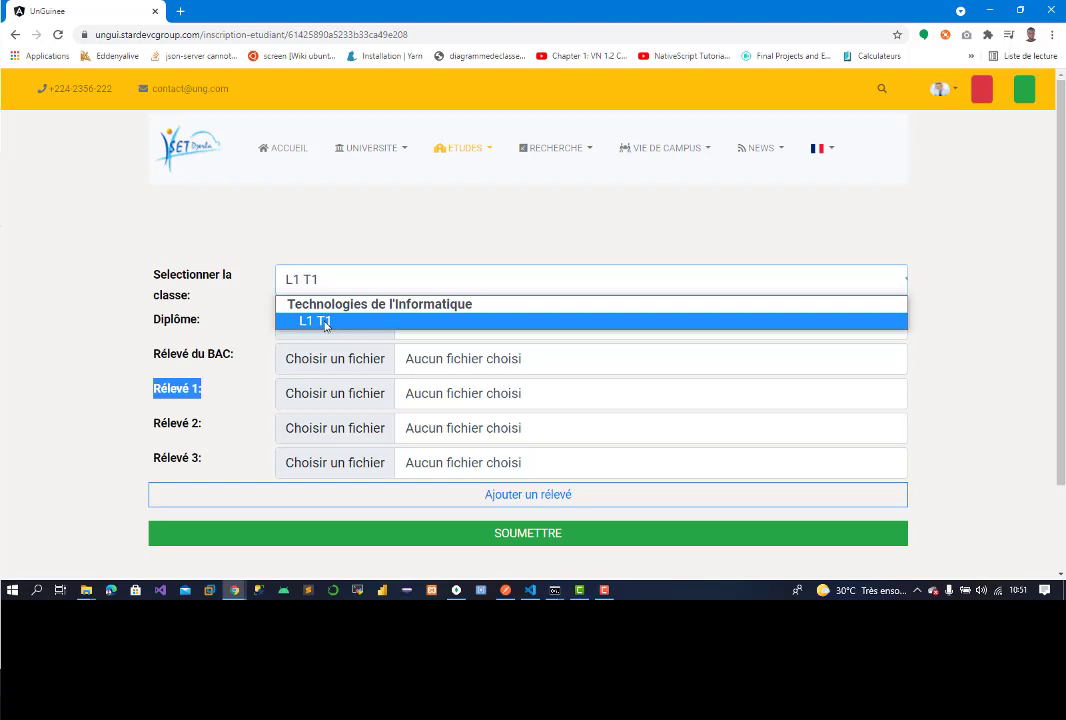
pyautogui.click(325, 321)
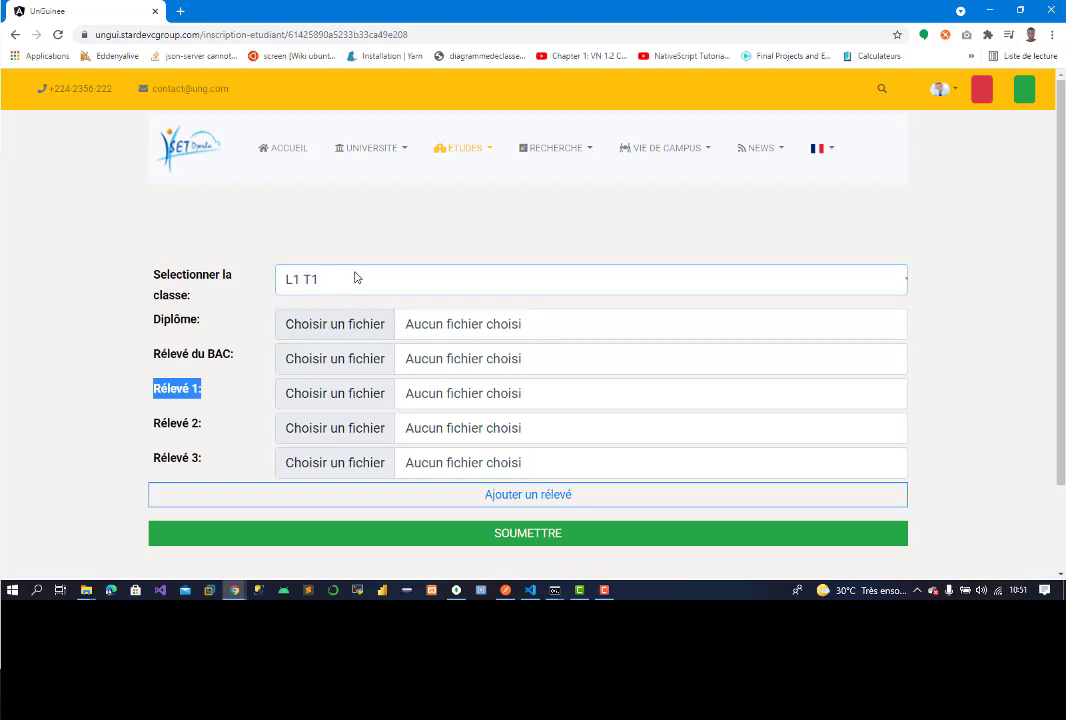
# Step: Attach shape_top_yellow.png from backpub > images > shapes as the Diplôme
pyautogui.click(340, 328)
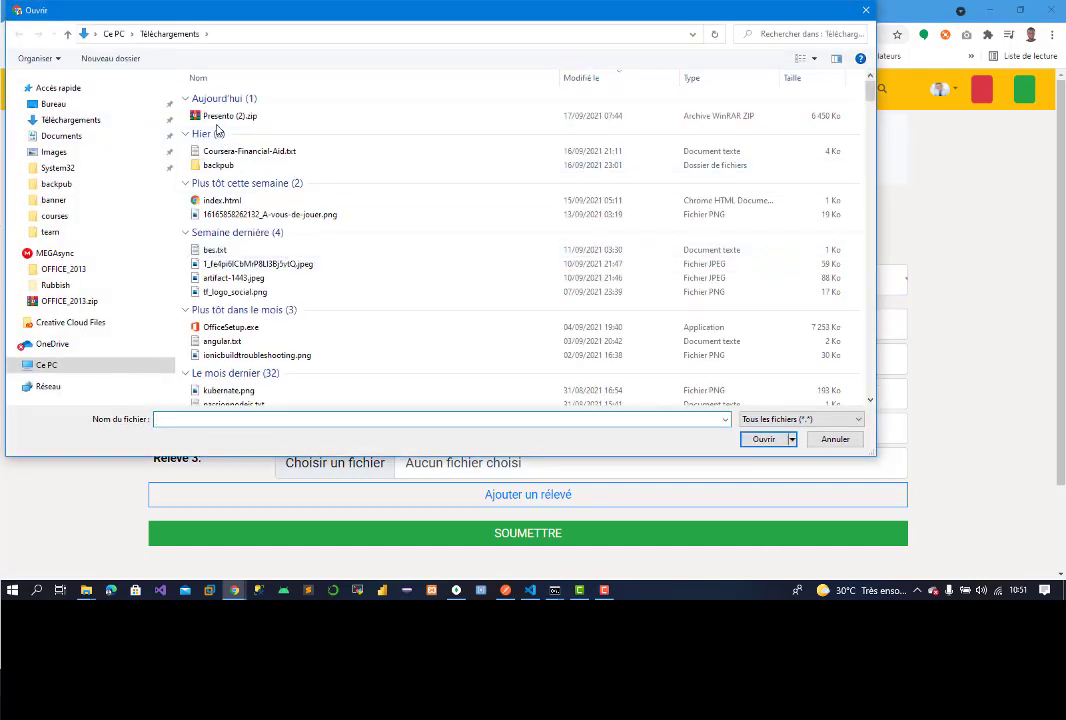
pyautogui.doubleClick(222, 167)
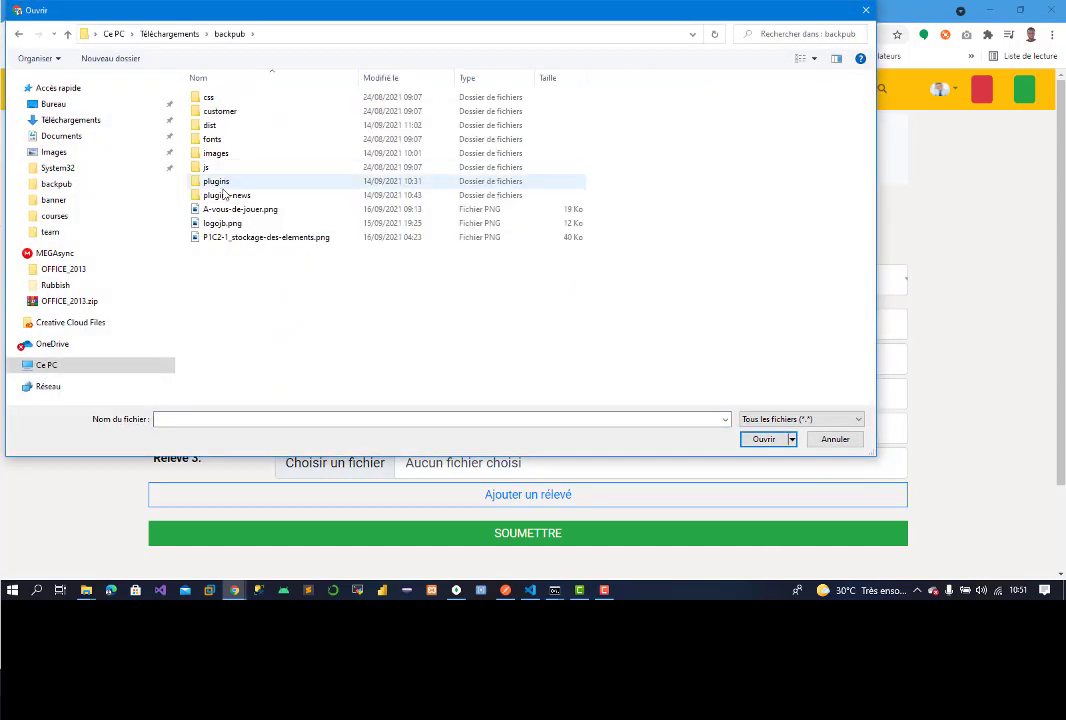
pyautogui.doubleClick(214, 151)
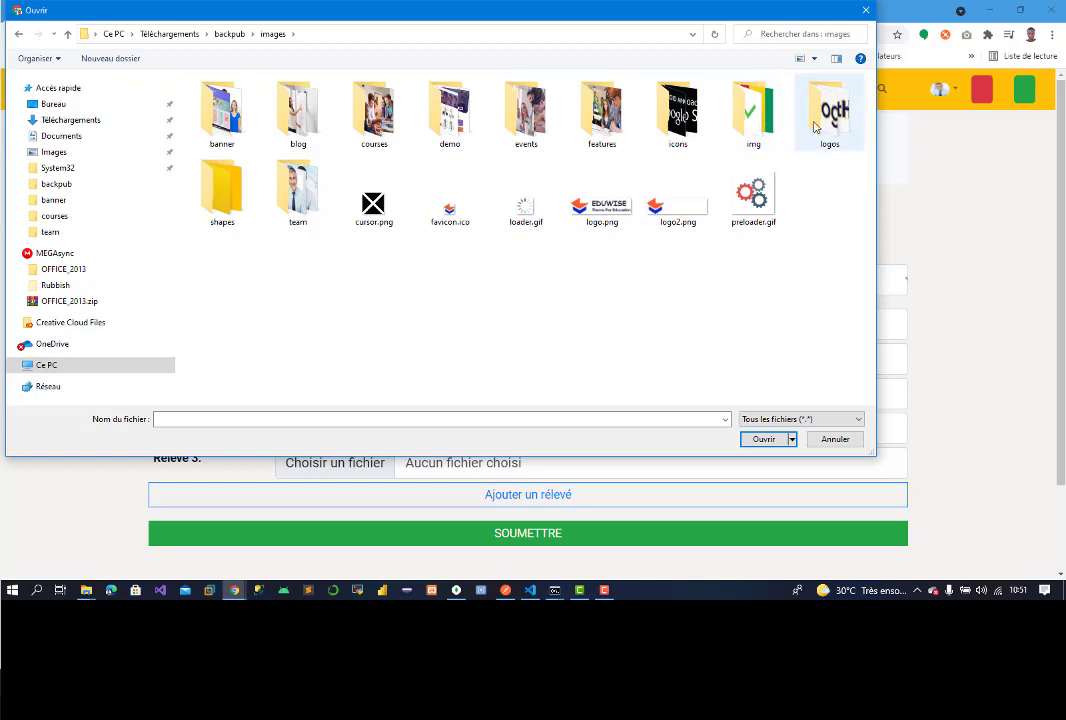
pyautogui.doubleClick(745, 121)
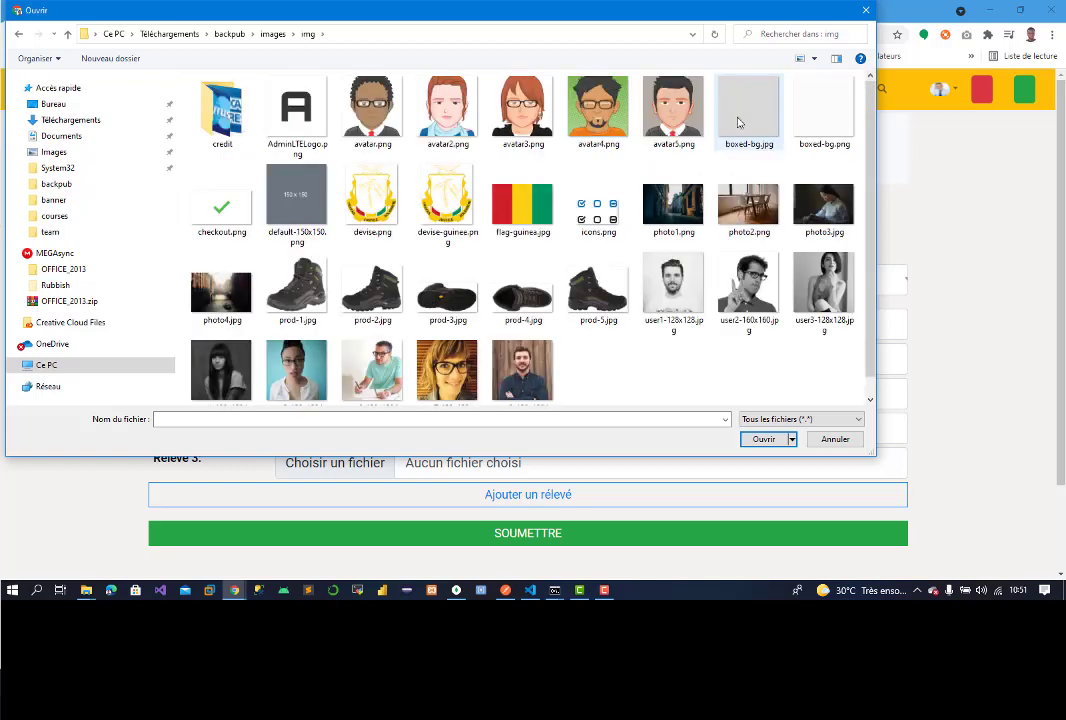
pyautogui.click(272, 34)
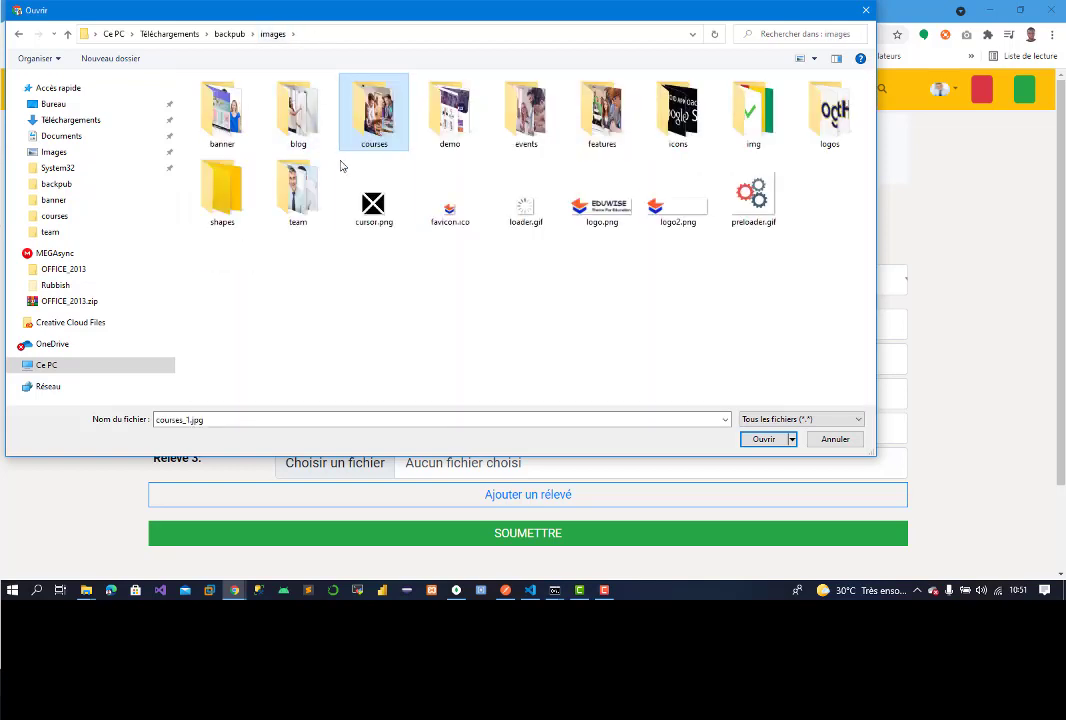
pyautogui.doubleClick(222, 192)
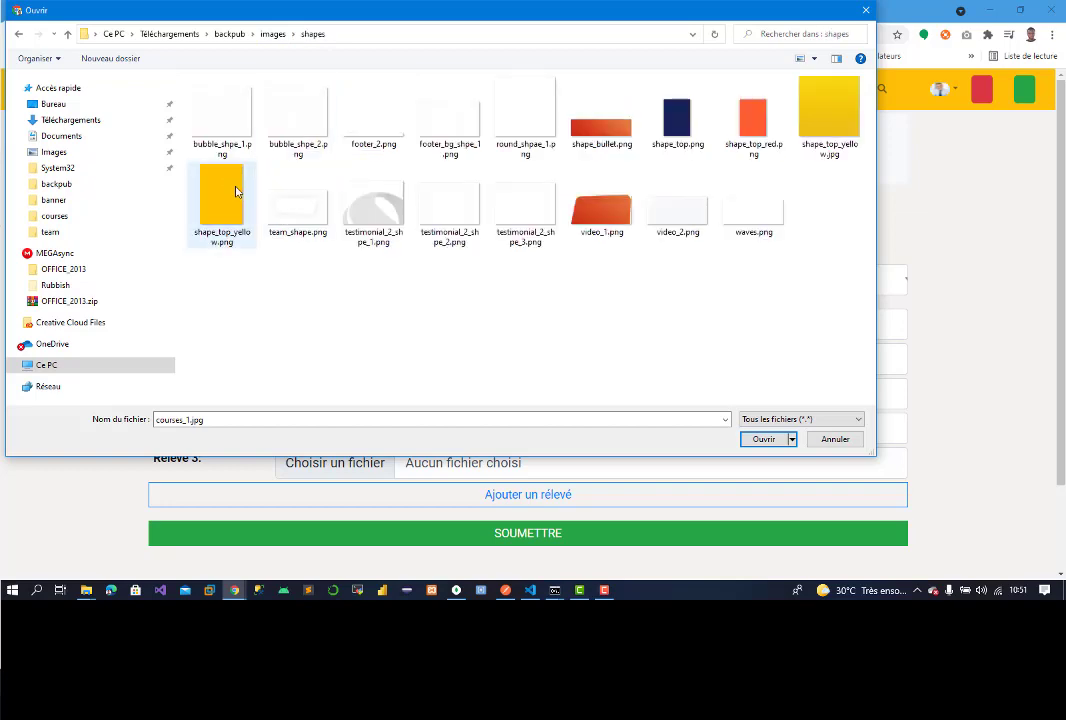
pyautogui.doubleClick(210, 178)
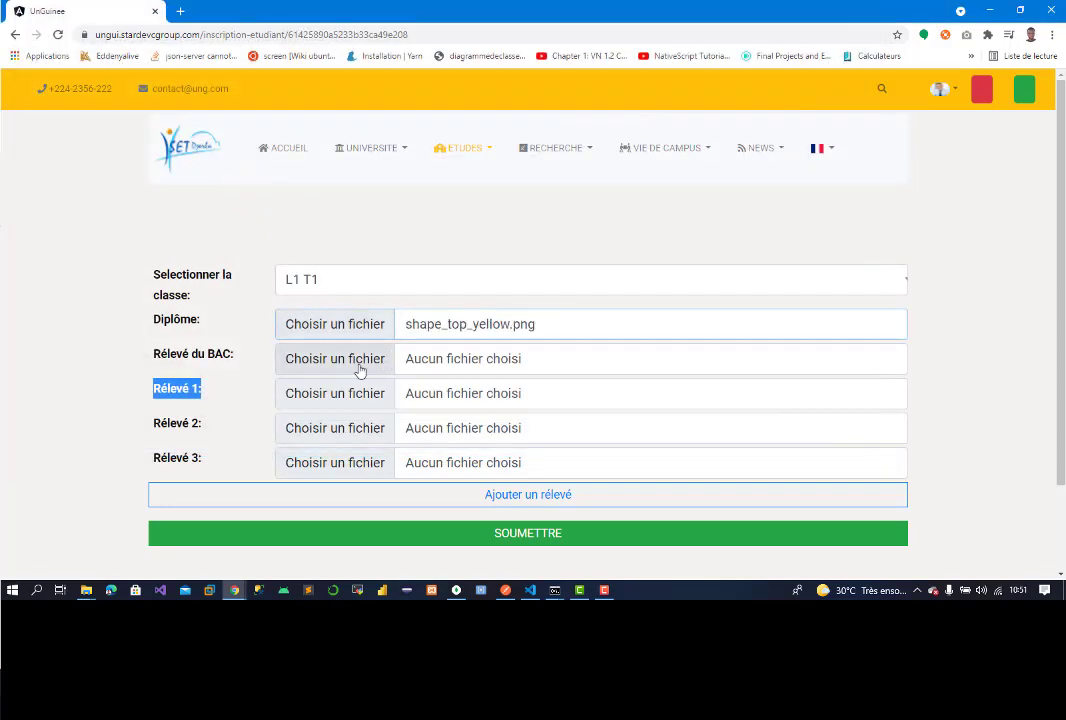
# Step: Attach testimonial_2_shpe_3.png as Relevé du BAC and video_1.png, shape_top_yellow.jpg, shape_top.png as Relevés 1–3
pyautogui.click(362, 369)
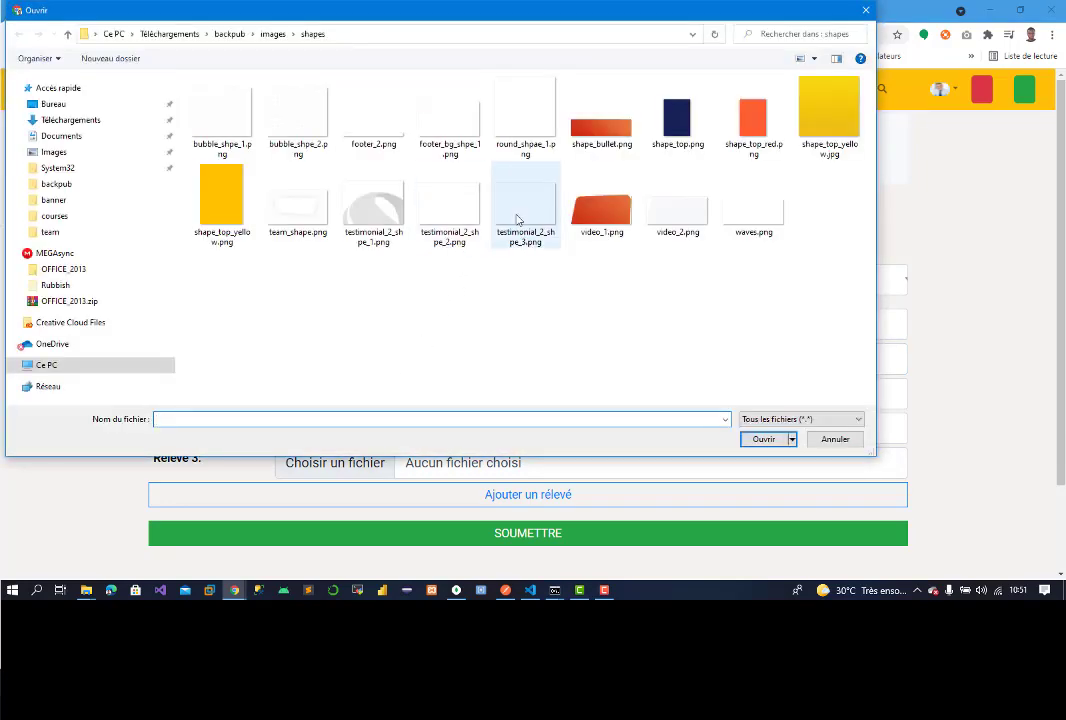
pyautogui.doubleClick(517, 219)
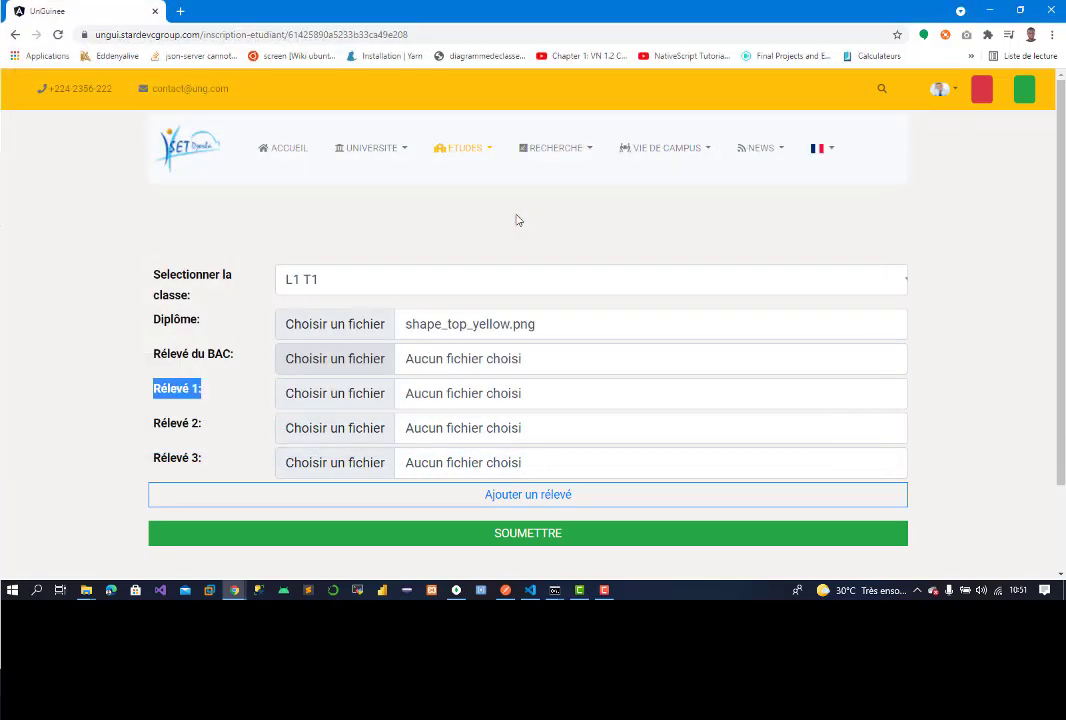
pyautogui.click(335, 405)
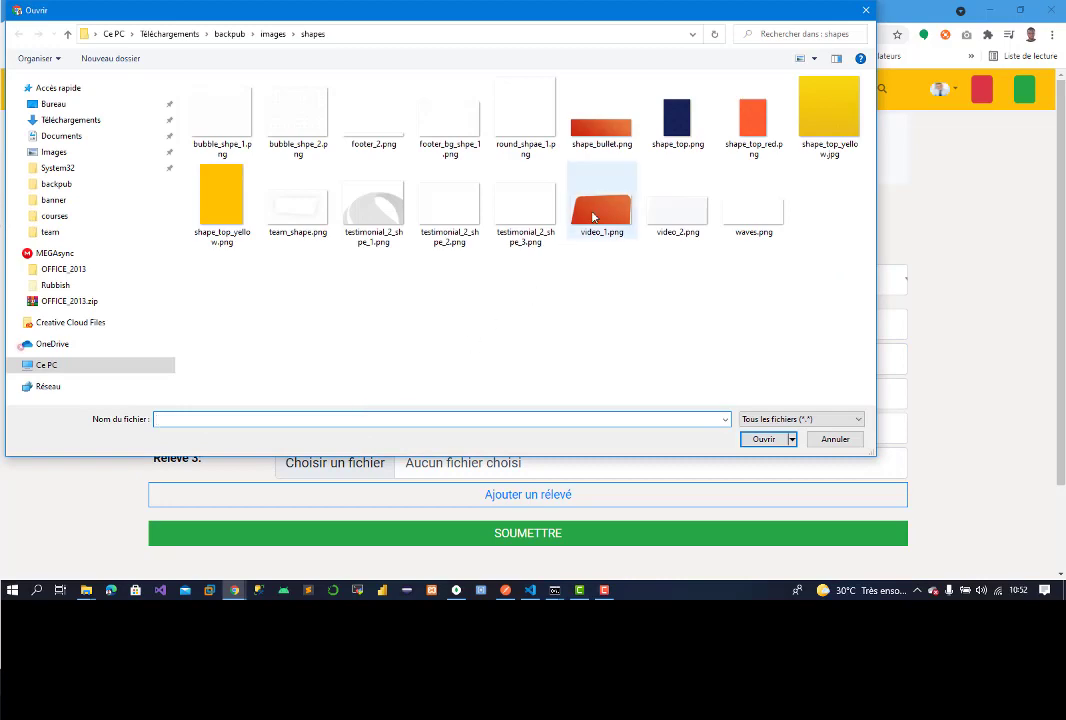
pyautogui.press('Escape')
pyautogui.click(369, 430)
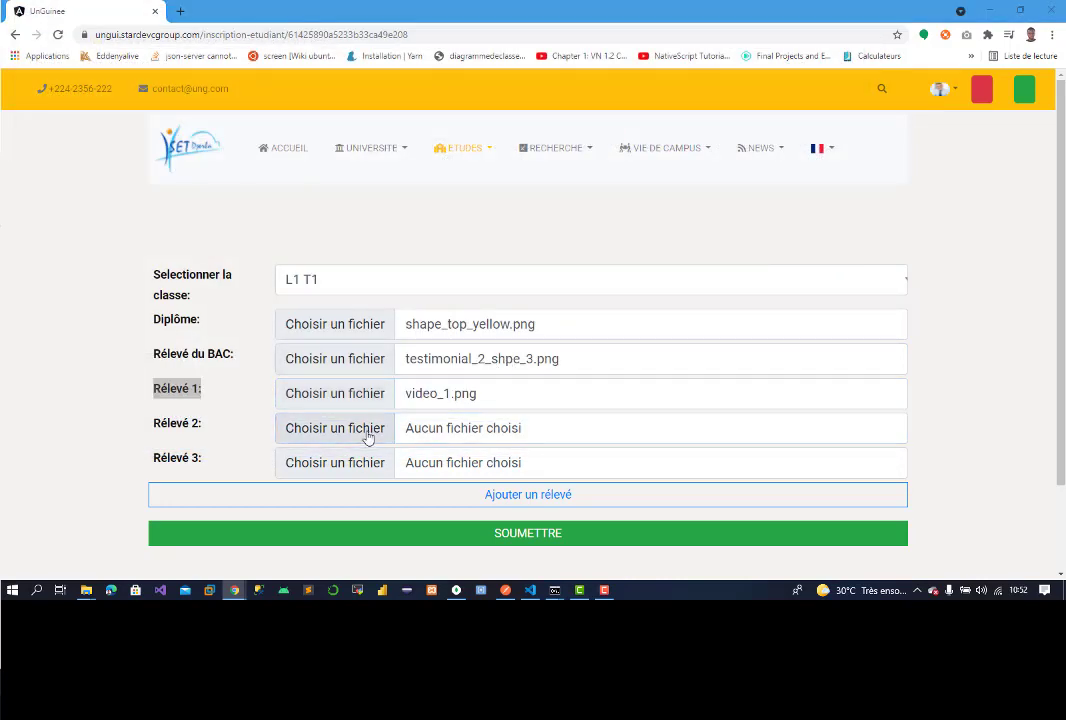
pyautogui.doubleClick(829, 115)
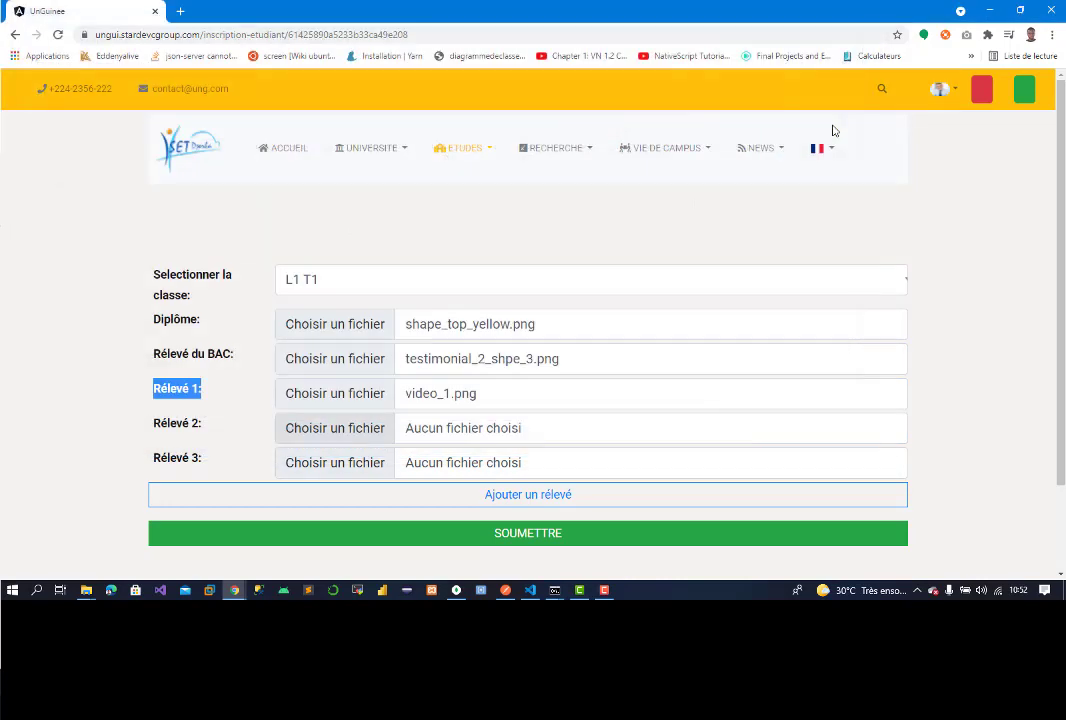
pyautogui.click(369, 462)
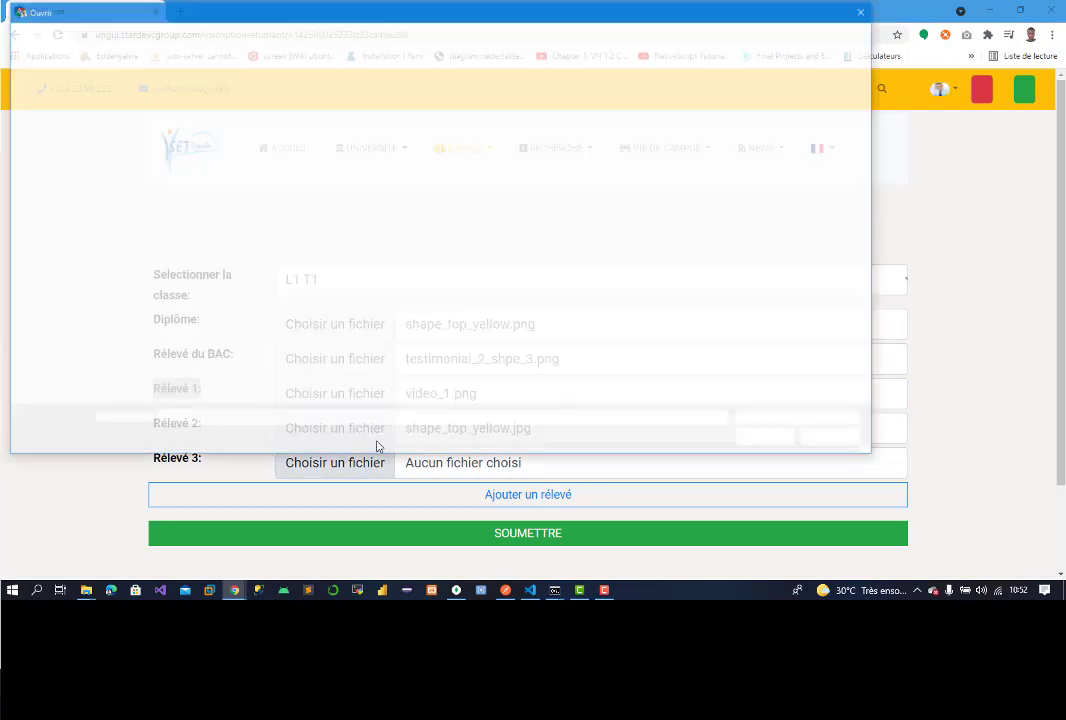
pyautogui.click(601, 118)
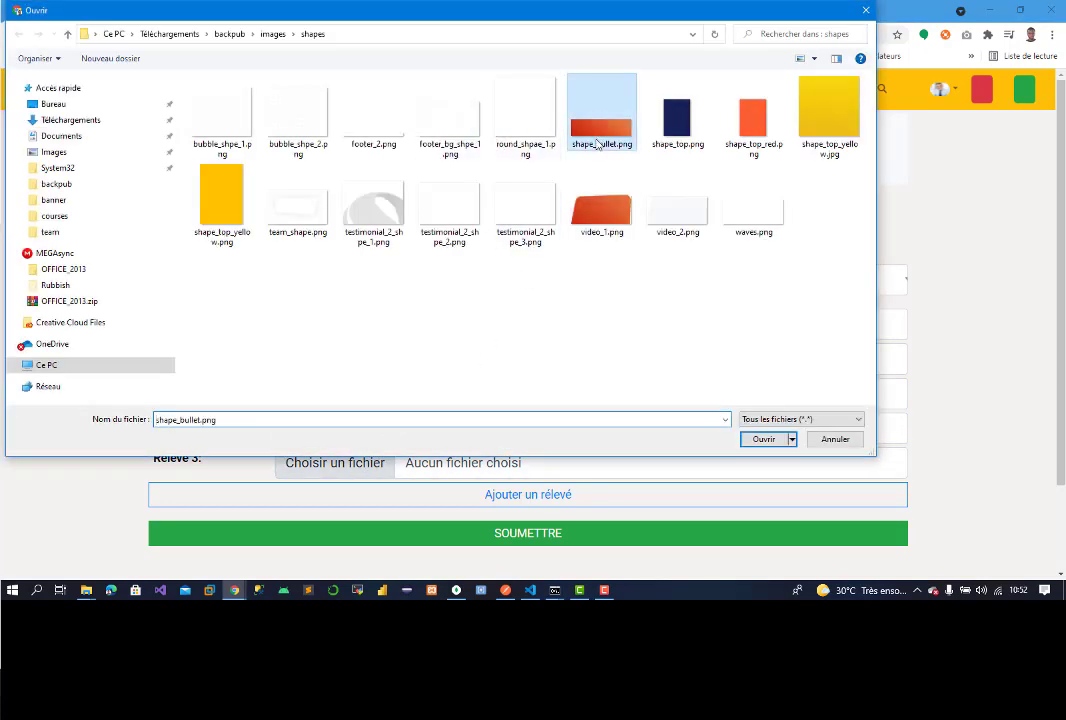
pyautogui.click(679, 125)
pyautogui.doubleClick(679, 118)
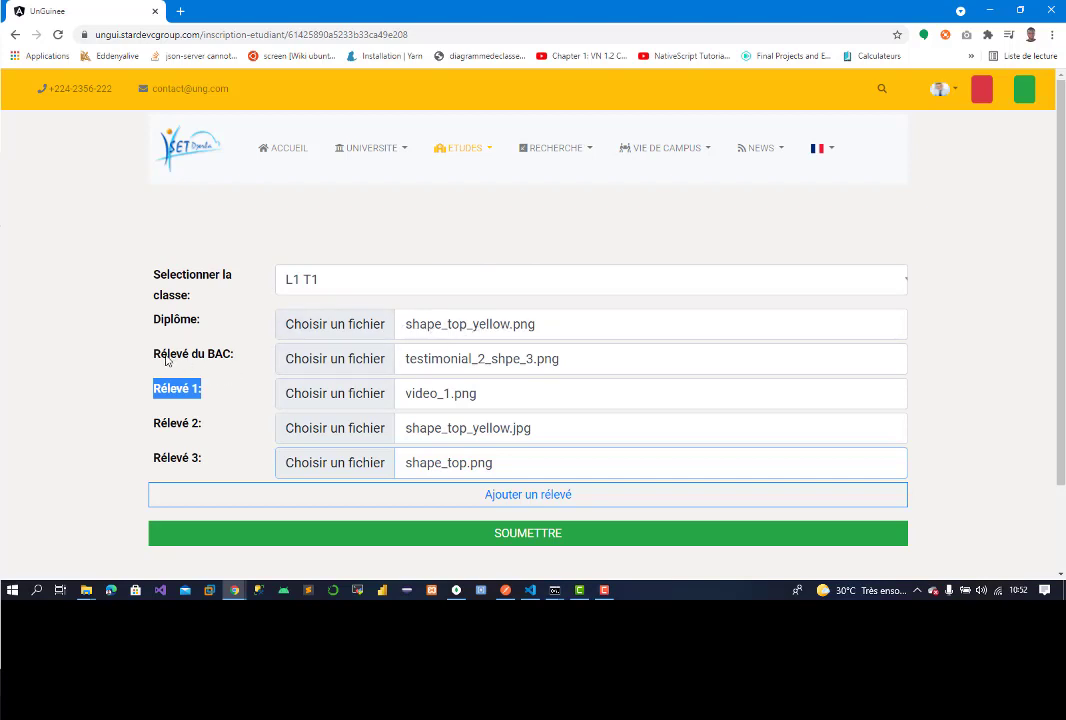
pyautogui.moveTo(163, 389); pyautogui.dragTo(181, 407)
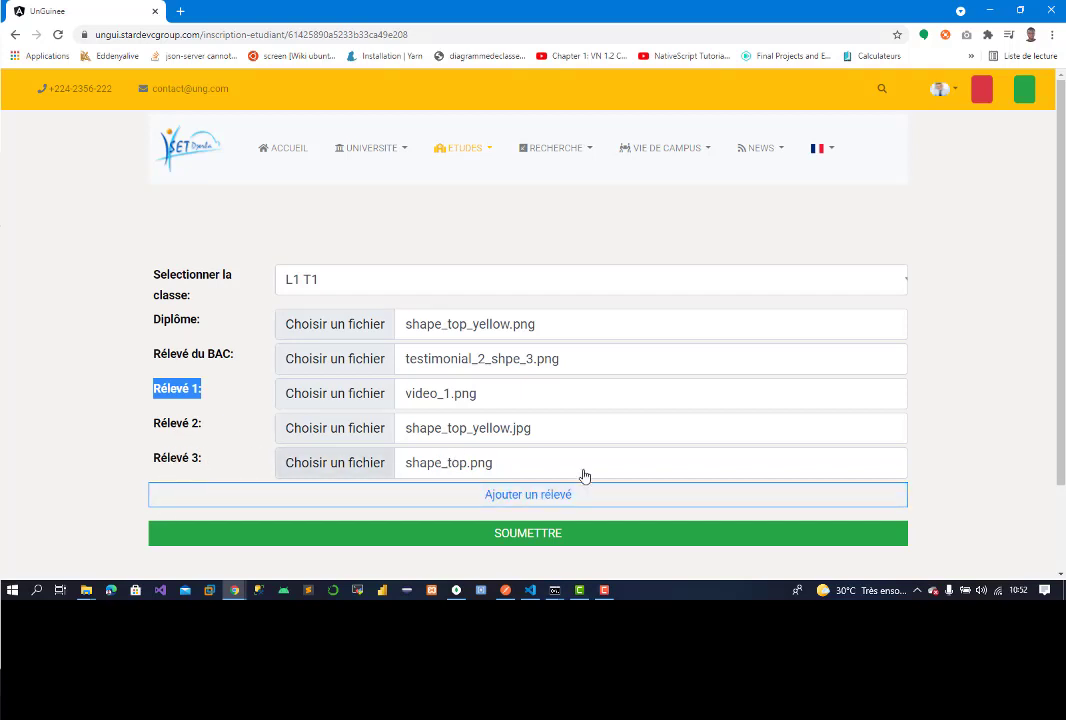
# Step: Submit the dossier with SOUMETTRE and confirm it in the Validation Dossier Etudiant modal
pyautogui.click(486, 537)
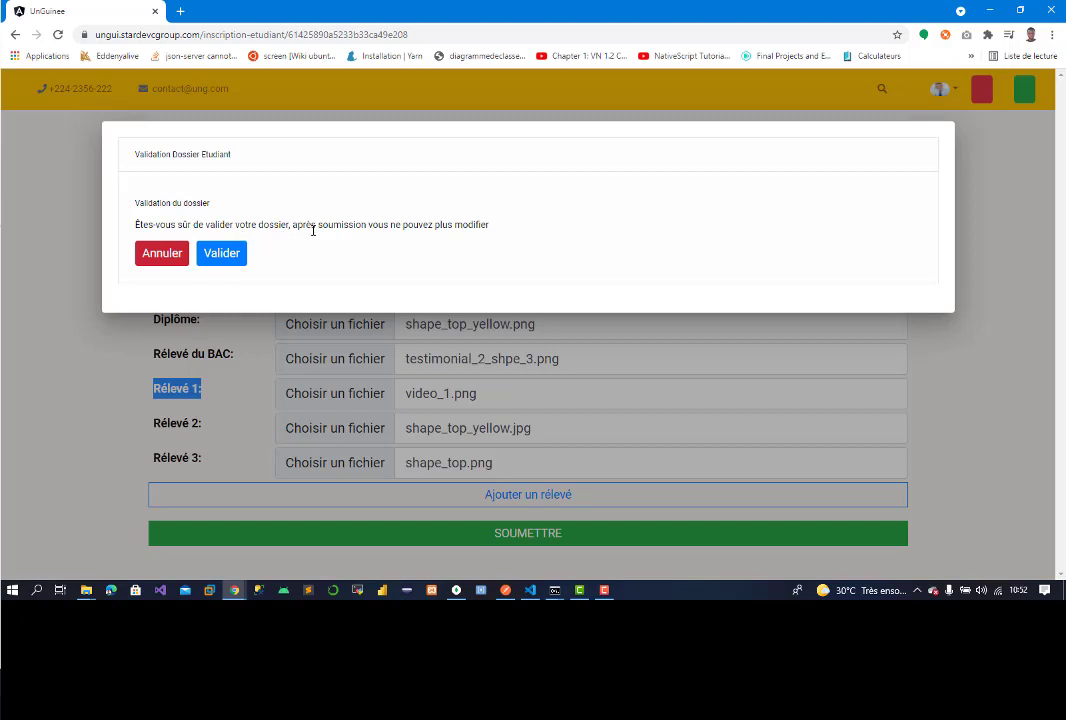
pyautogui.click(216, 262)
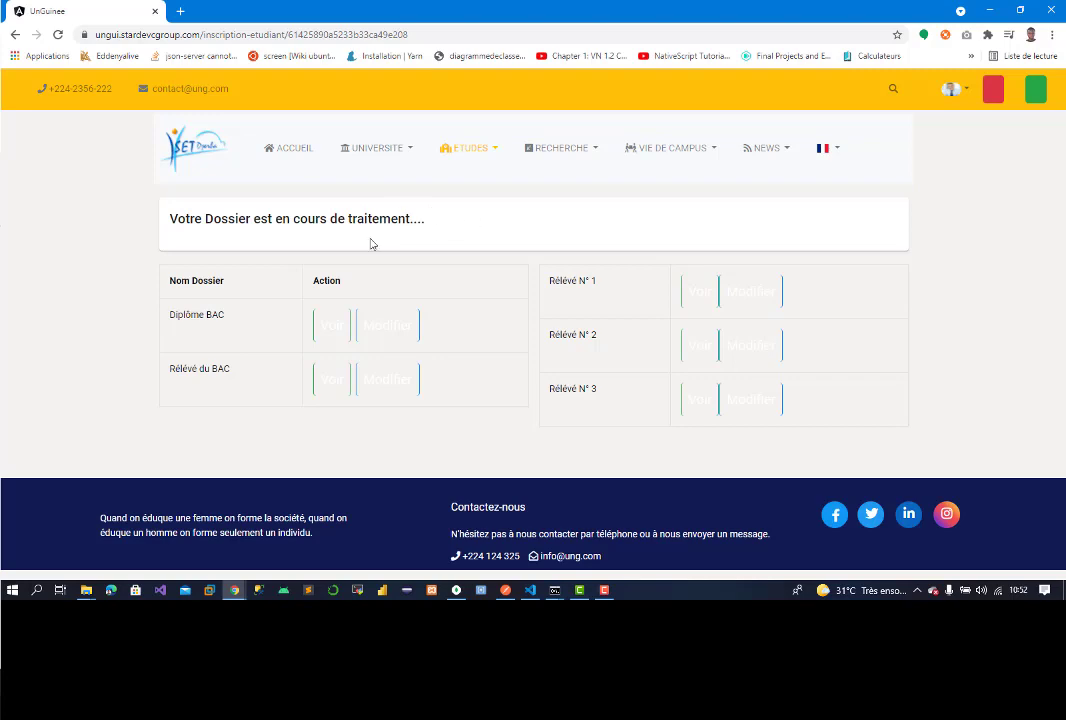
# Step: Preview the submitted Diplôme BAC and Relevé du BAC documents, closing each preview
pyautogui.click(333, 327)
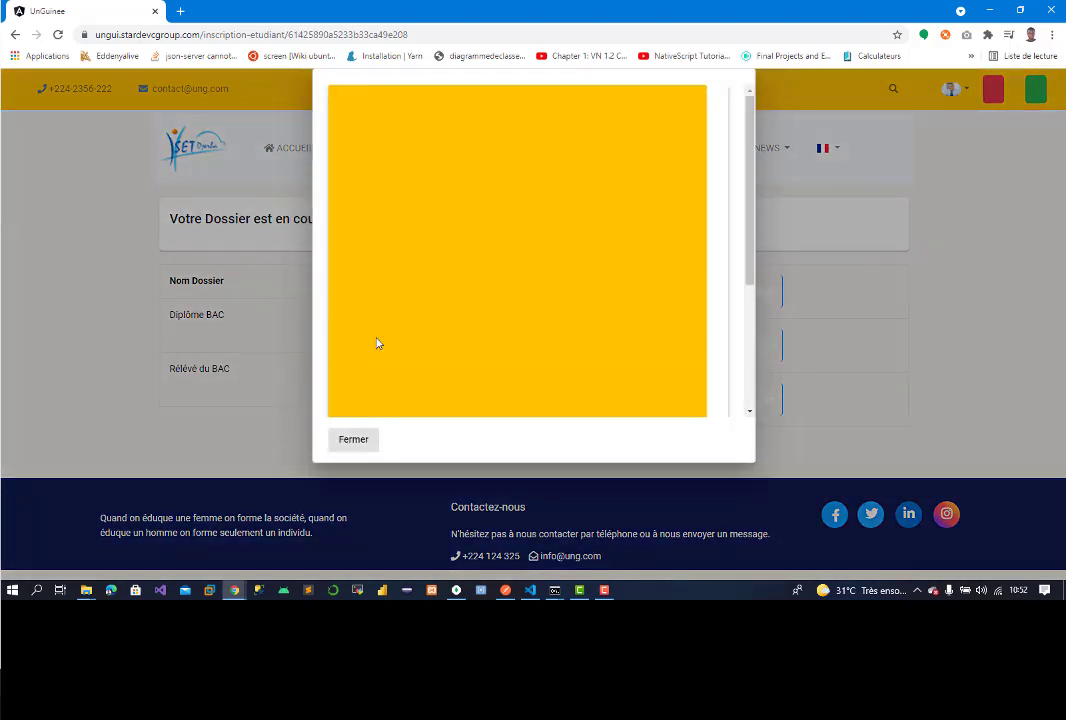
pyautogui.click(351, 439)
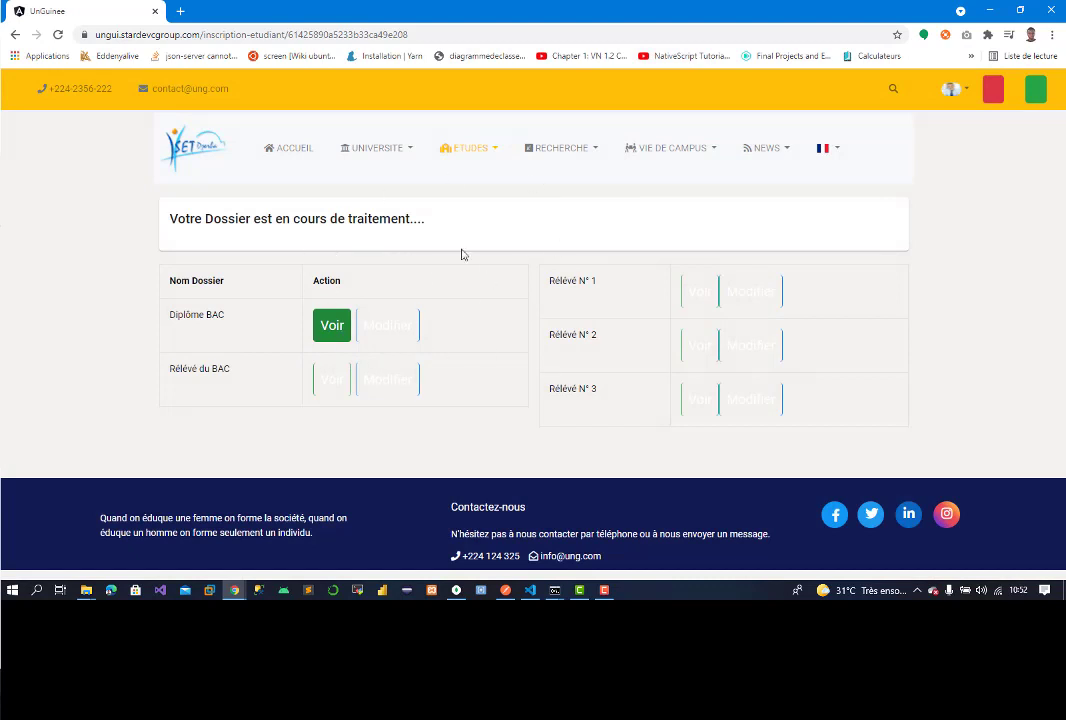
pyautogui.click(324, 334)
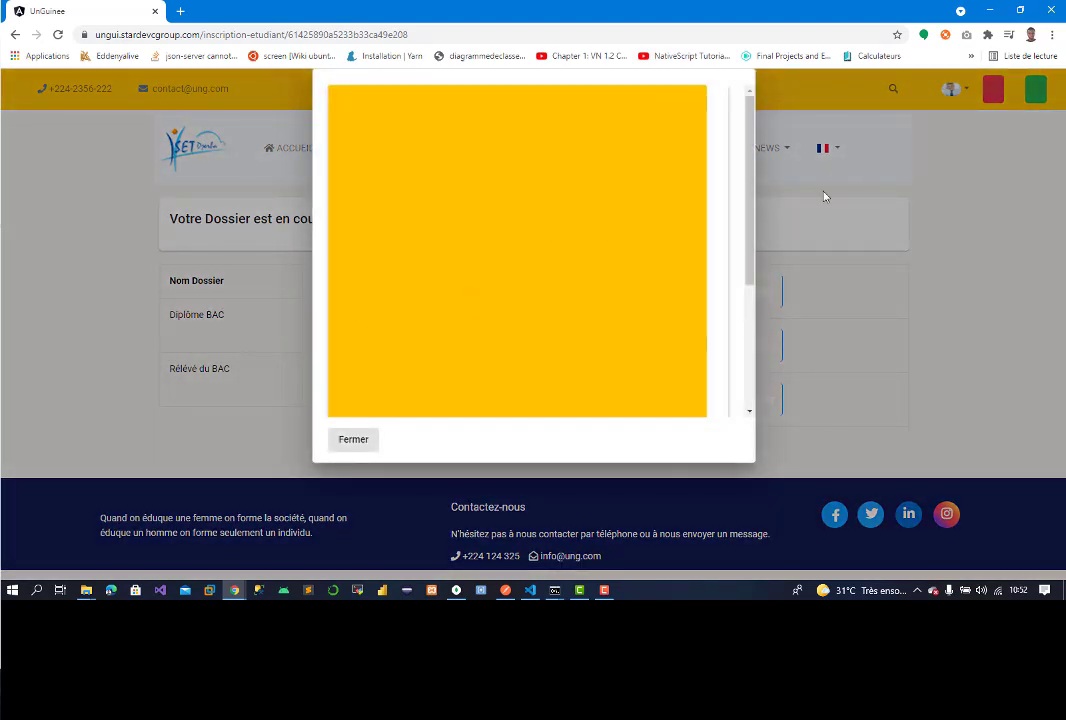
pyautogui.moveTo(750, 238); pyautogui.dragTo(742, 326)
pyautogui.click(358, 446)
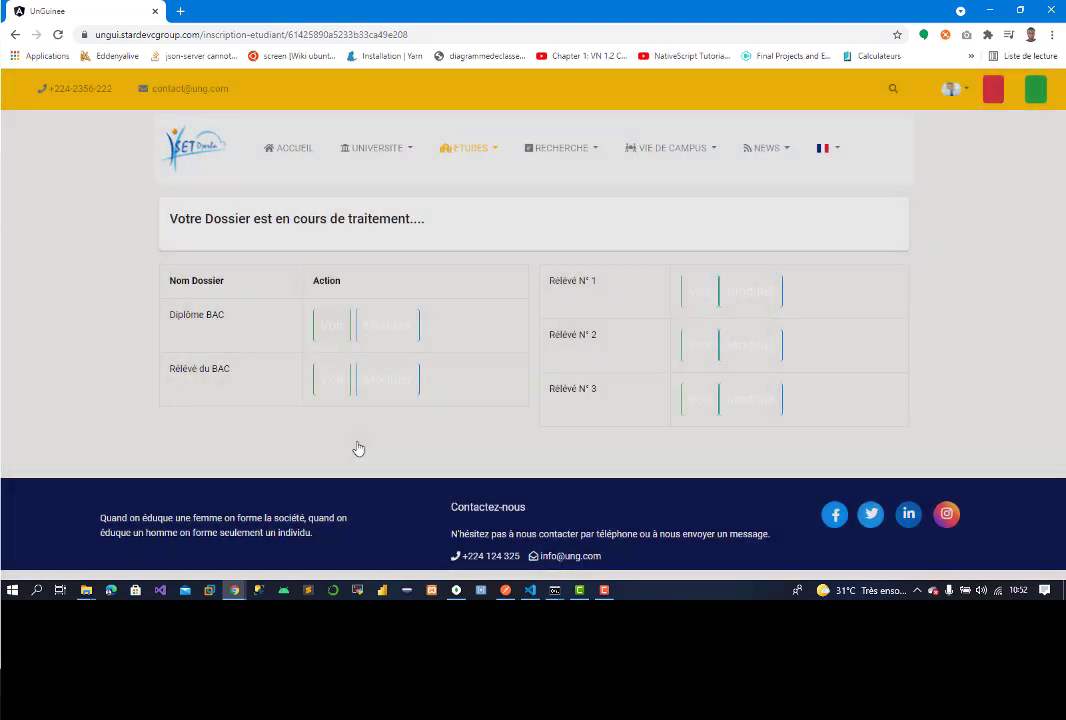
pyautogui.click(345, 378)
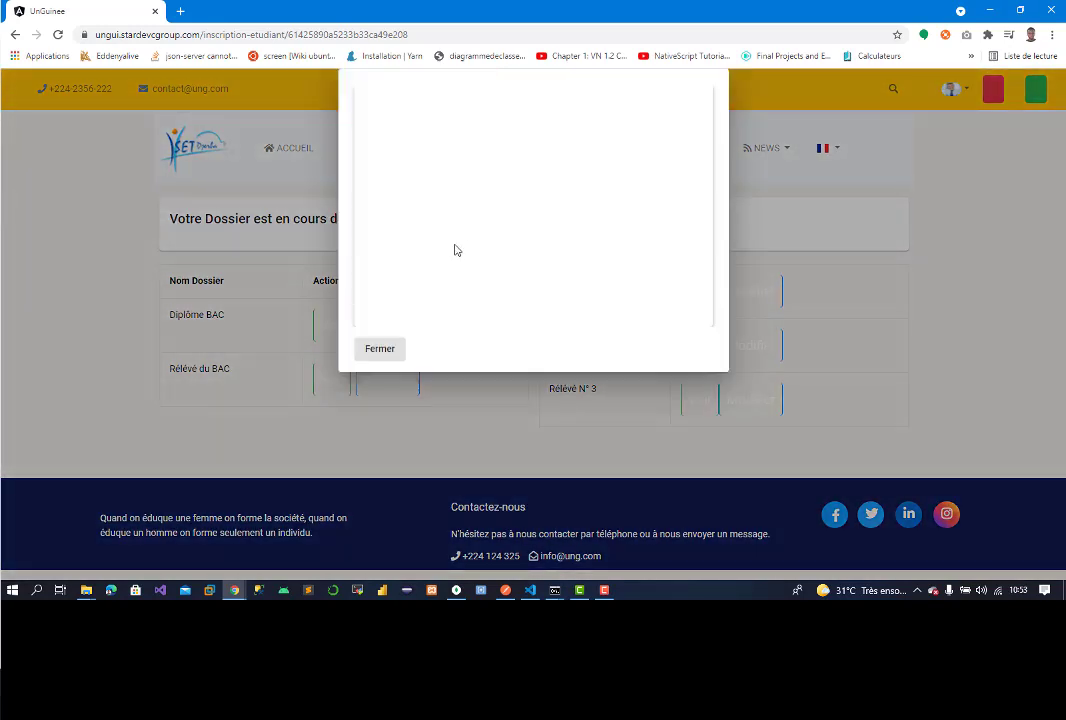
pyautogui.click(388, 354)
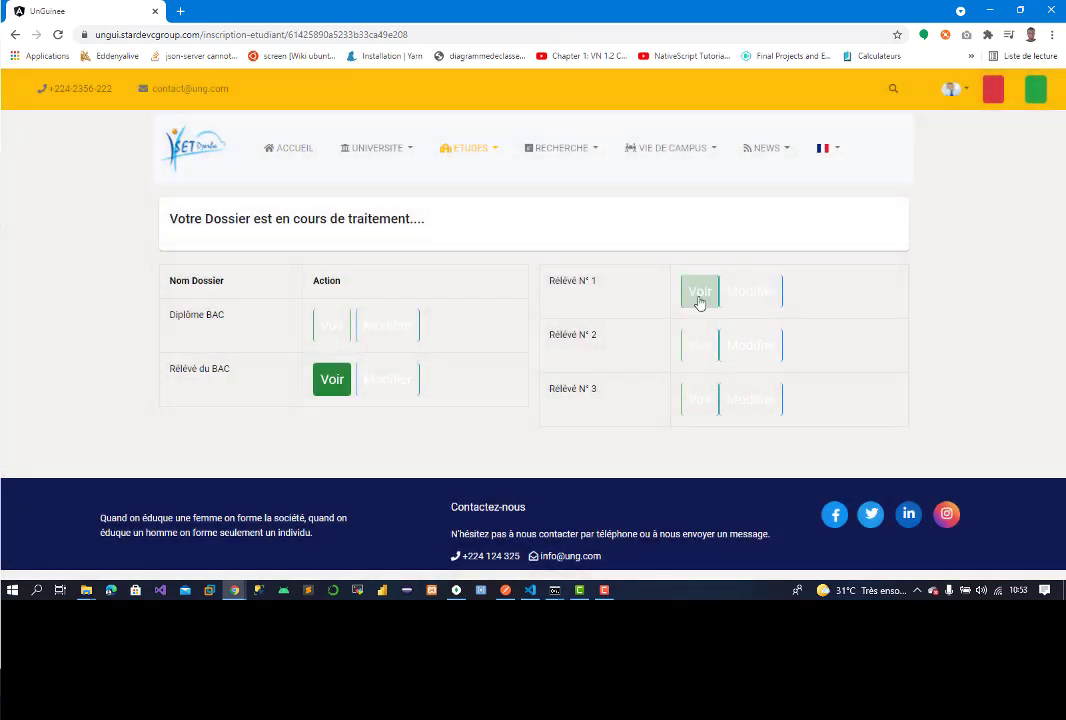
# Step: Preview Relevés N° 1, 2 and 3 in turn, closing each preview
pyautogui.click(714, 294)
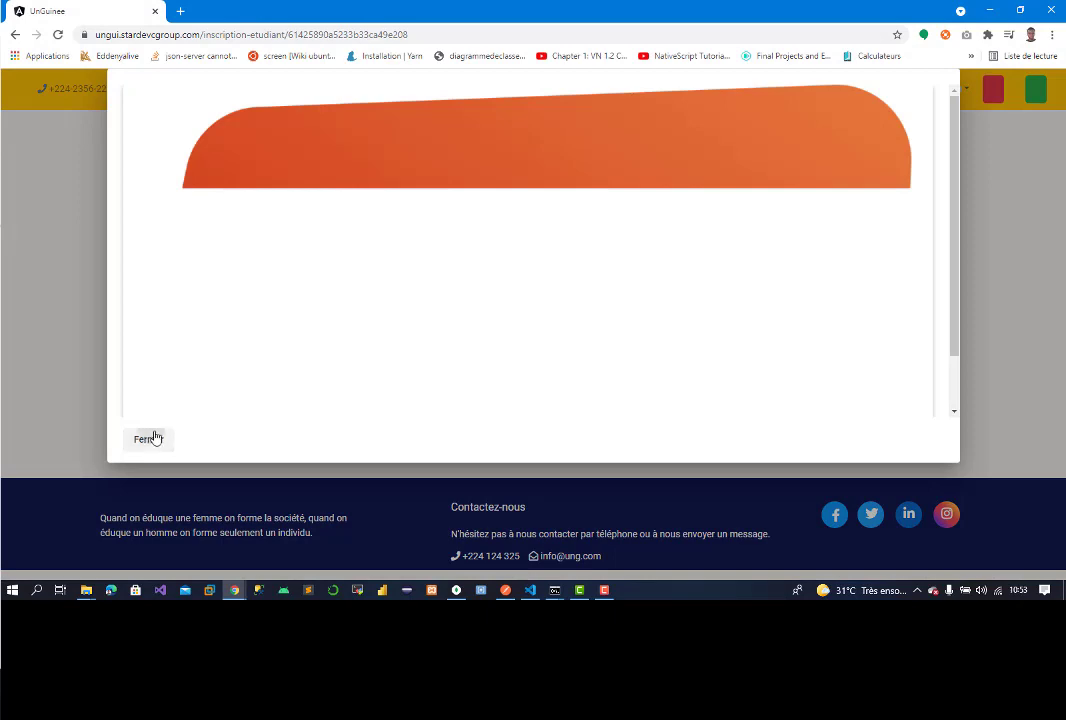
pyautogui.click(148, 438)
pyautogui.click(697, 346)
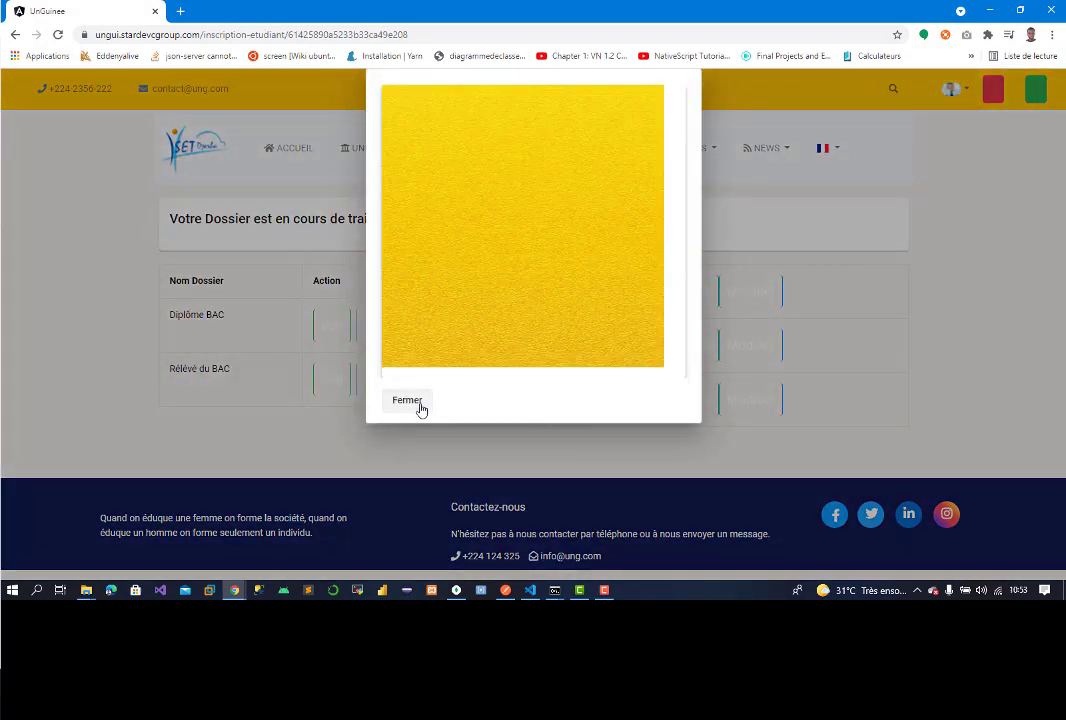
pyautogui.click(414, 407)
pyautogui.click(705, 402)
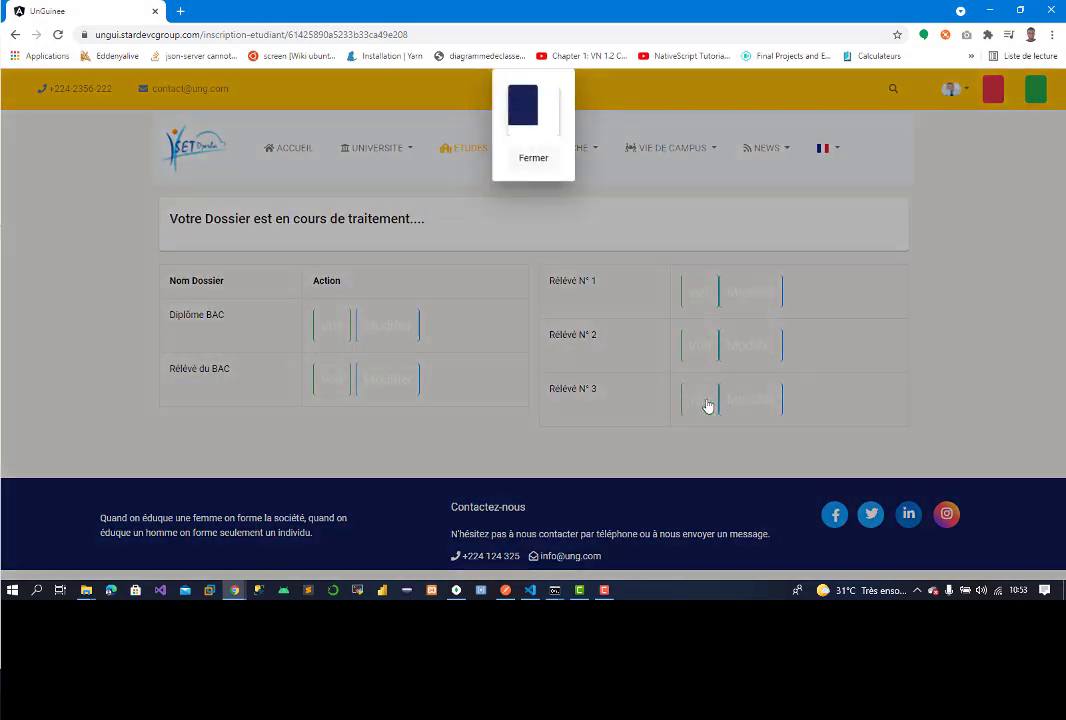
pyautogui.click(534, 168)
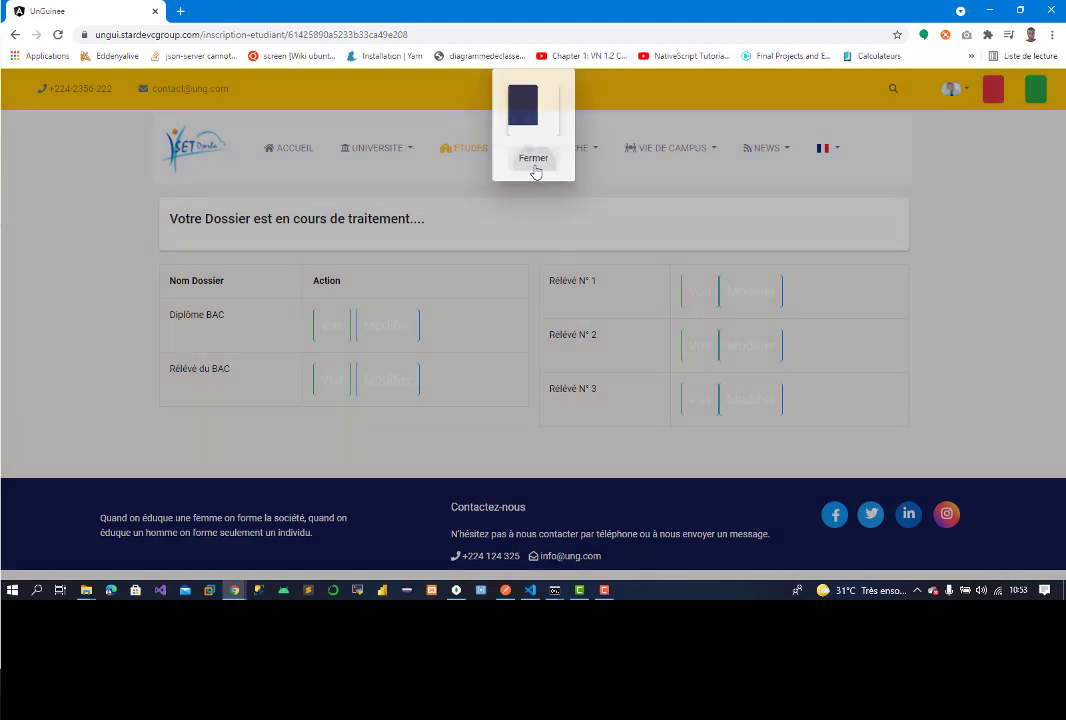
# Step: Replace Relevé N° 3 with team_4.jpg from images > team and preview it
pyautogui.click(738, 401)
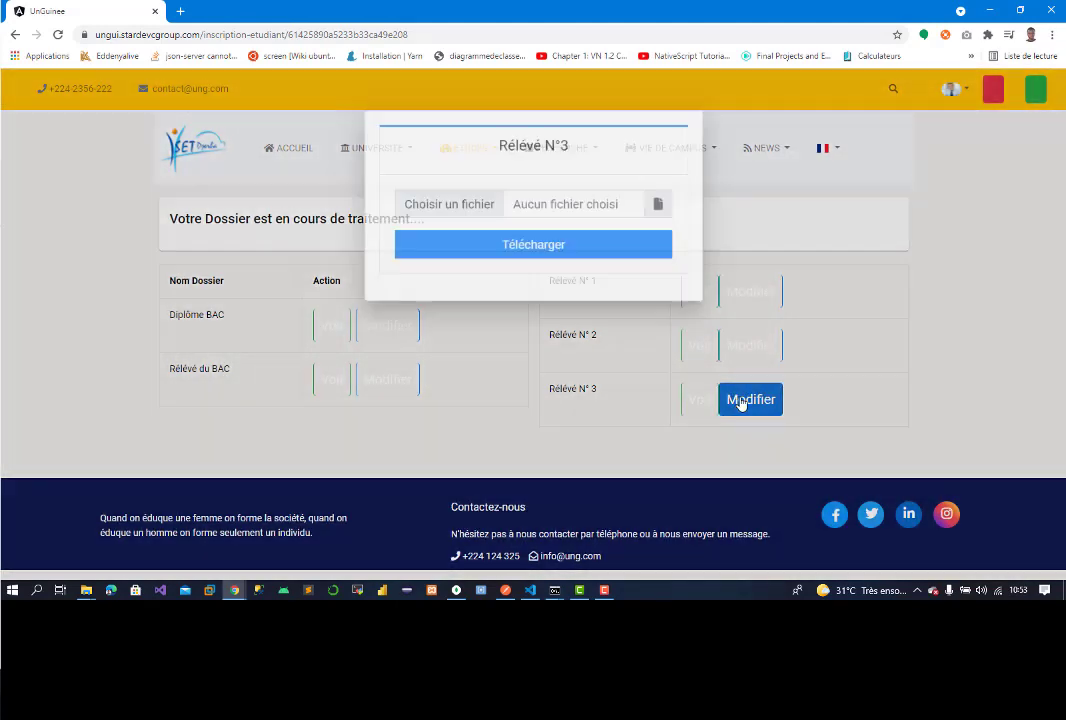
pyautogui.click(466, 203)
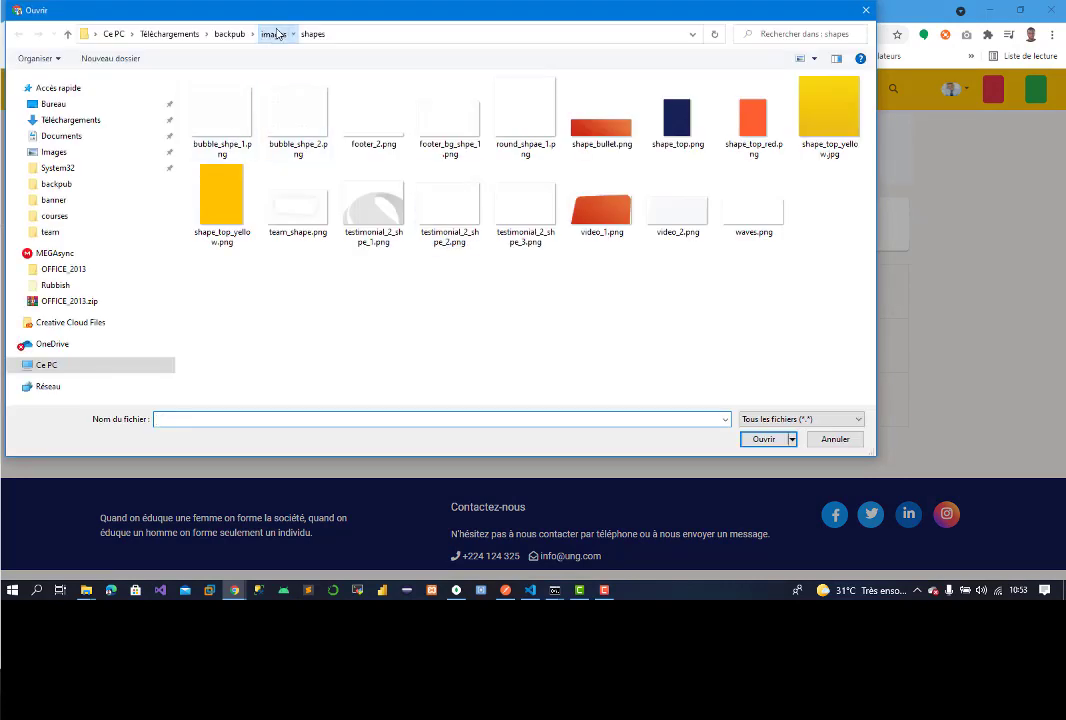
pyautogui.click(273, 34)
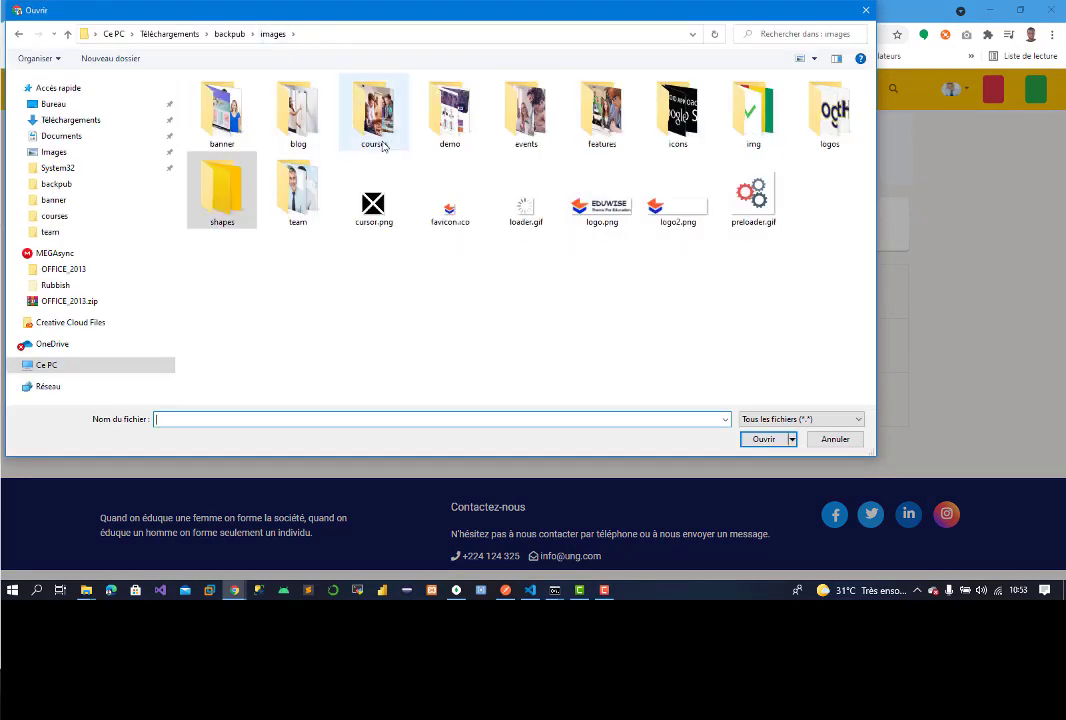
pyautogui.doubleClick(296, 199)
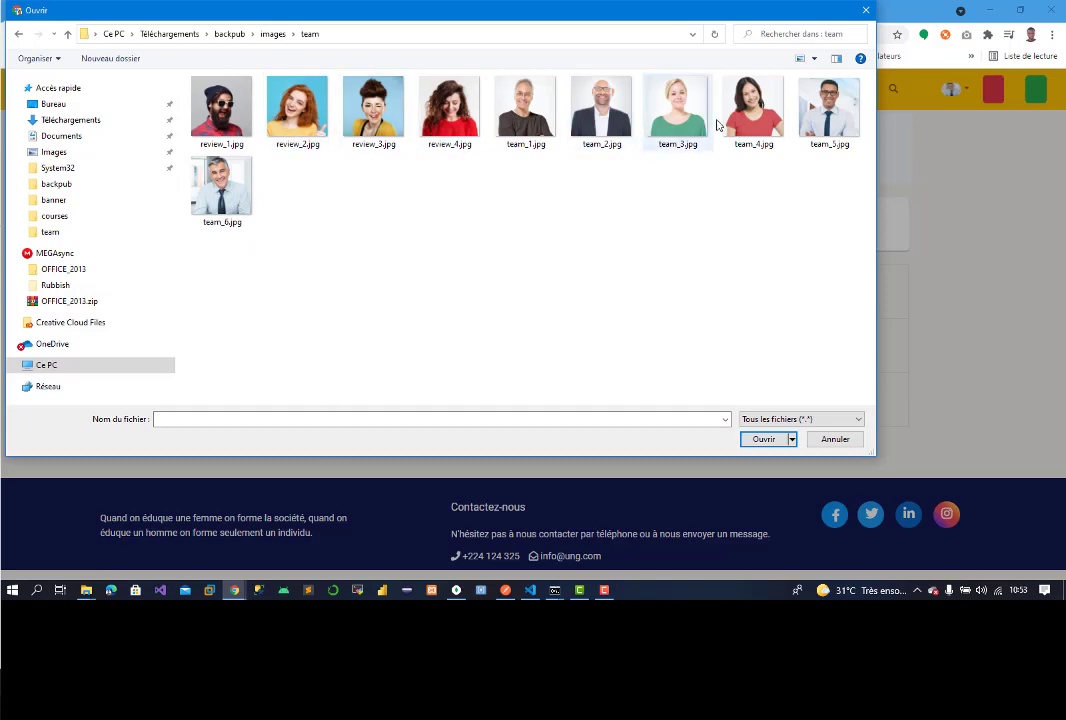
pyautogui.doubleClick(752, 110)
pyautogui.click(511, 258)
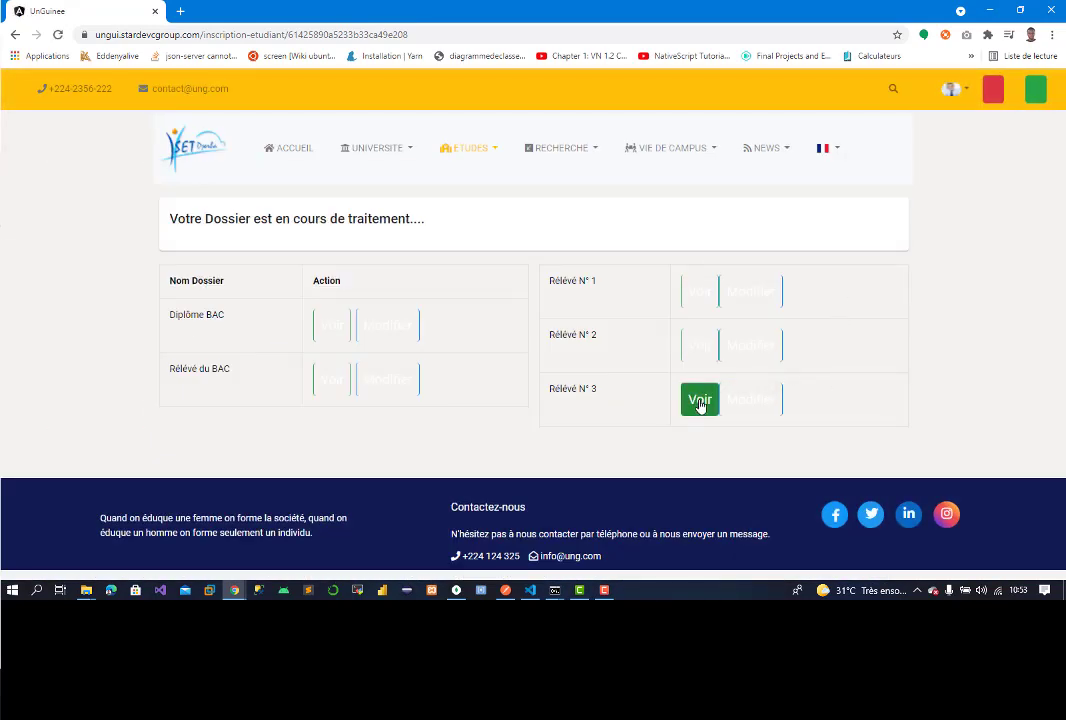
pyautogui.click(701, 404)
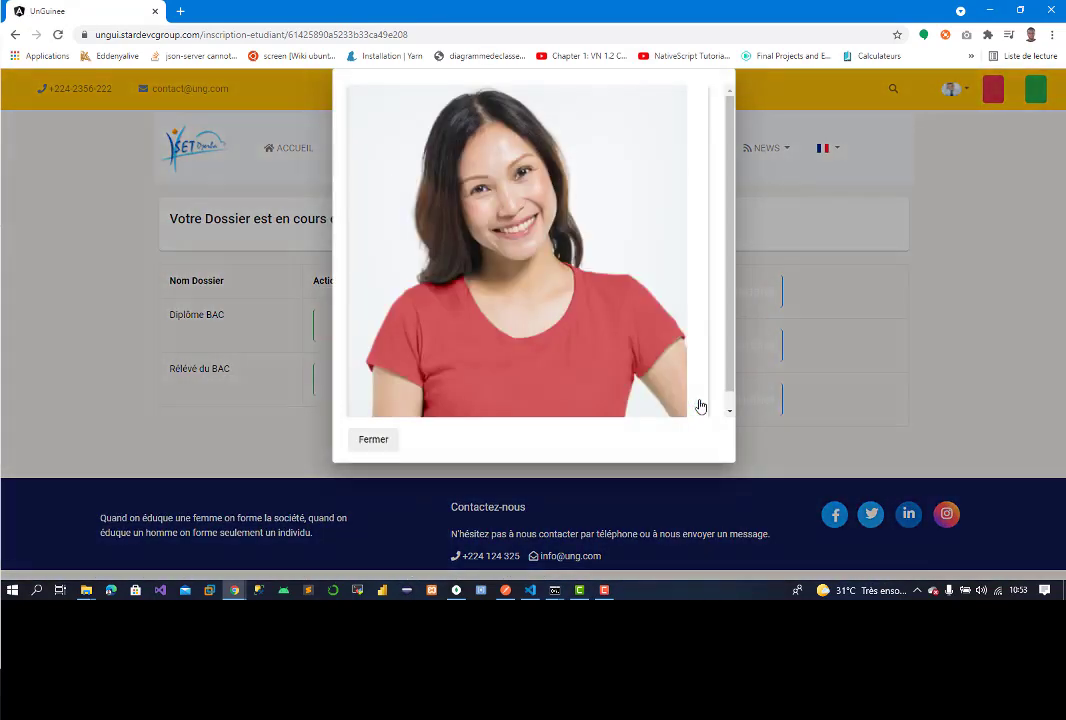
# Step: Close the Relevé N° 3 preview and view then close the yellow Relevé N° 2 image
pyautogui.click(375, 441)
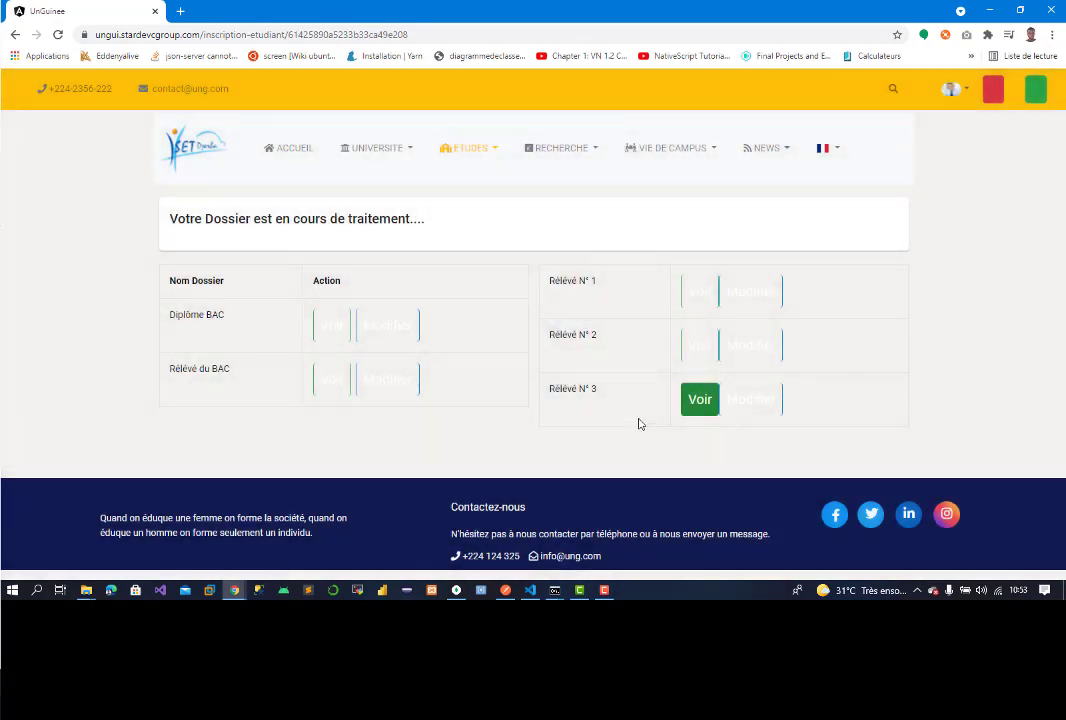
pyautogui.click(702, 349)
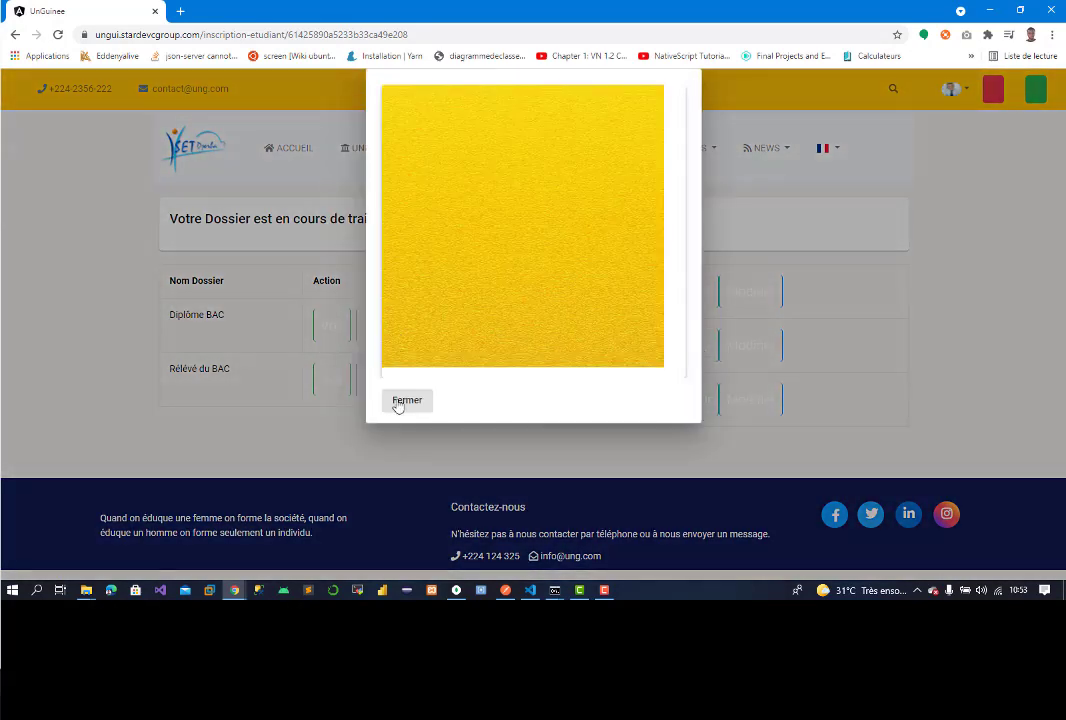
pyautogui.click(405, 400)
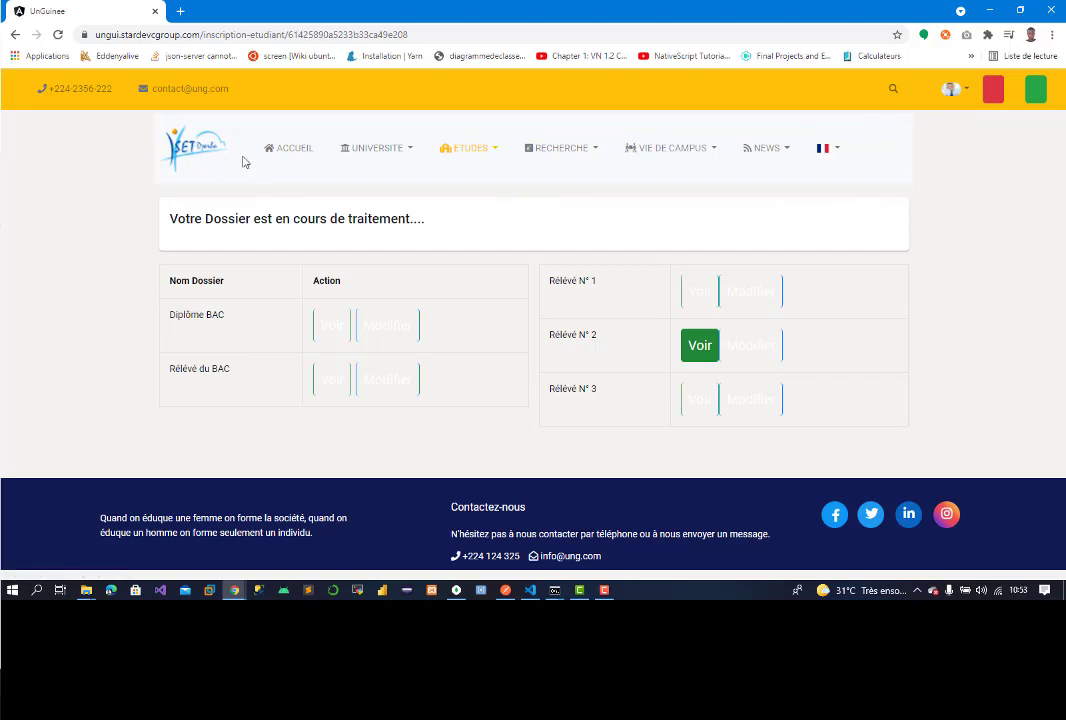
# Step: Check that the JavaScript course under Licence > L1 T1 > Semestre 1 still requires enrolment
pyautogui.click(305, 150)
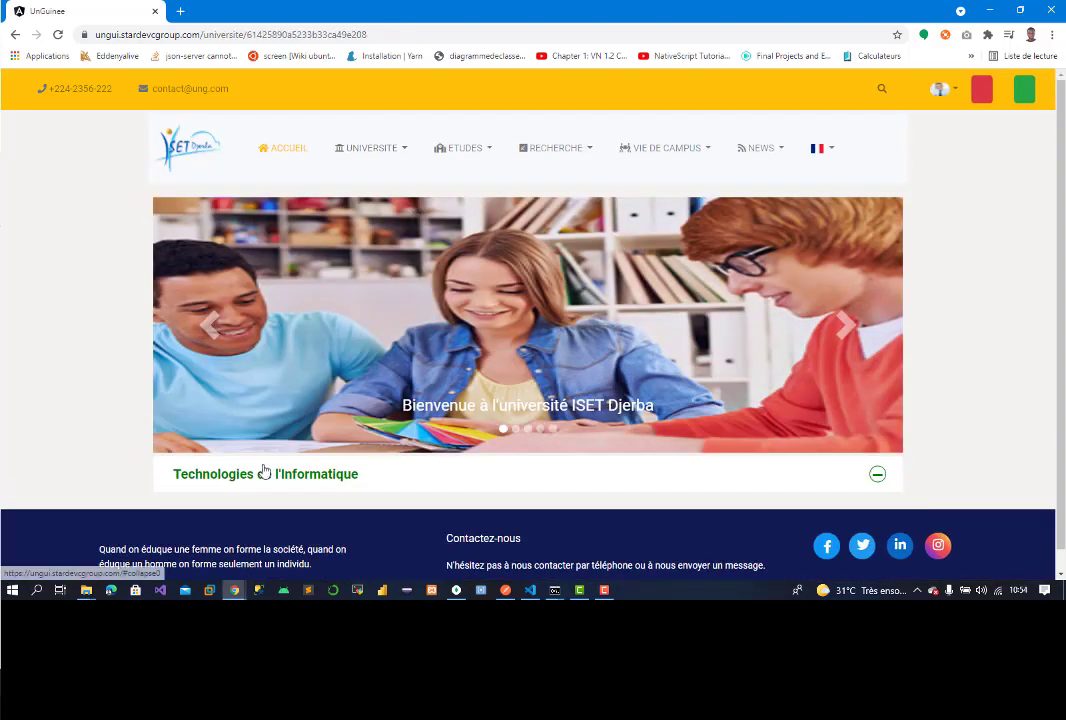
pyautogui.scroll(-1, 995, 471)
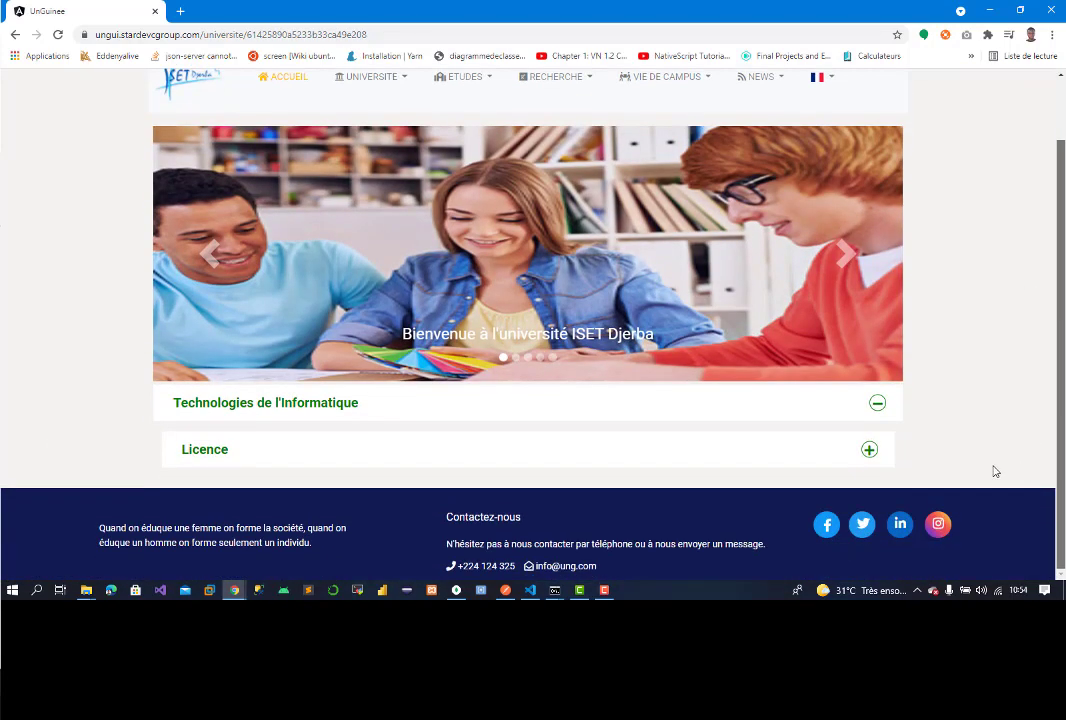
pyautogui.click(389, 464)
pyautogui.click(371, 503)
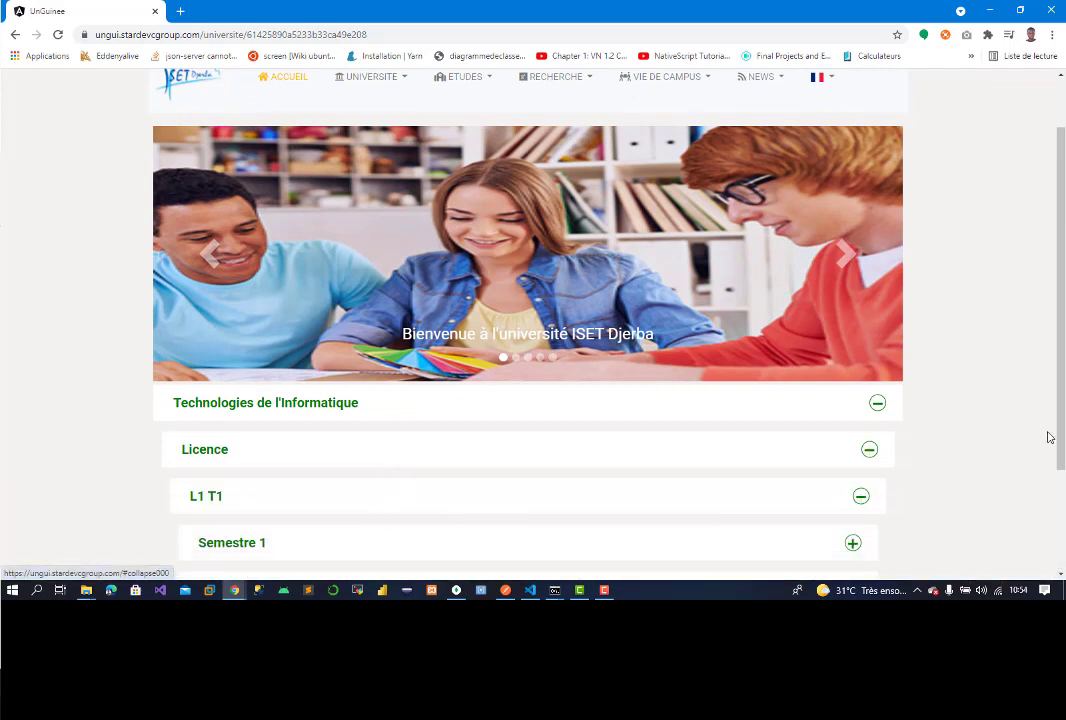
pyautogui.scroll(-2, 364, 447)
pyautogui.click(305, 410)
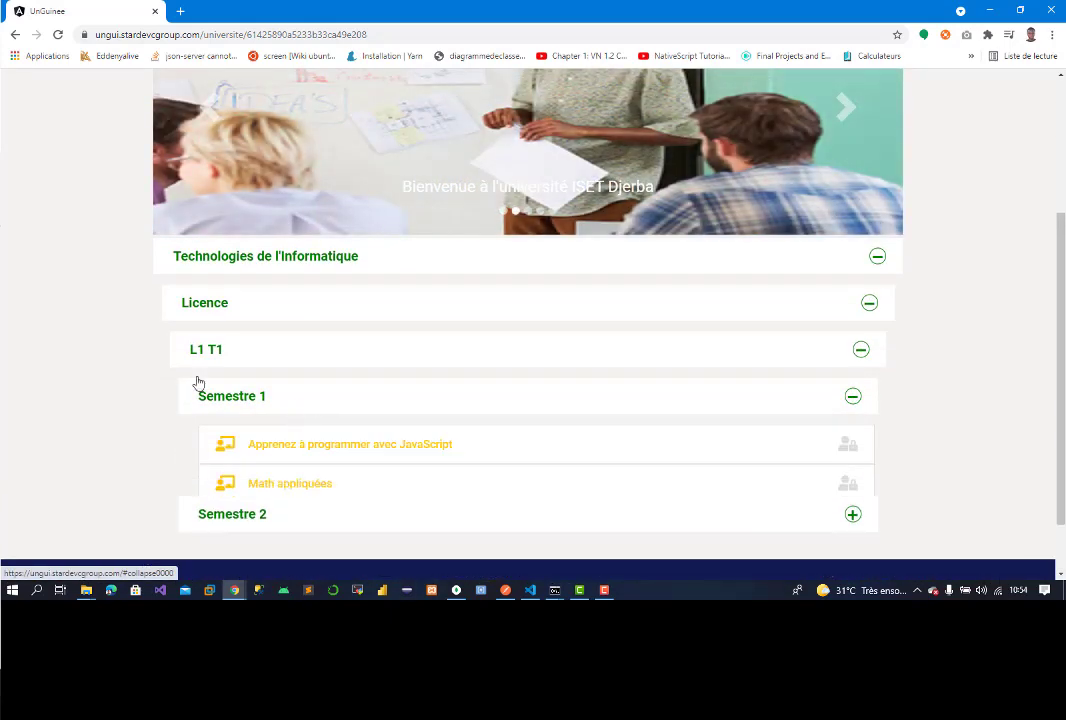
pyautogui.click(357, 445)
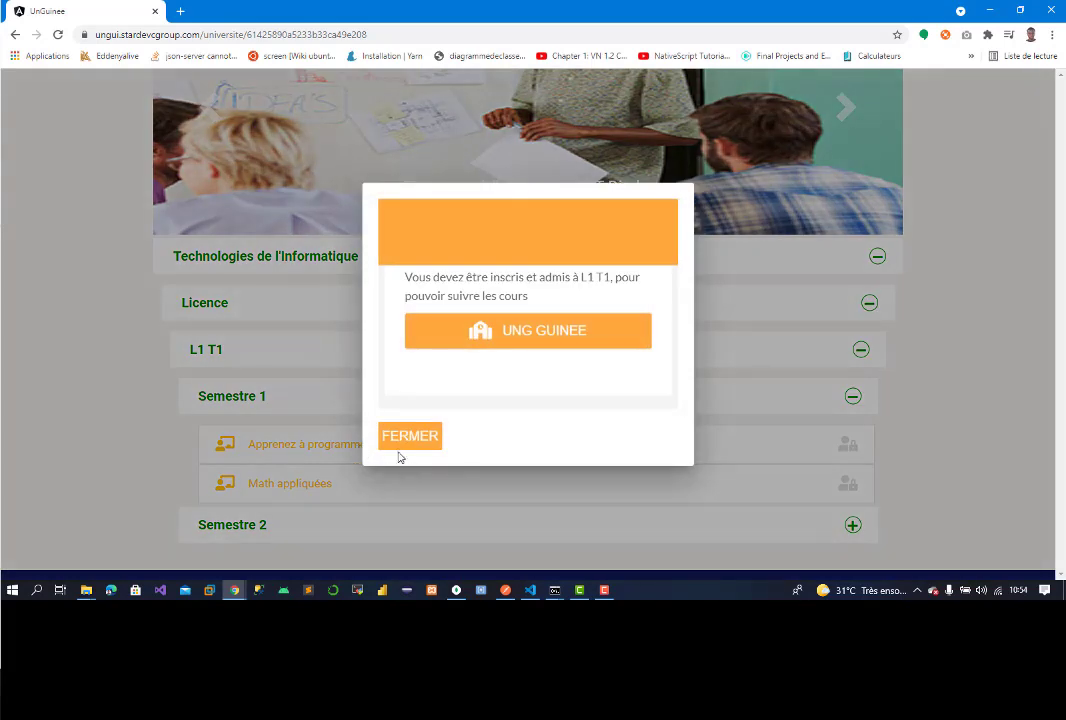
pyautogui.click(407, 442)
# Step: Sign out of the student account via the avatar menu's Deconnexion
pyautogui.scroll(3, 1003, 101)
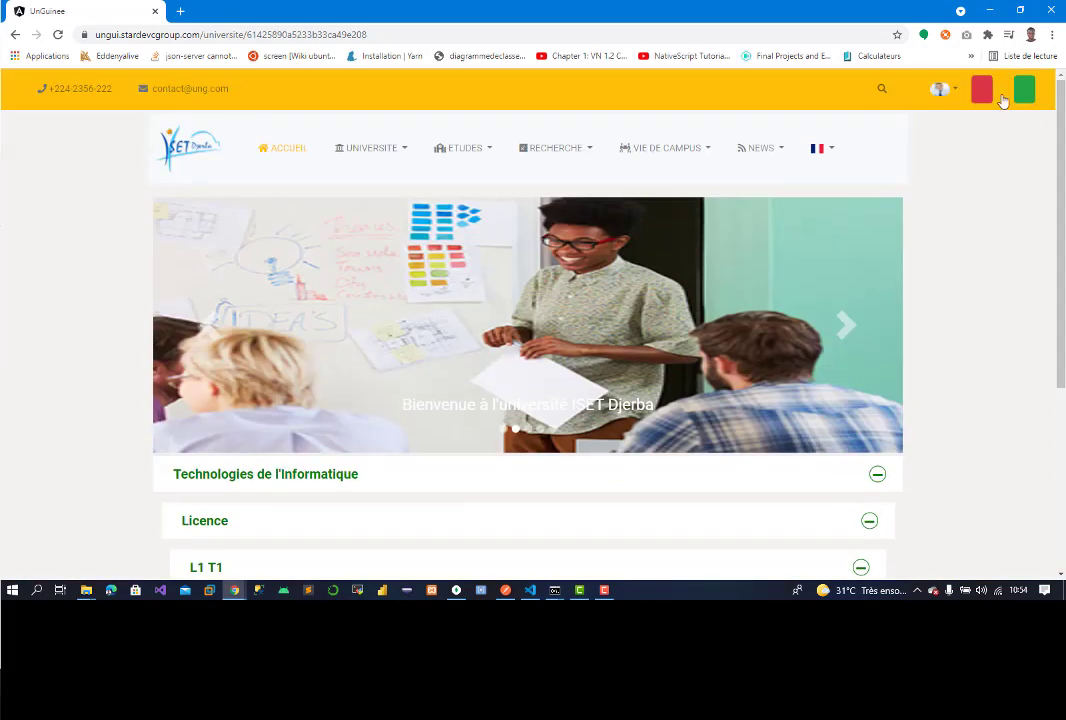
pyautogui.click(943, 96)
pyautogui.click(983, 204)
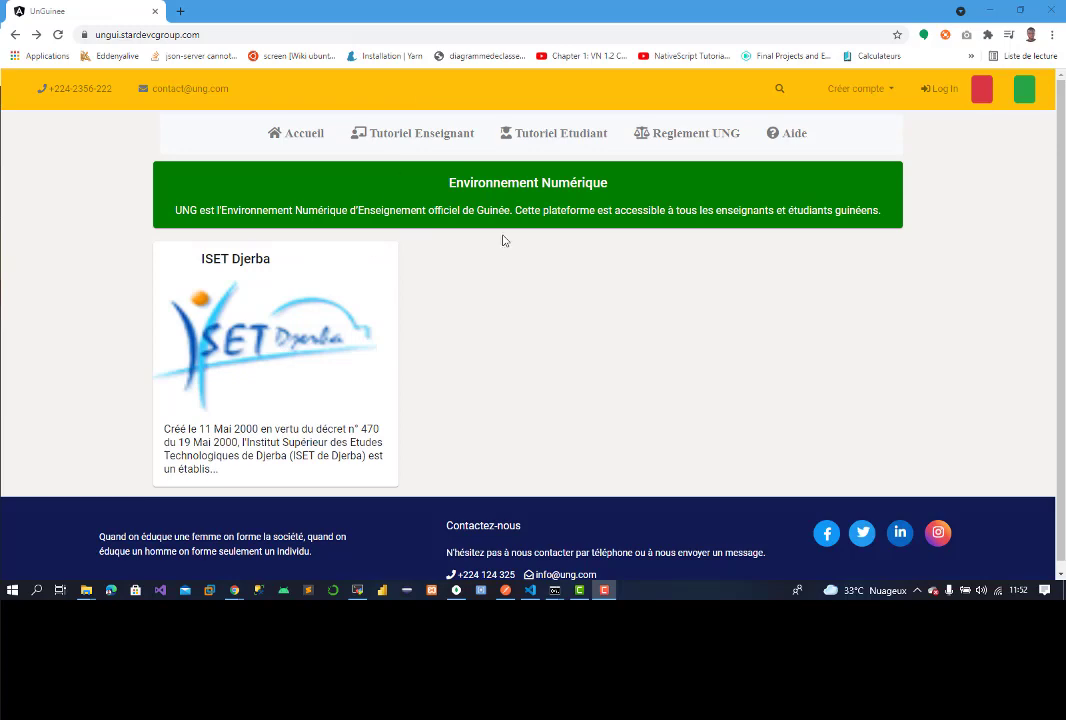
# Step: Log in with the administrator username and password
pyautogui.click(940, 88)
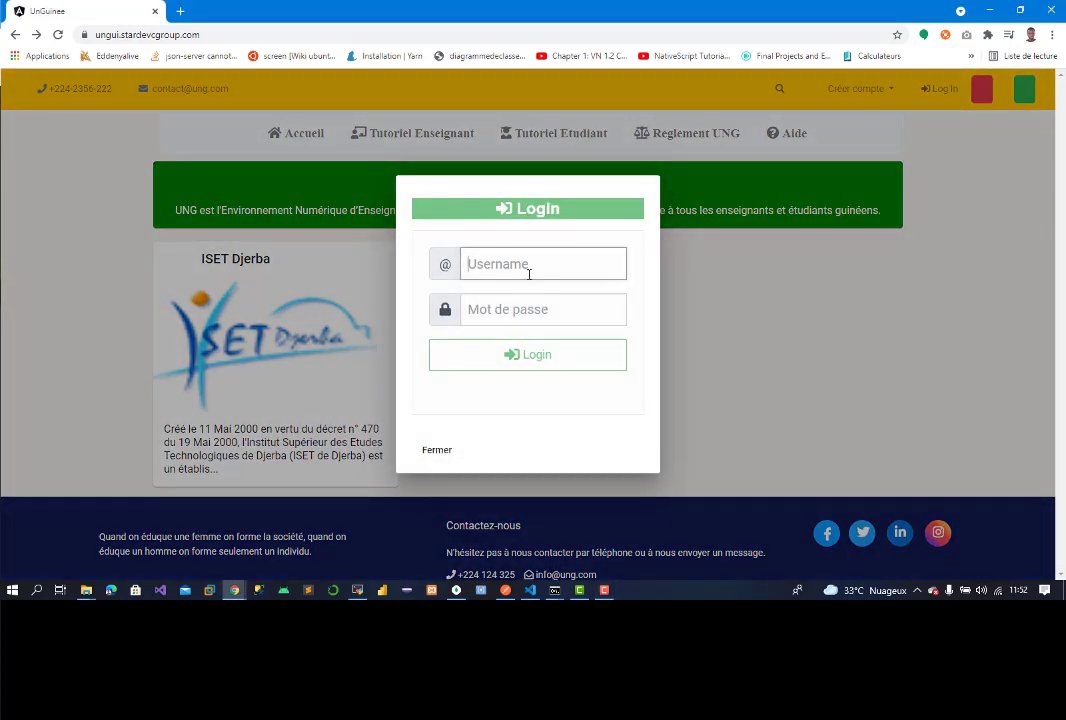
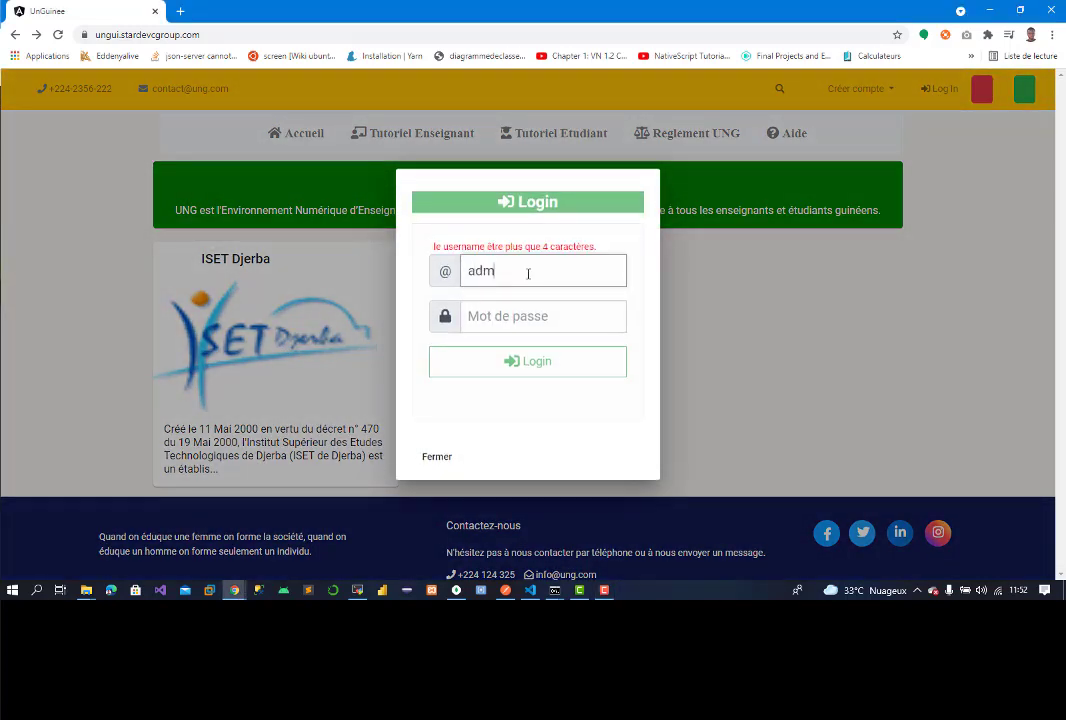
pyautogui.press('Tab')
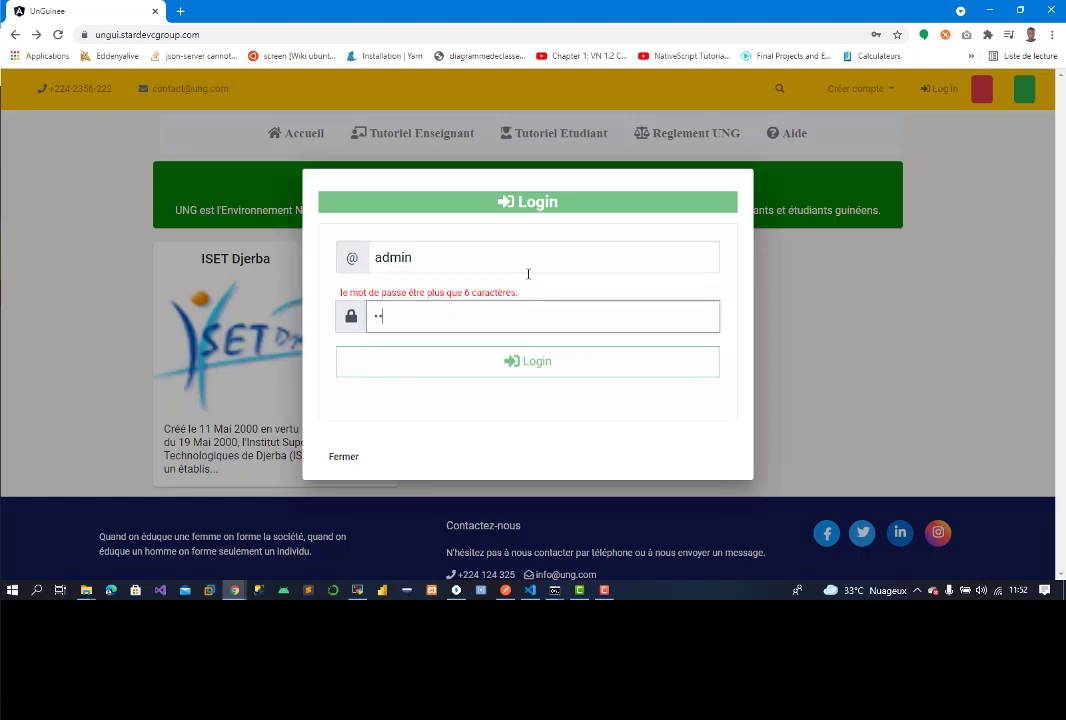
pyautogui.press('Return')
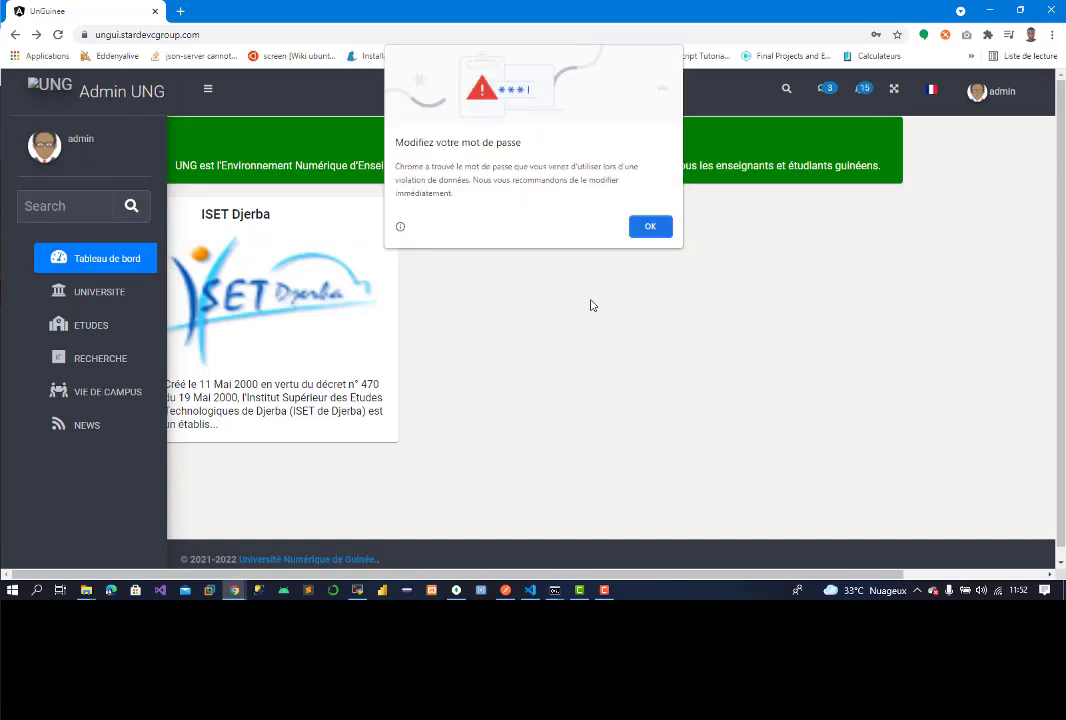
# Step: Dismiss Chrome's password popups and open UNIVERSITE > Candidatures
pyautogui.click(648, 227)
pyautogui.click(866, 224)
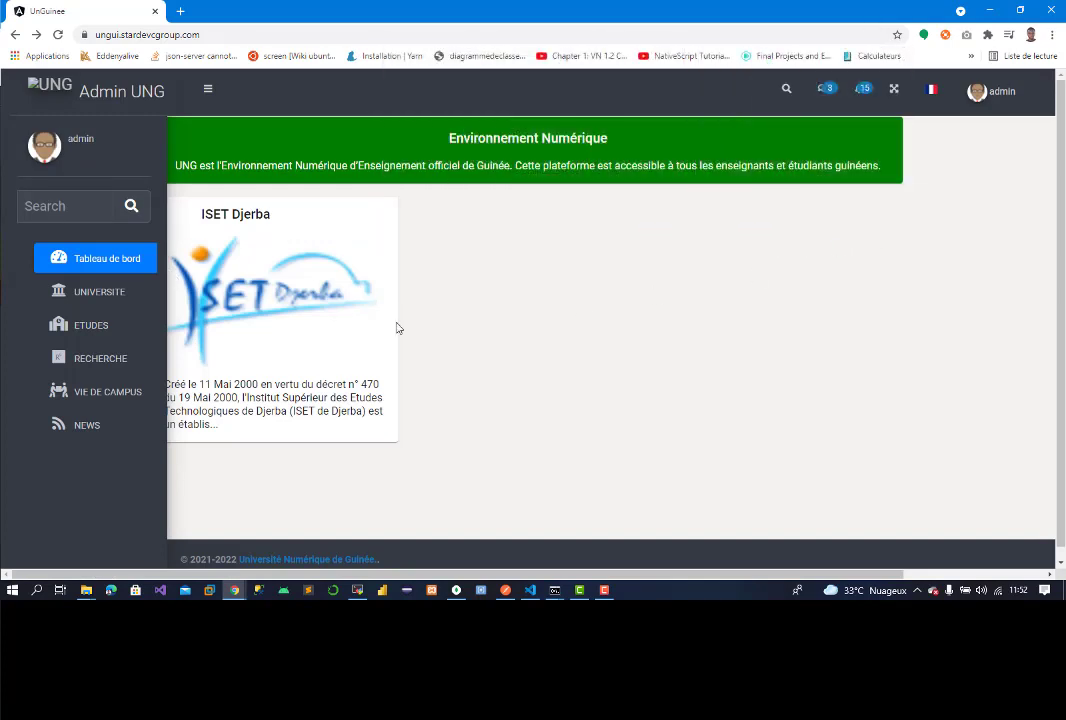
pyautogui.click(95, 296)
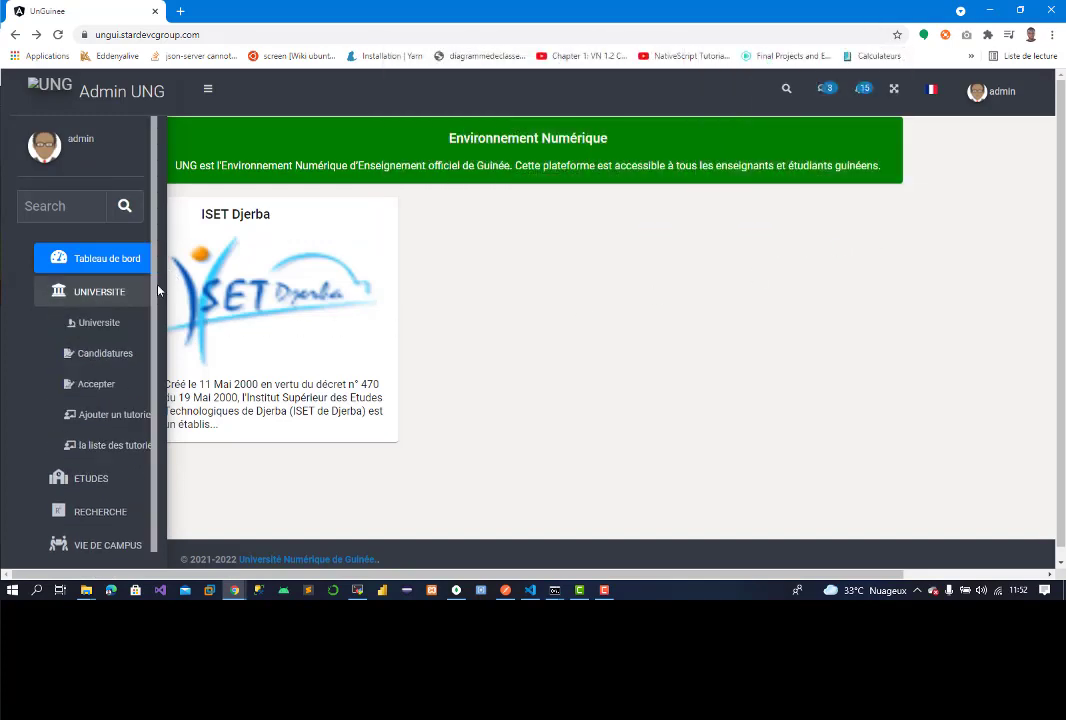
pyautogui.click(104, 362)
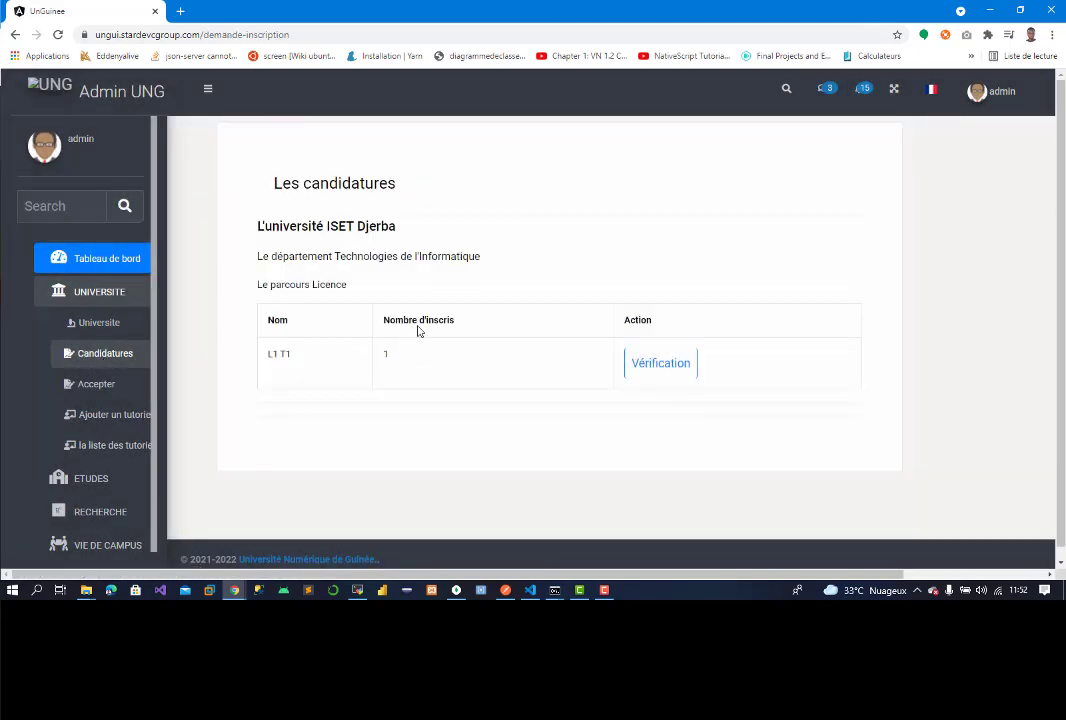
# Step: Open Vérification for the L1 T1 row to list its single applicant
pyautogui.moveTo(268, 354); pyautogui.dragTo(300, 359)
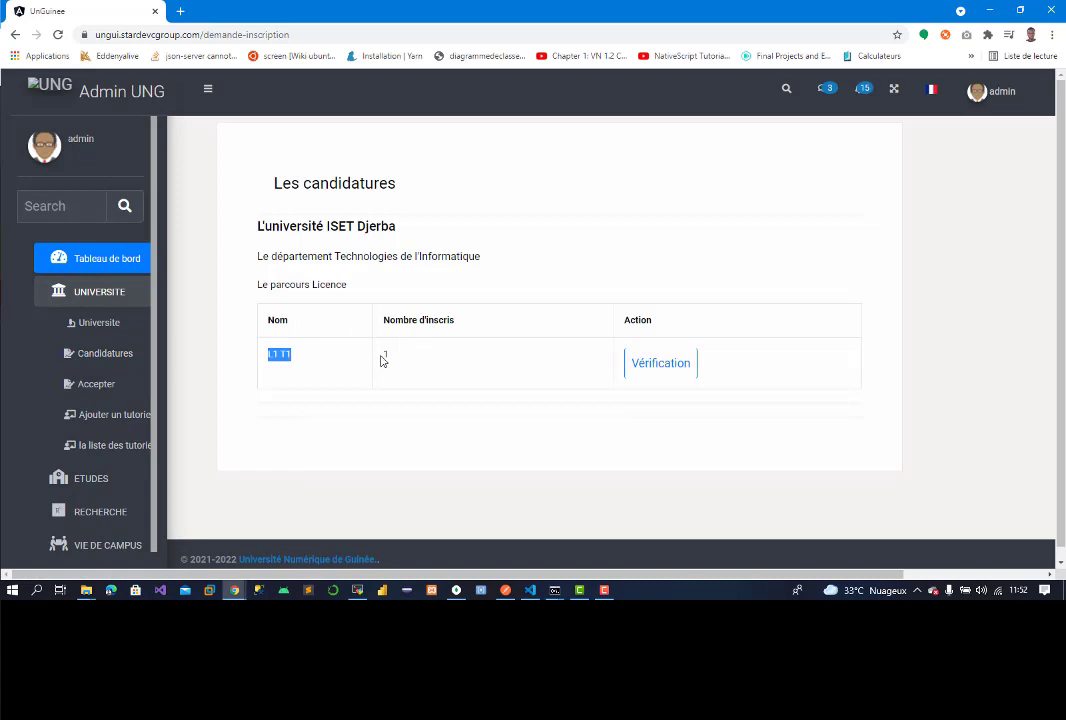
pyautogui.moveTo(381, 356); pyautogui.dragTo(426, 361)
pyautogui.click(655, 363)
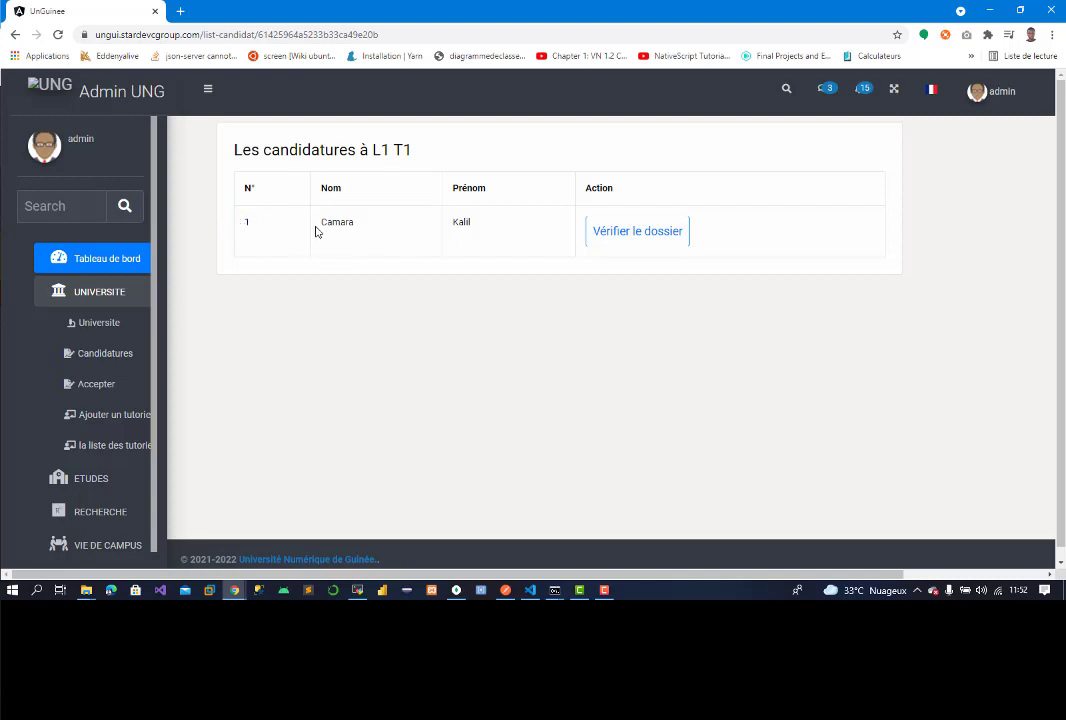
pyautogui.moveTo(315, 231); pyautogui.dragTo(364, 232)
pyautogui.moveTo(455, 238); pyautogui.dragTo(477, 232)
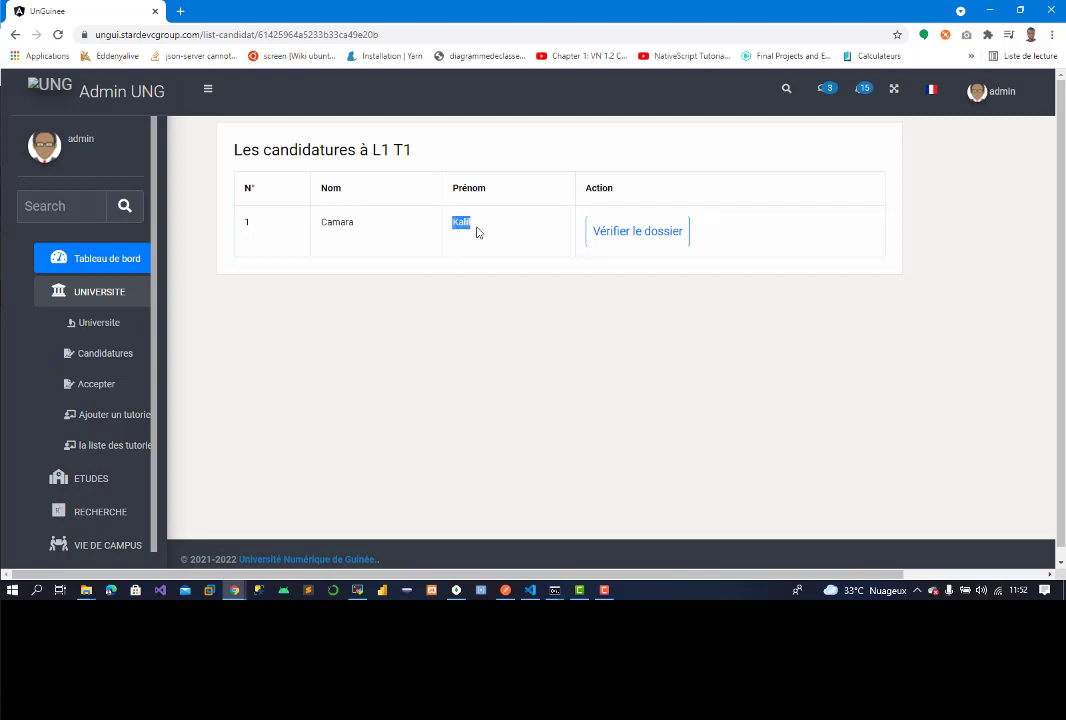
# Step: Open the applicant's dossier and preview both BAC documents
pyautogui.click(612, 236)
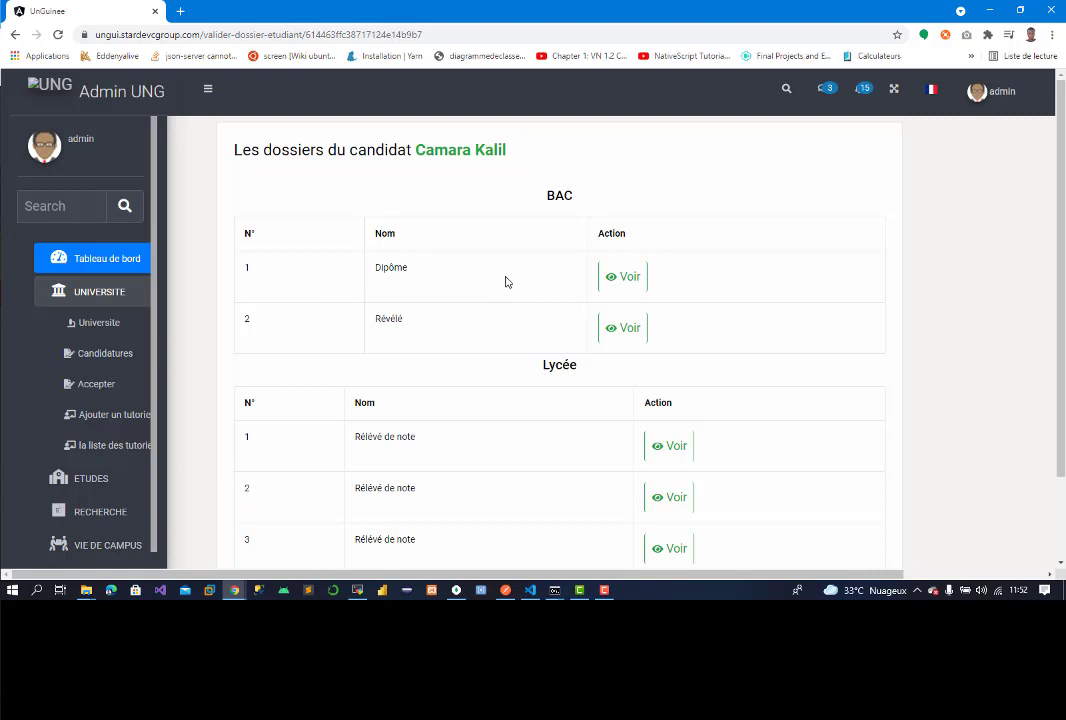
pyautogui.scroll(-1, 927, 282)
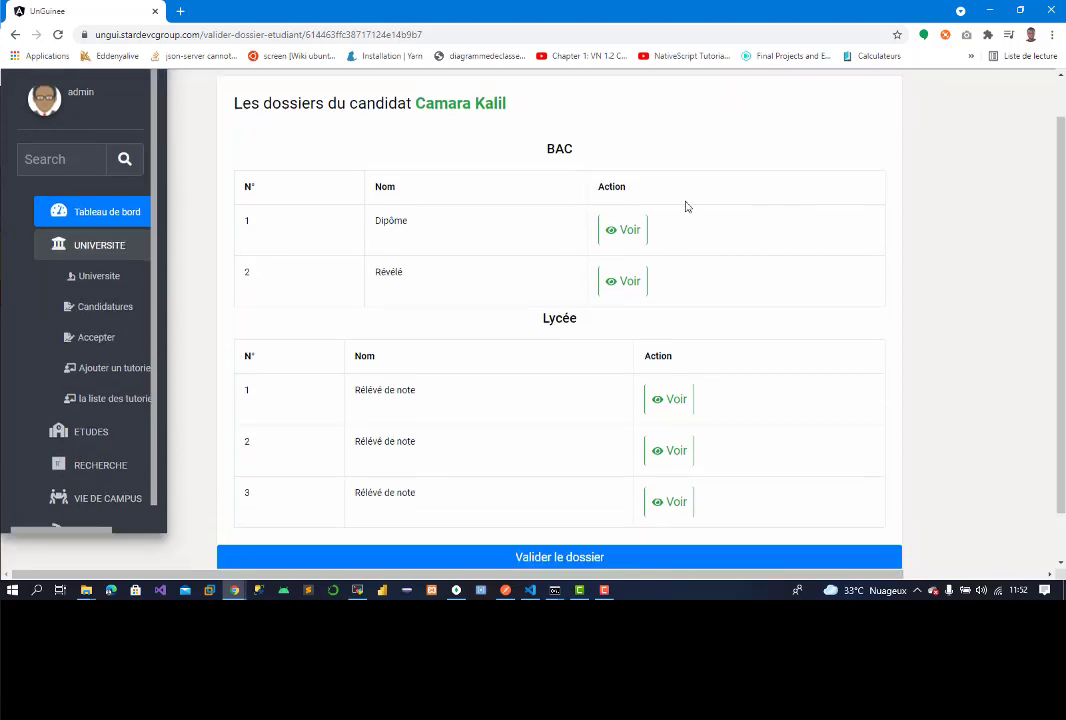
pyautogui.click(617, 232)
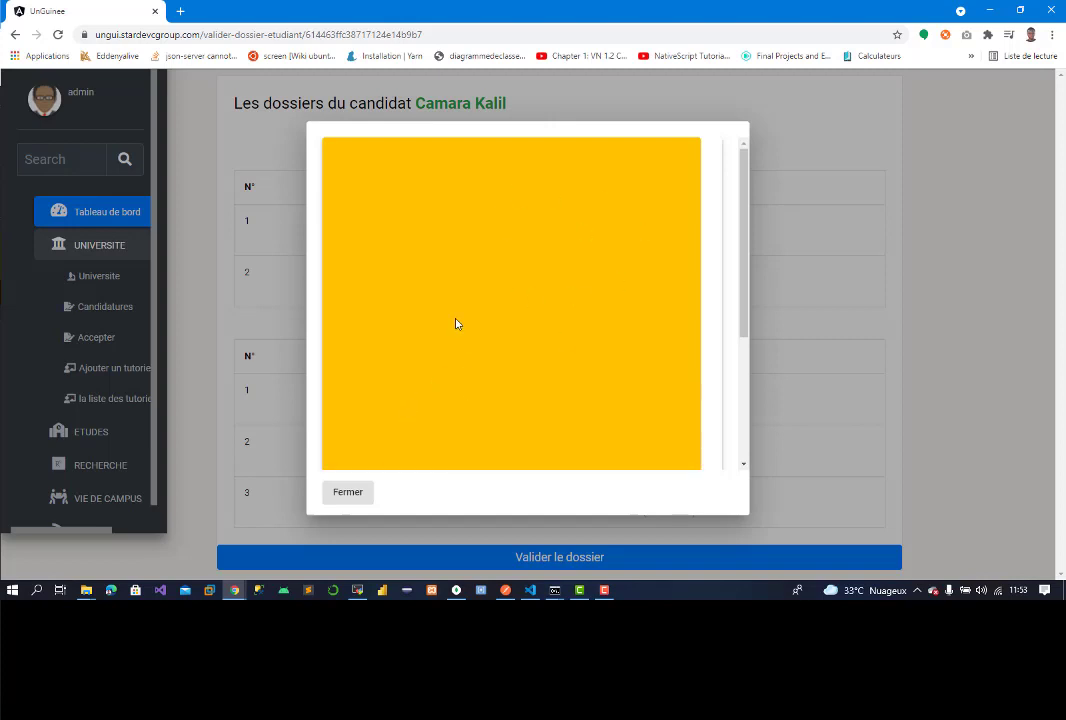
pyautogui.moveTo(745, 305); pyautogui.dragTo(721, 478)
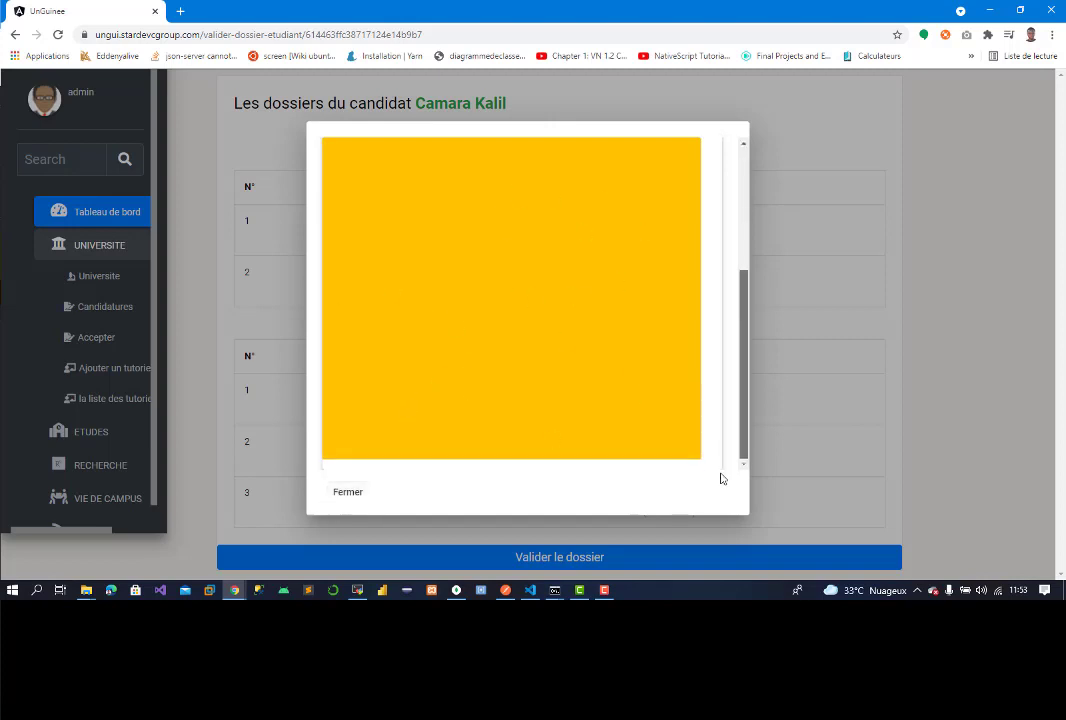
pyautogui.click(346, 494)
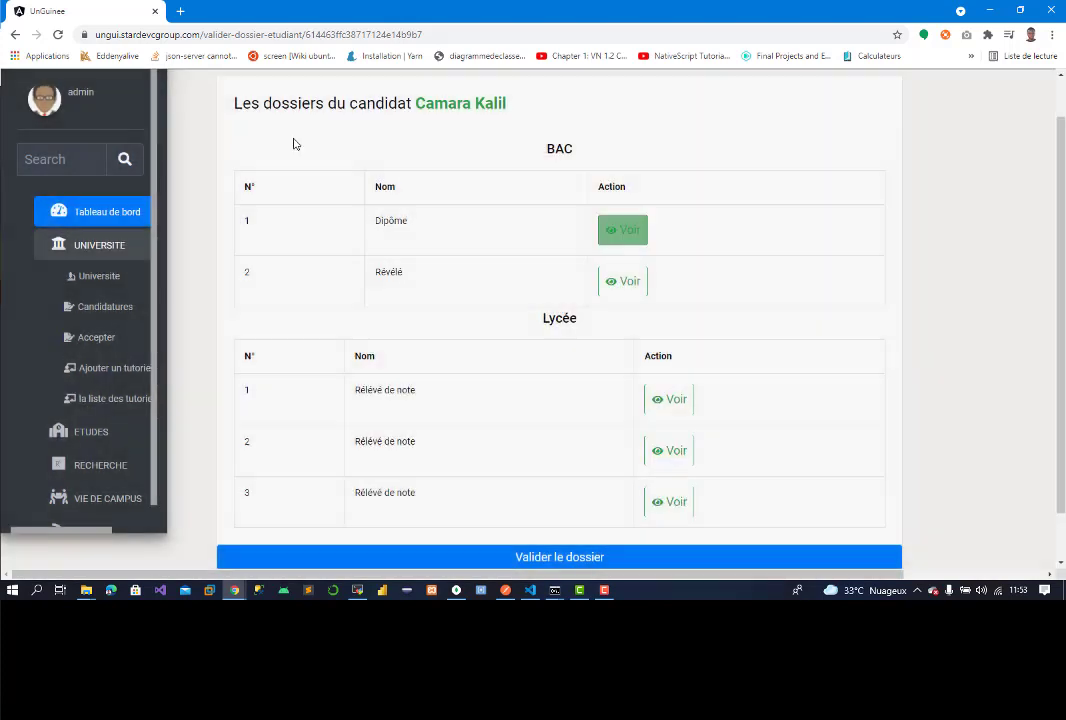
pyautogui.click(624, 285)
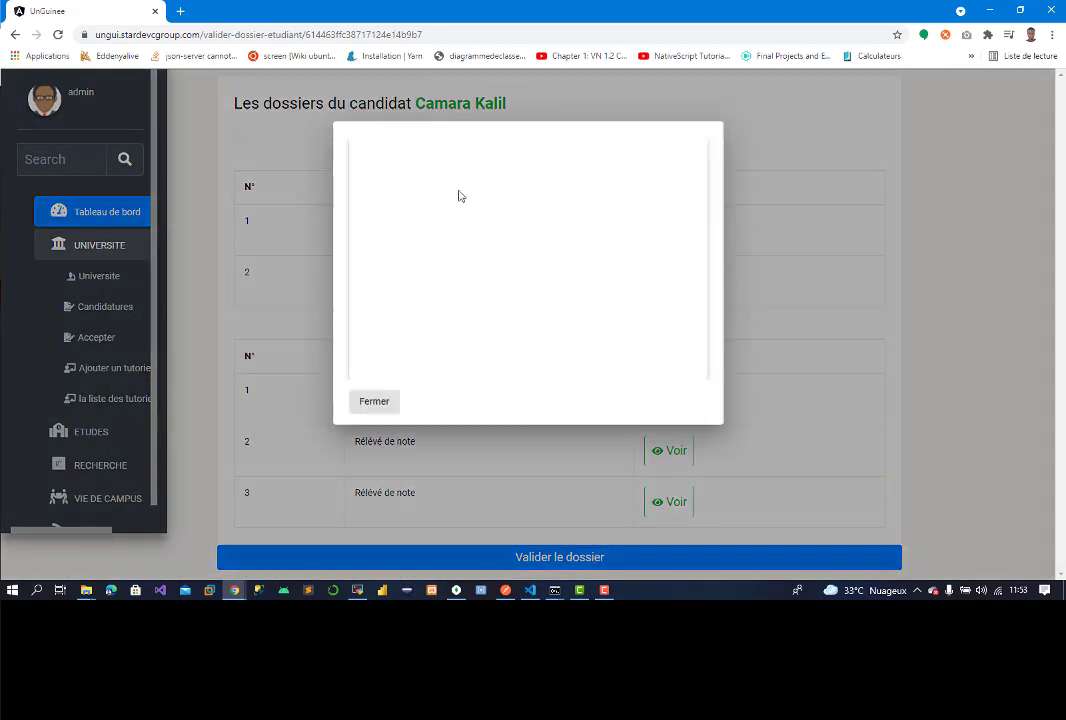
pyautogui.click(374, 401)
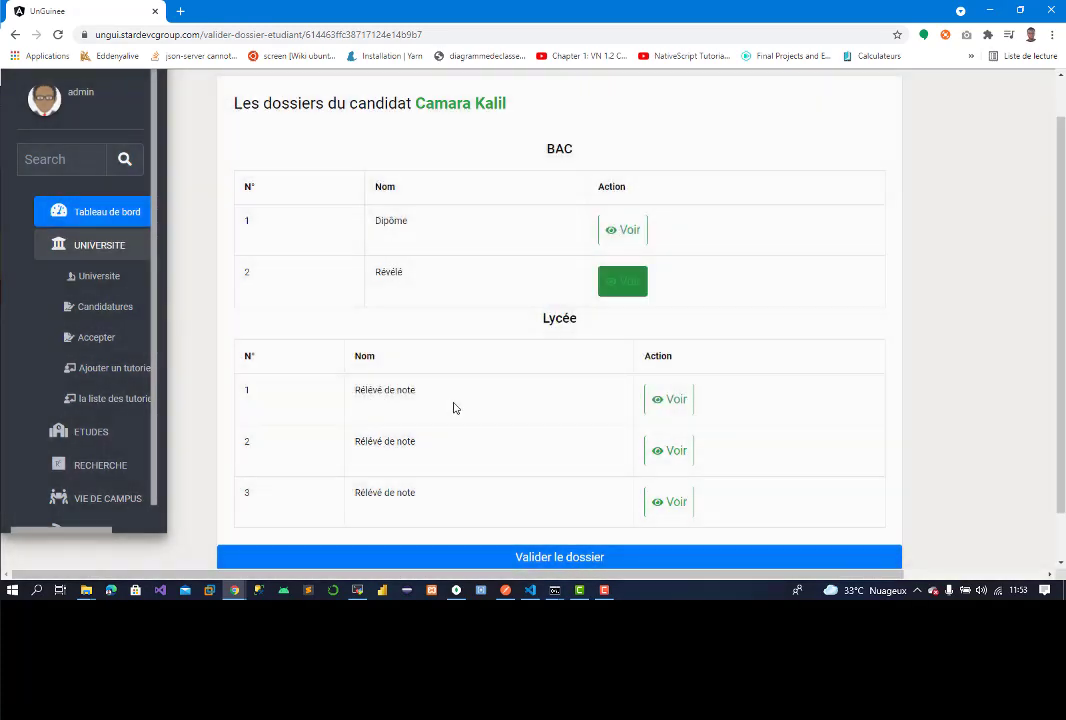
# Step: Preview the first and second Lycée transcripts, then scroll down the dossier
pyautogui.click(668, 401)
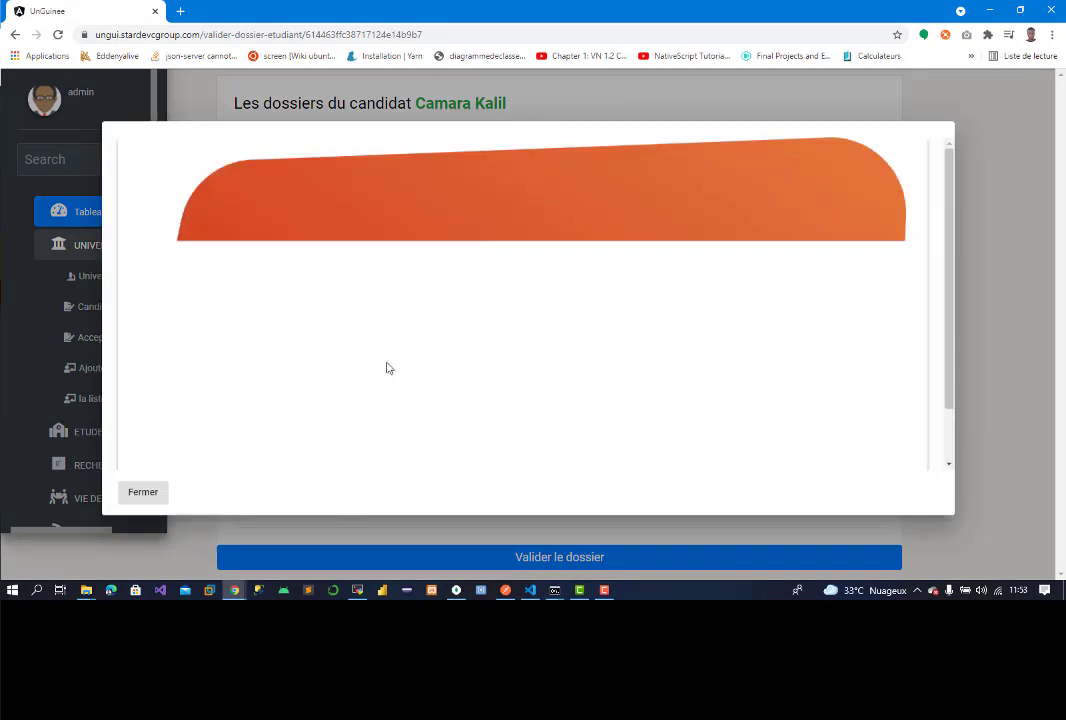
pyautogui.click(146, 492)
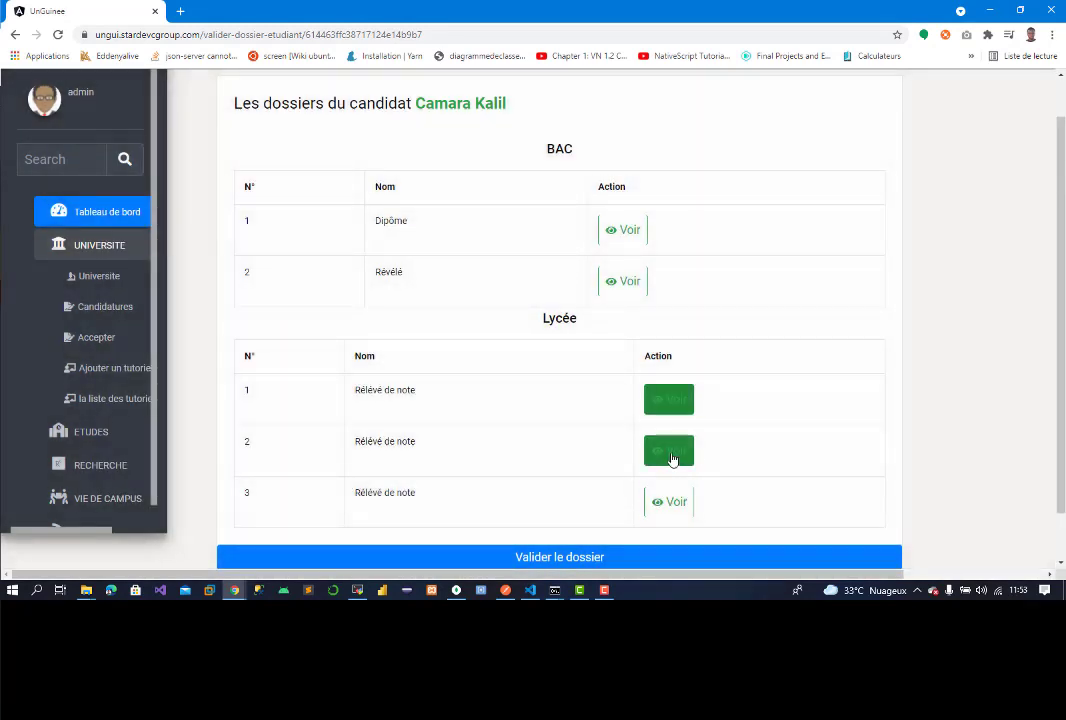
pyautogui.click(670, 455)
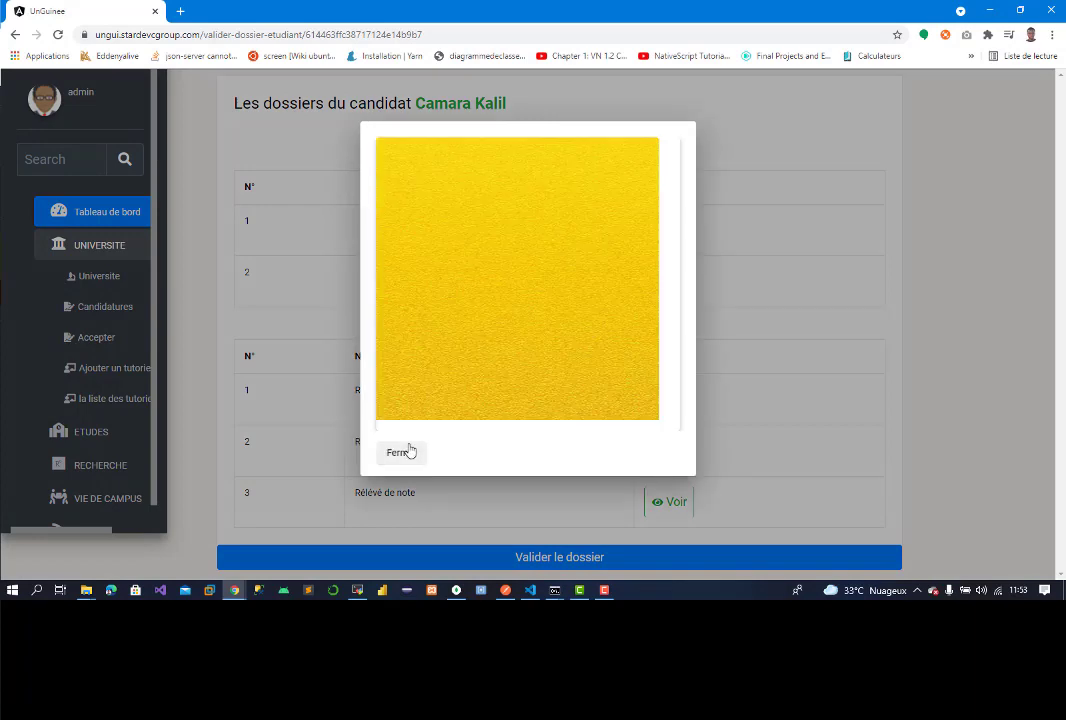
pyautogui.click(401, 452)
pyautogui.scroll(-1, 963, 432)
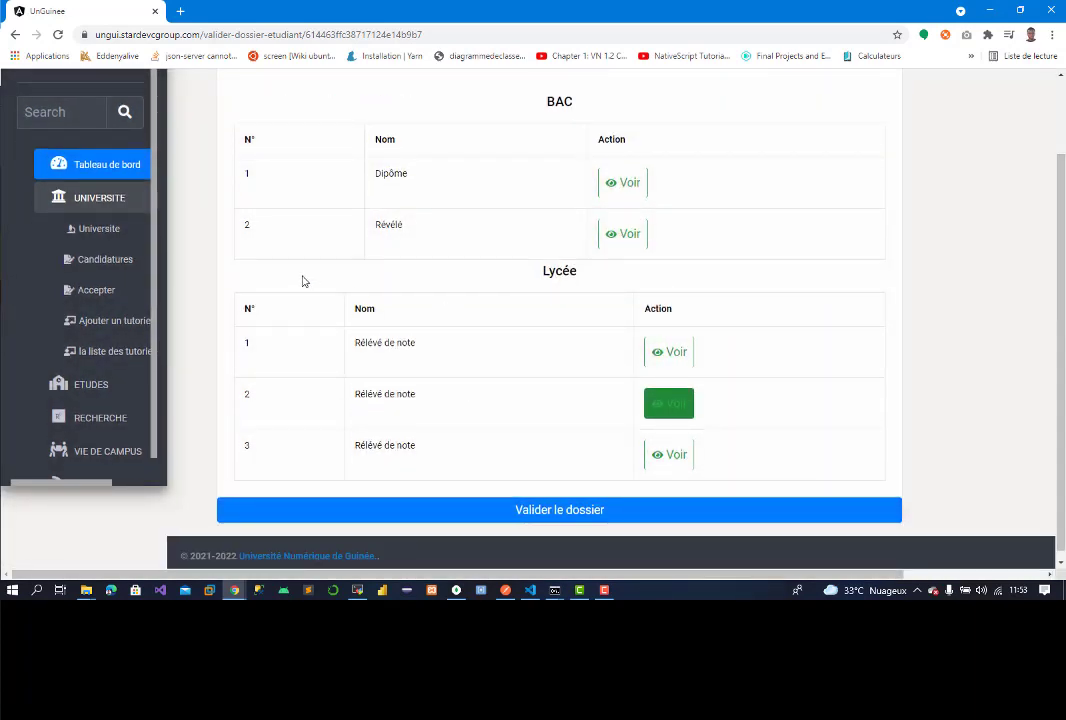
# Step: Validate the dossier and view the L1 T1 accepted list showing 1 admis
pyautogui.click(497, 512)
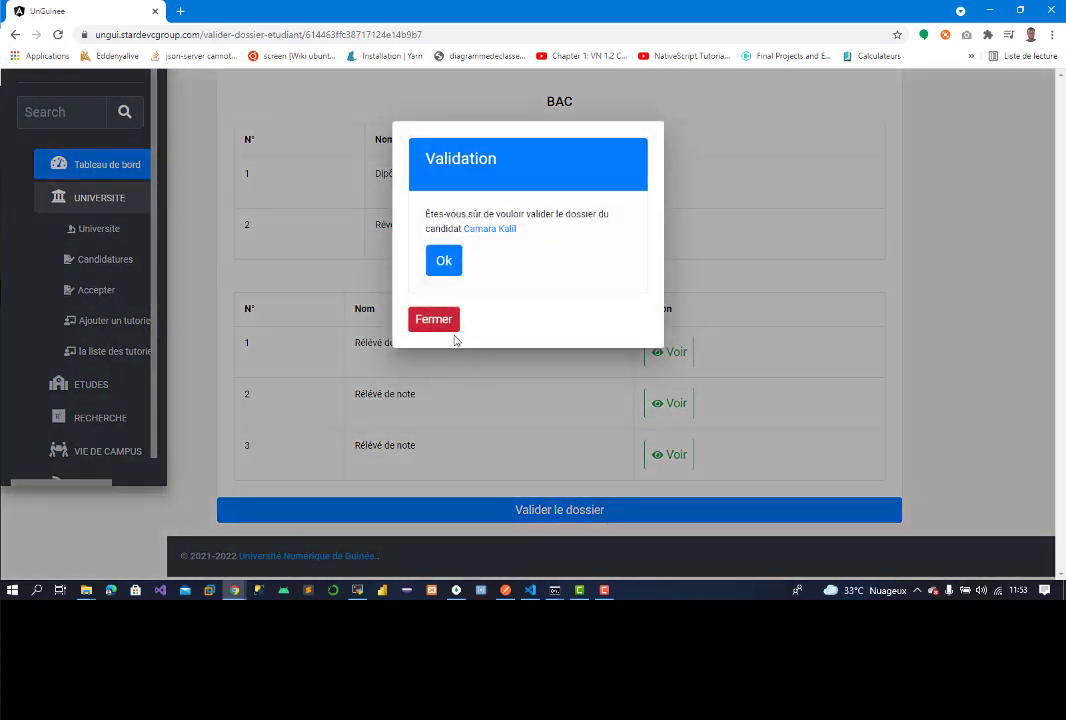
pyautogui.click(444, 261)
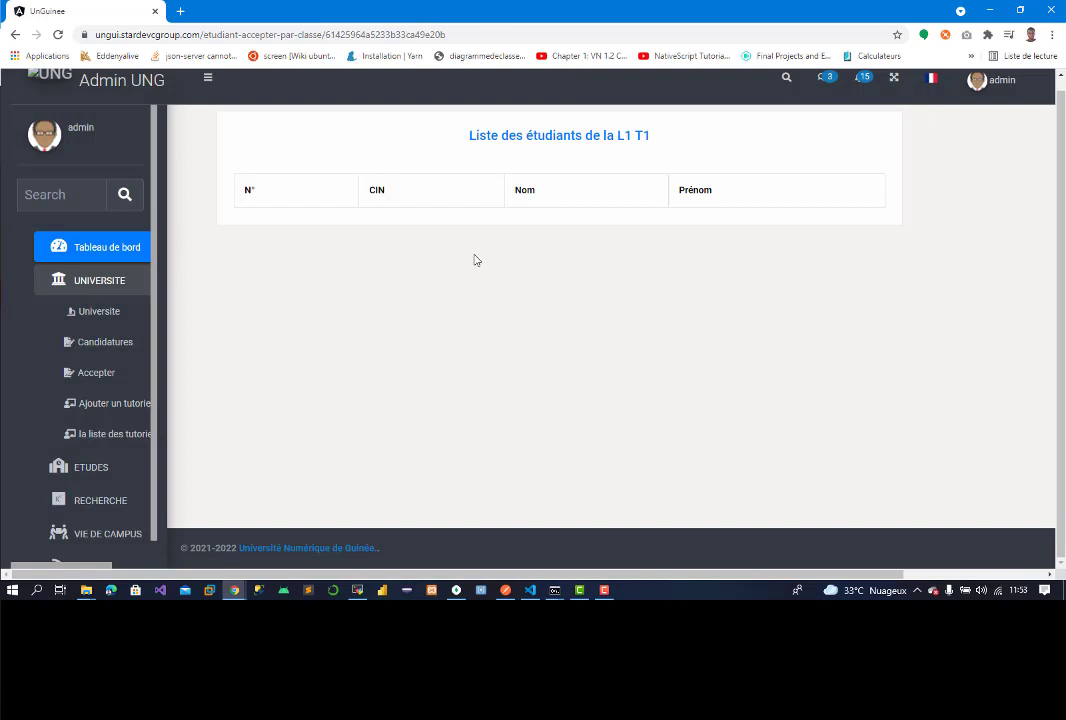
pyautogui.click(103, 375)
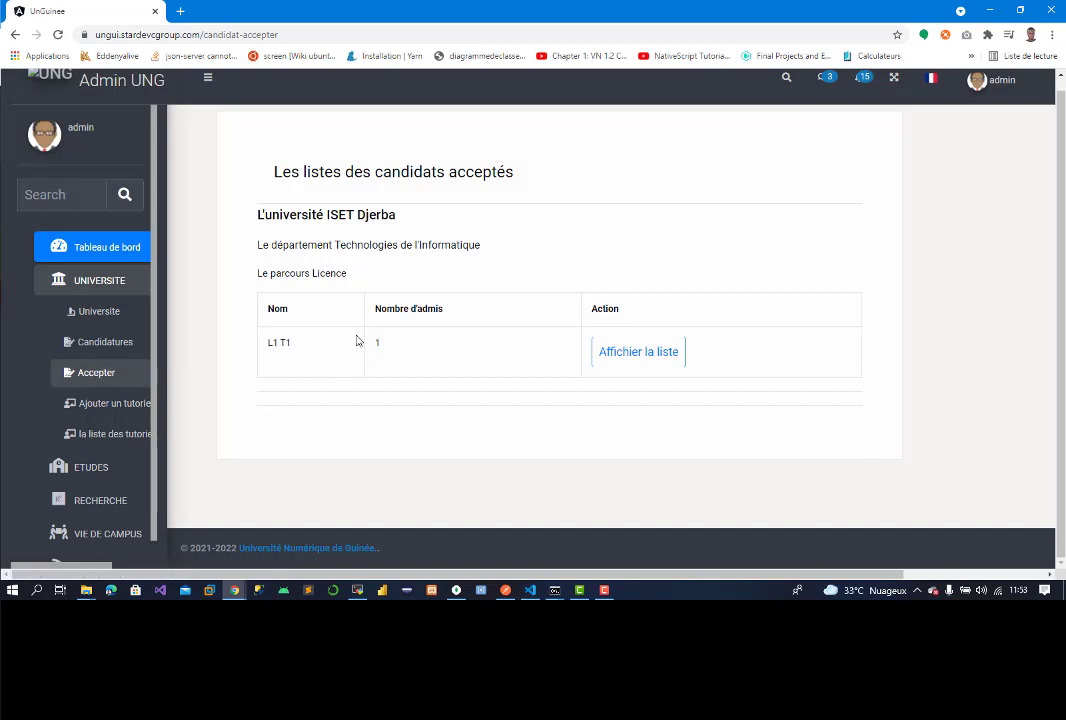
pyautogui.click(626, 354)
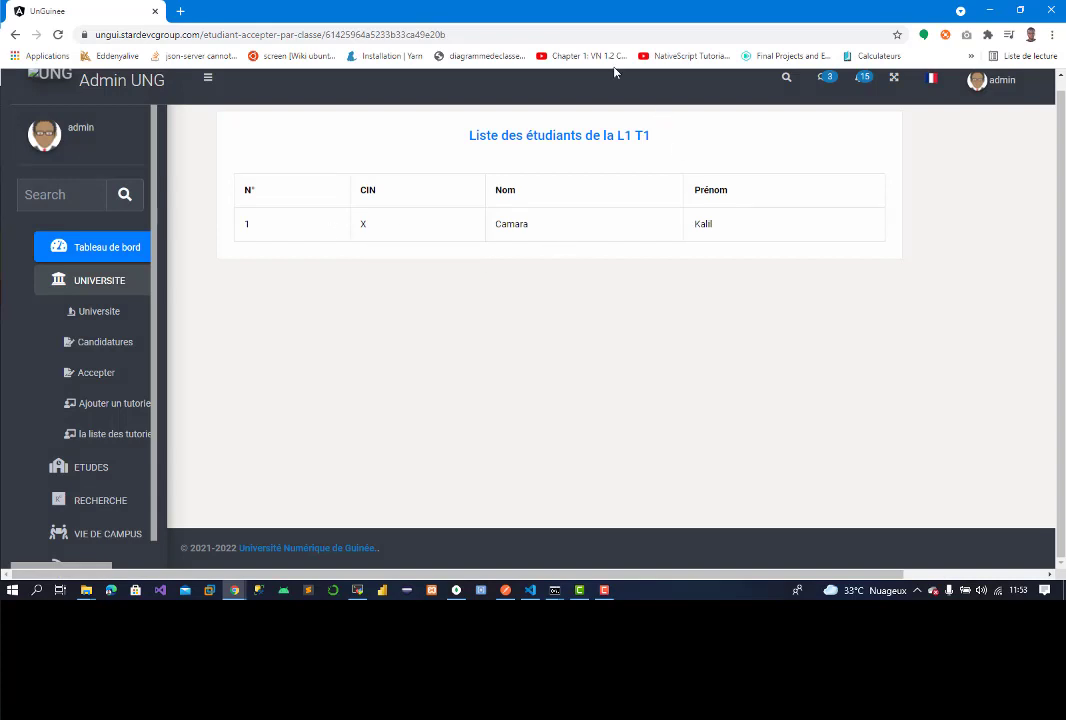
pyautogui.click(977, 80)
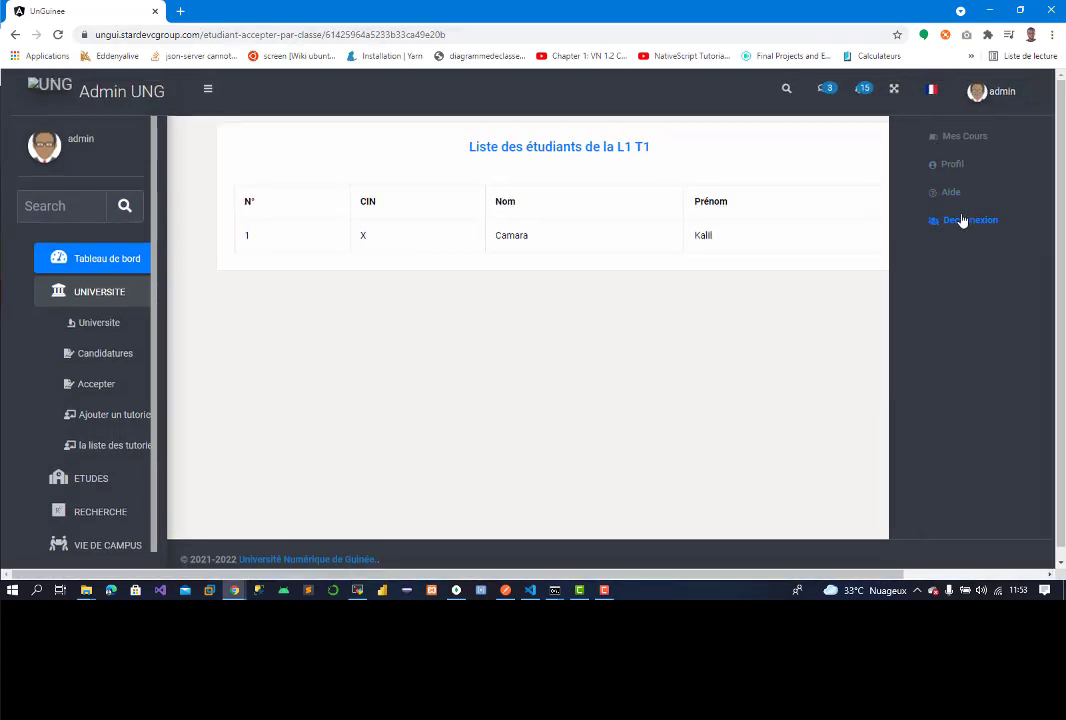
# Step: Log out of the admin account and sign in with the student's username and password
pyautogui.click(962, 220)
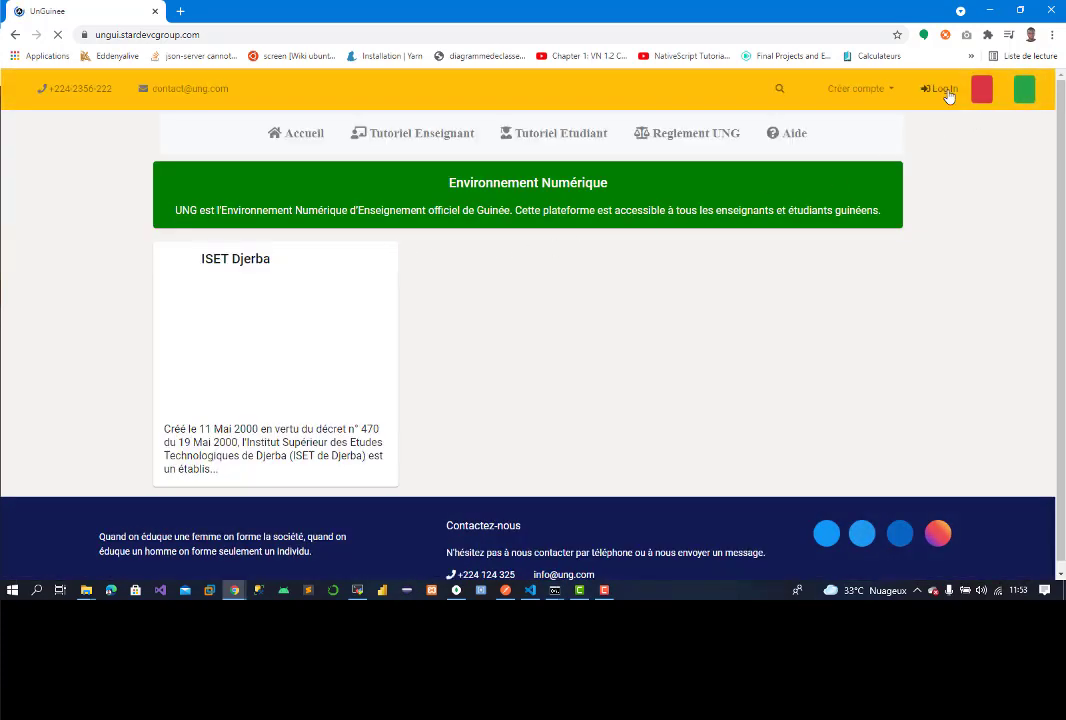
pyautogui.click(946, 92)
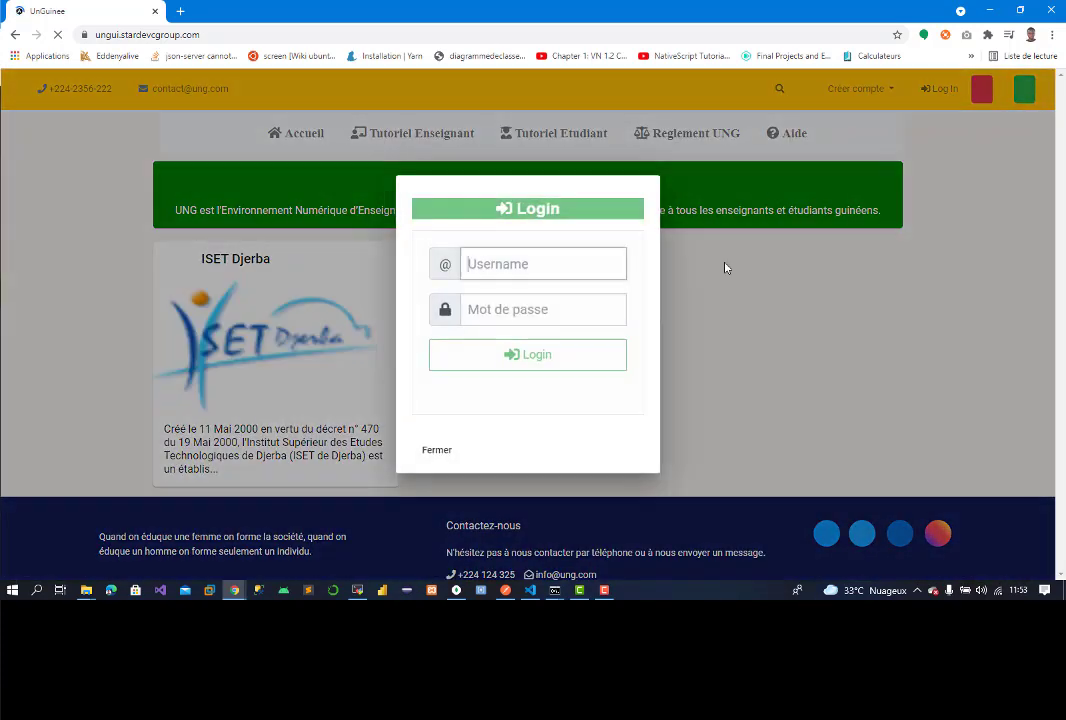
pyautogui.write('kalil')
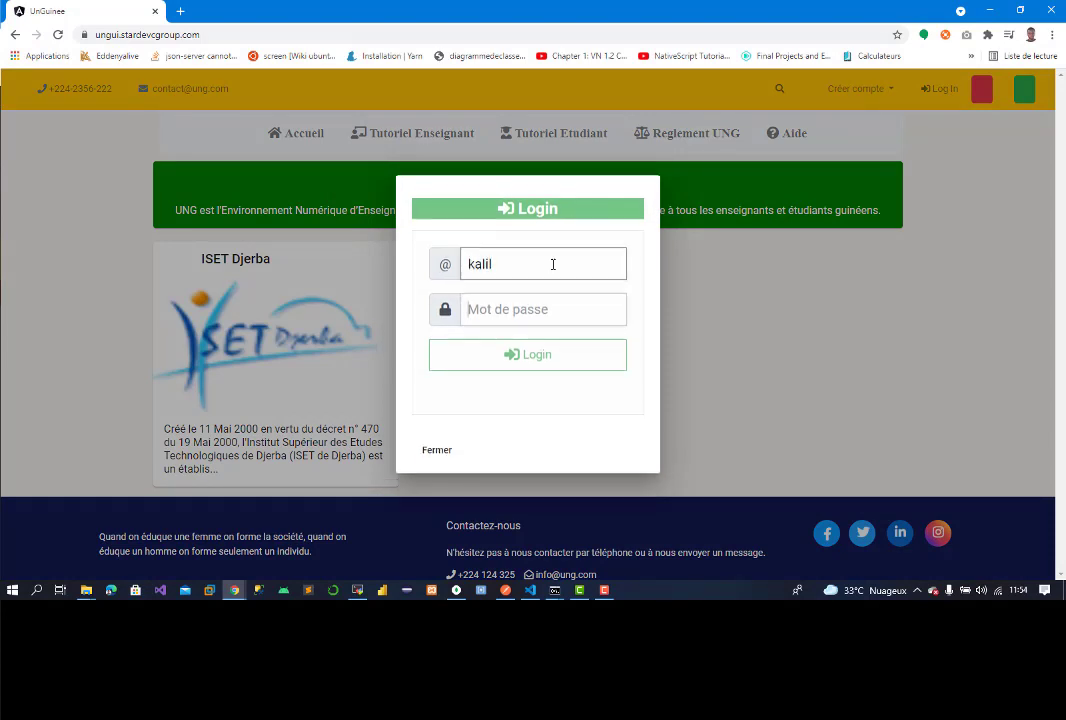
pyautogui.press('Tab')
pyautogui.write('*')
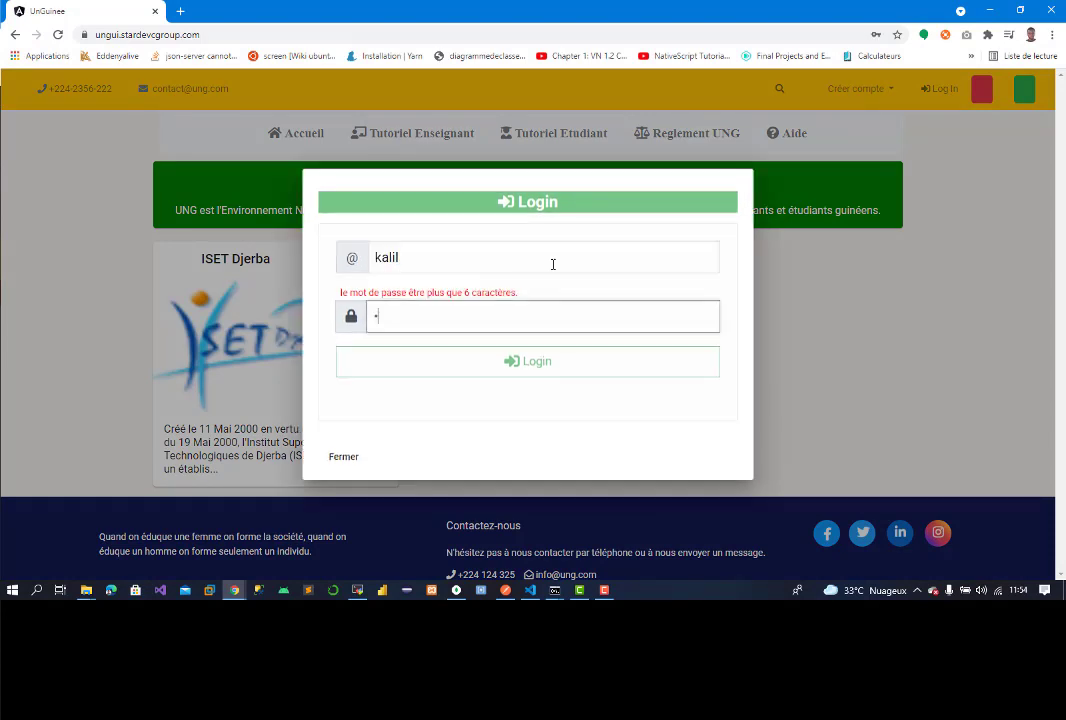
pyautogui.write('****')
pyautogui.press('Return')
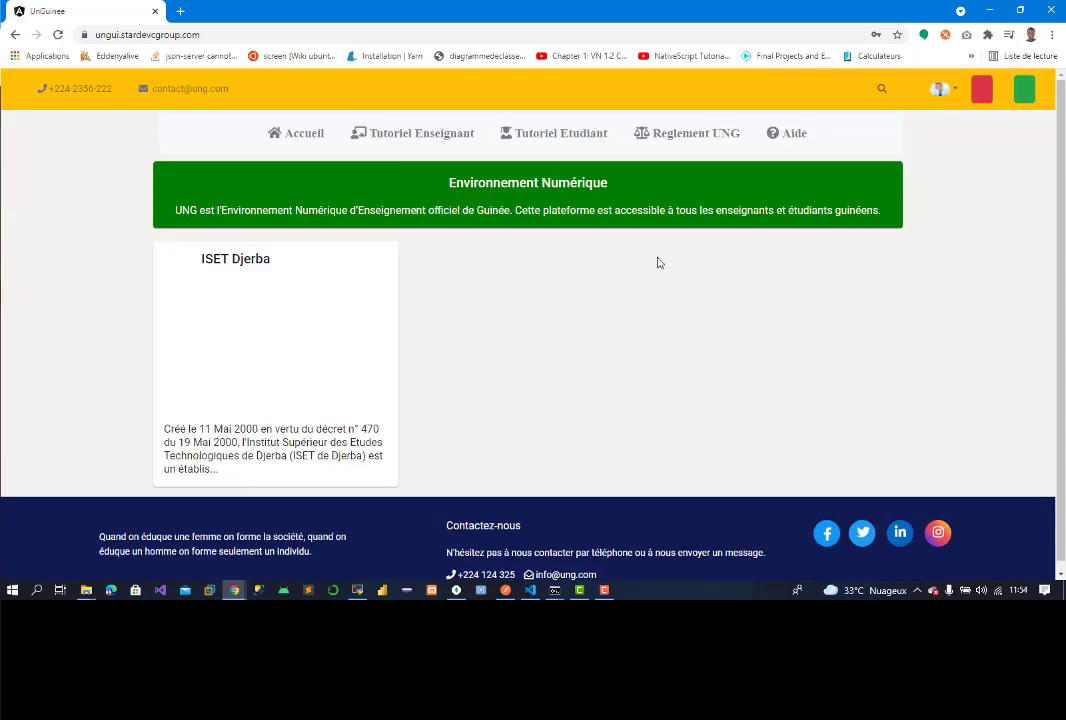
pyautogui.click(641, 234)
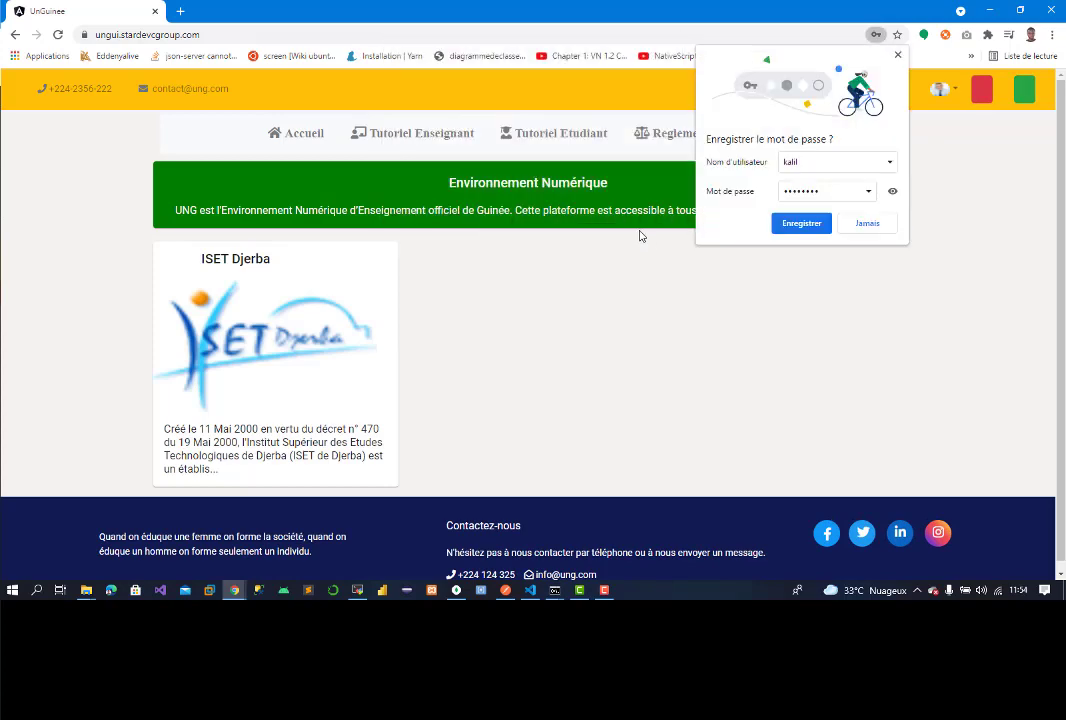
# Step: Open the ISET Djerba page and expand Technologies de l'Informatique > Licence
pyautogui.click(867, 223)
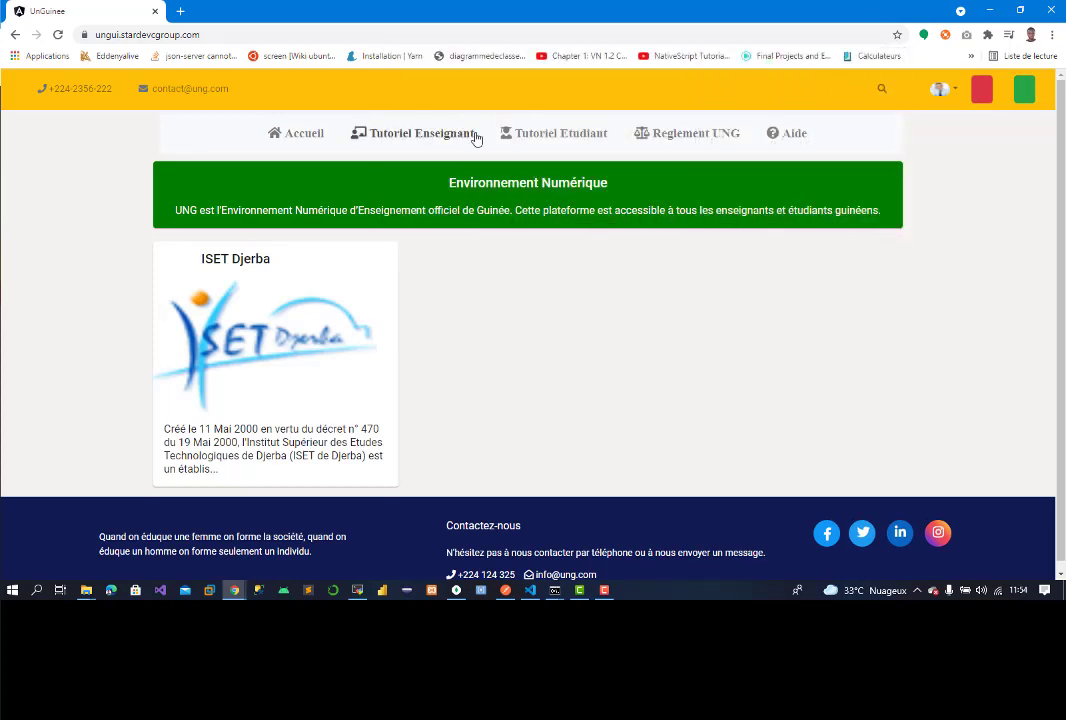
pyautogui.click(331, 343)
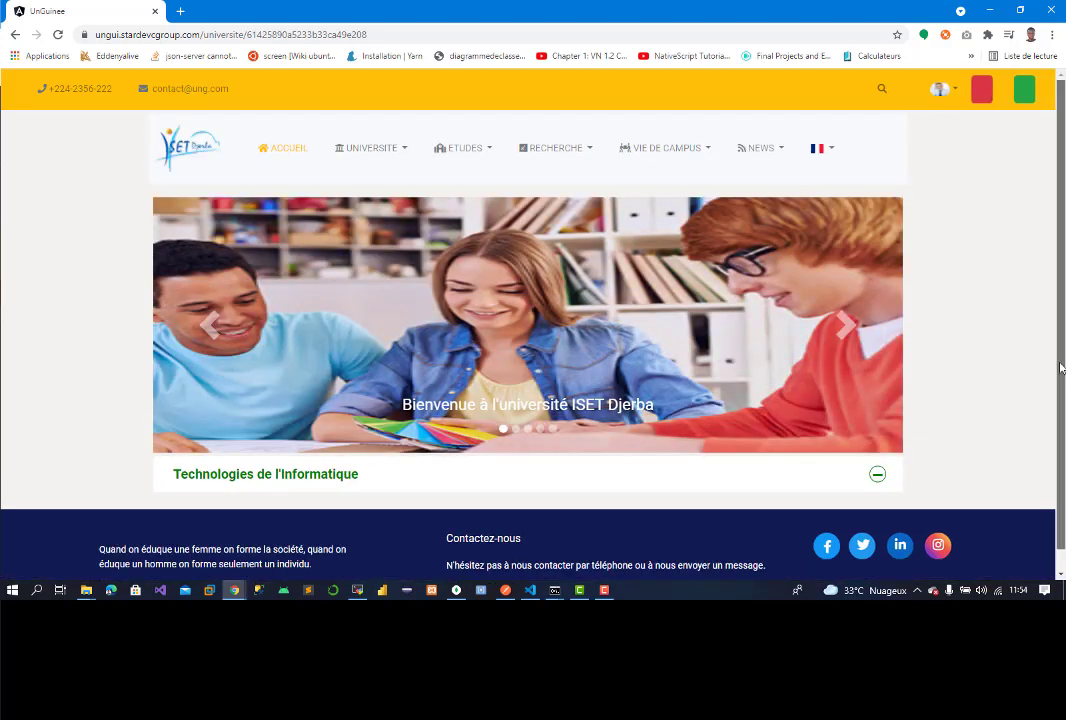
pyautogui.scroll(-1, 850, 463)
pyautogui.click(850, 463)
pyautogui.scroll(-1, 848, 460)
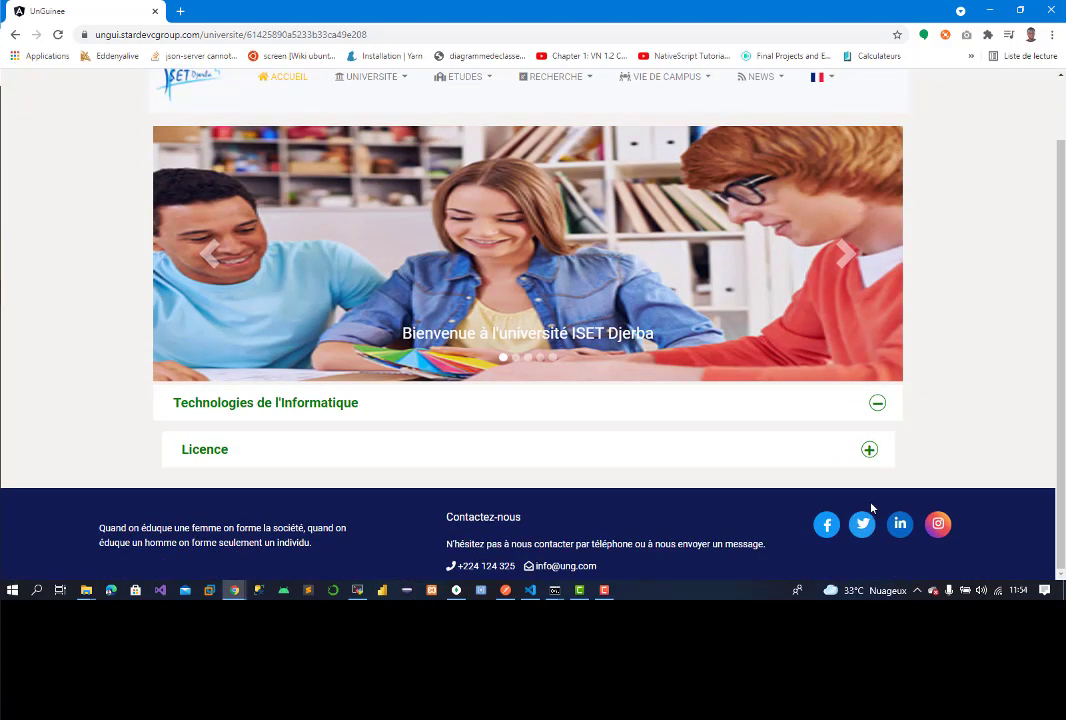
pyautogui.click(844, 451)
# Step: Expand L1 T1 > Semestre 1 and open 'Apprenez à programmer avec JavaScript'
pyautogui.scroll(-1, 850, 455)
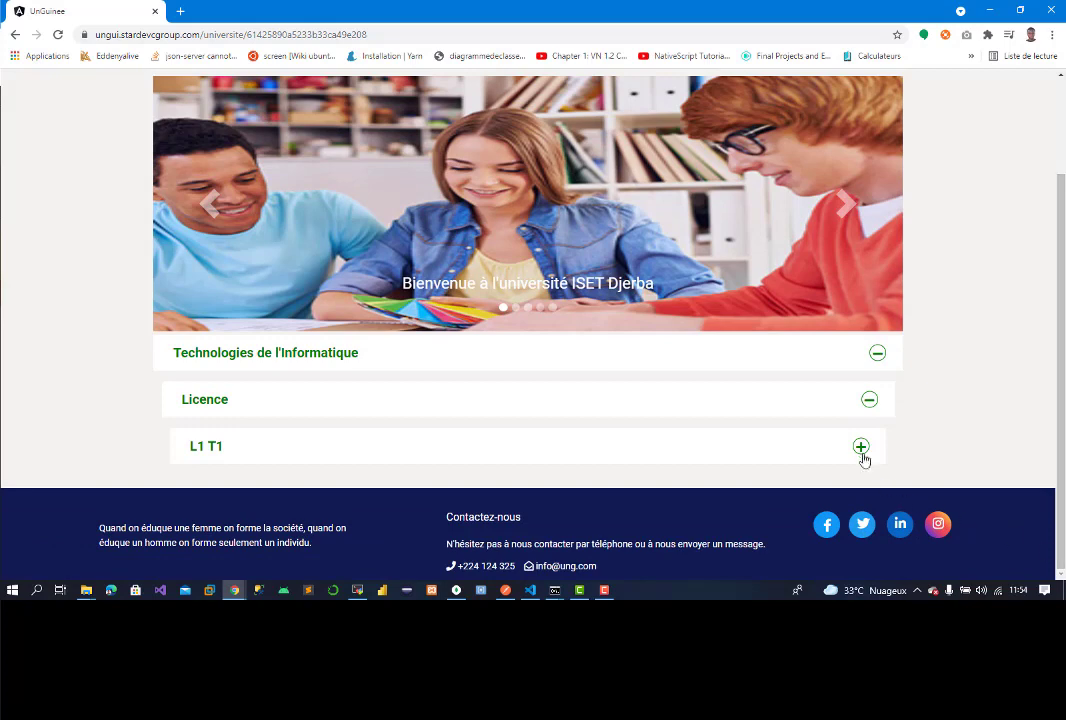
pyautogui.click(862, 450)
pyautogui.scroll(-1, 961, 526)
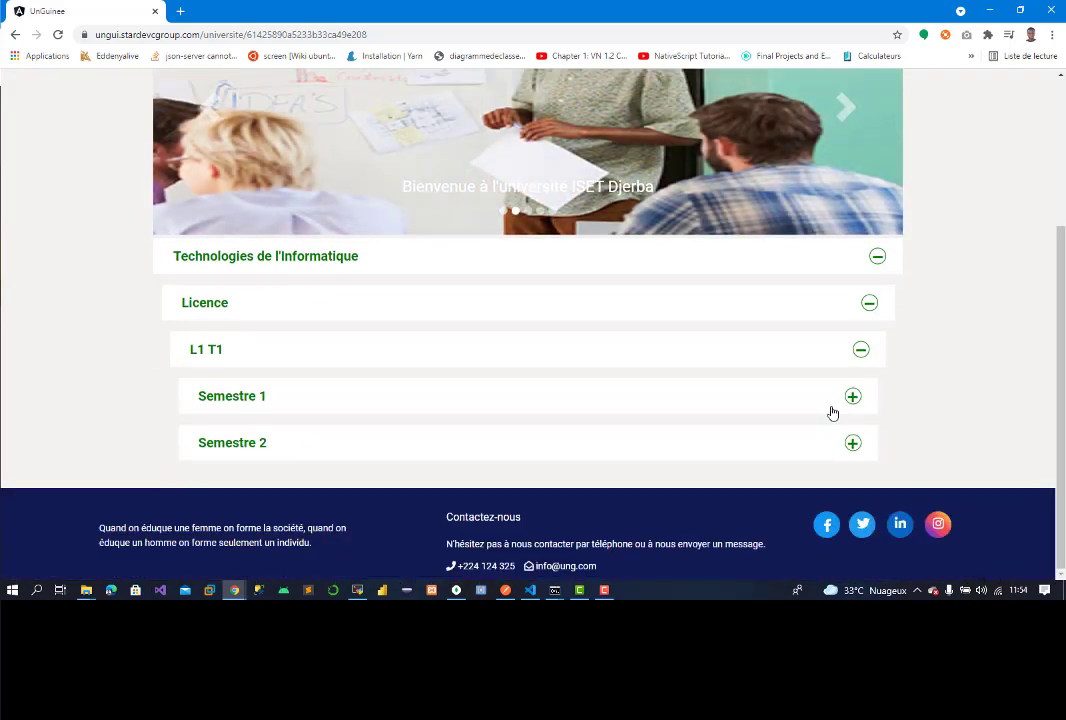
pyautogui.click(848, 405)
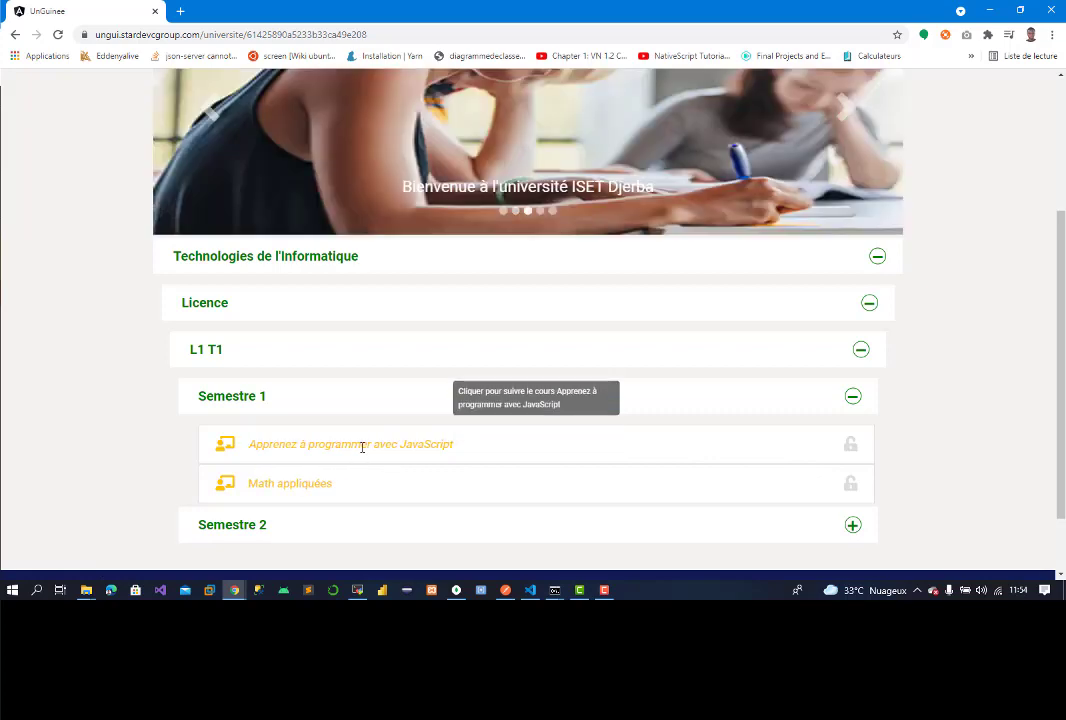
pyautogui.click(362, 447)
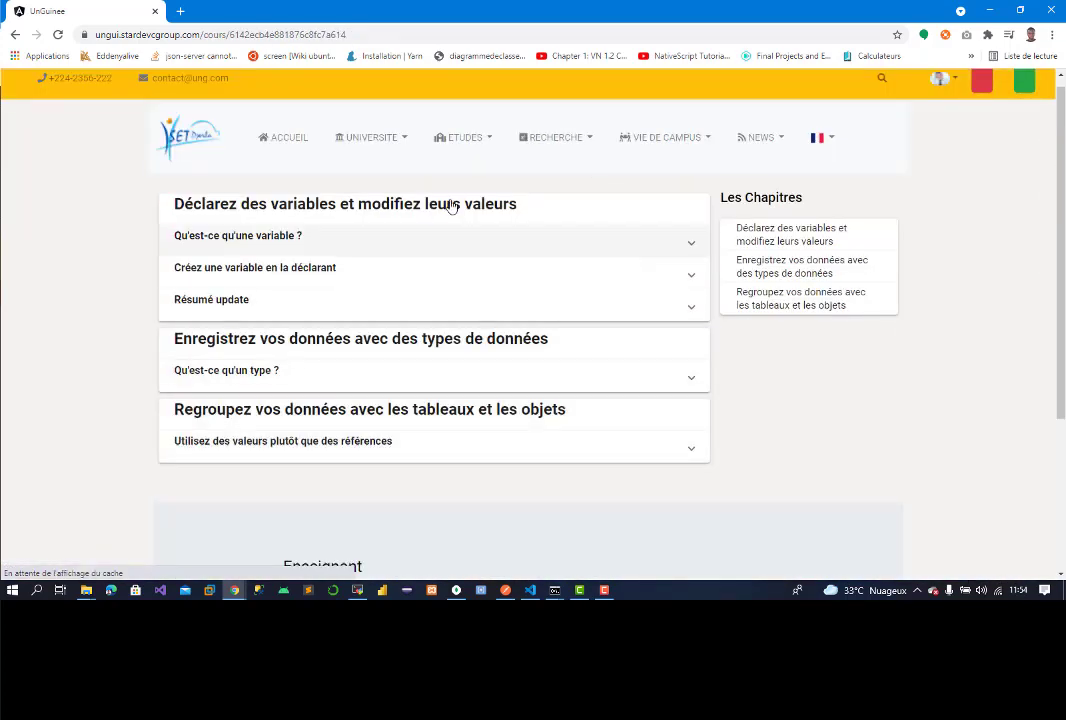
# Step: Expand the lessons 'Qu'est-ce qu'une variable ?' and 'Créez une variable en la déclarant'
pyautogui.click(326, 235)
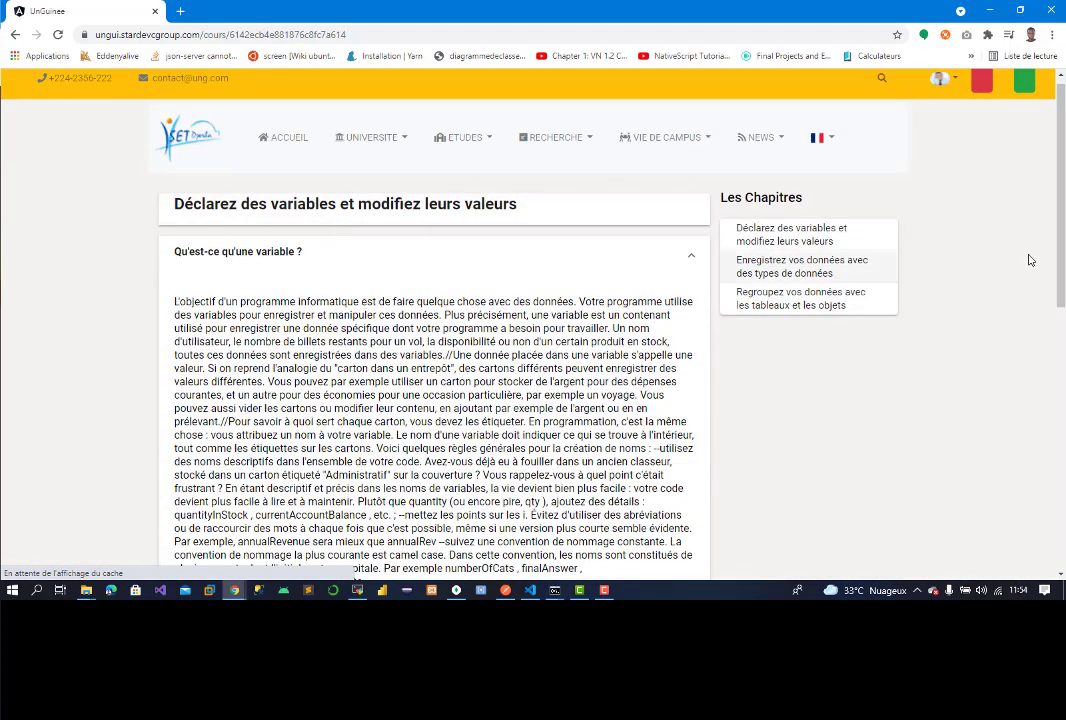
pyautogui.scroll(-10, 1029, 360)
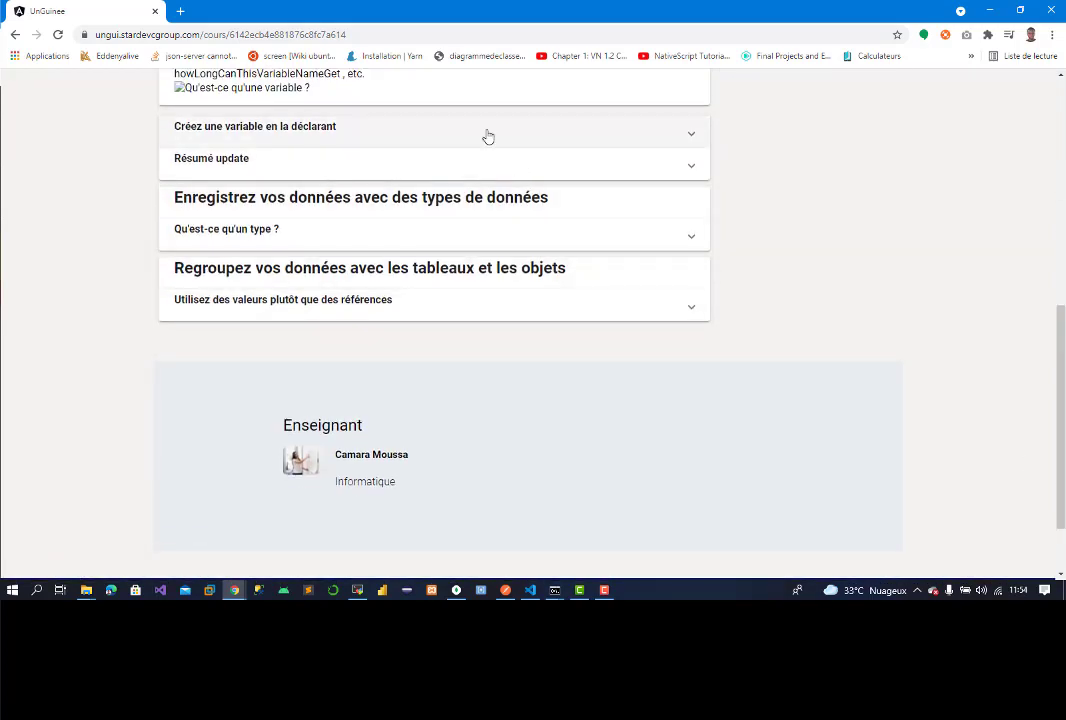
pyautogui.click(488, 136)
pyautogui.moveTo(1056, 420); pyautogui.dragTo(1055, 223)
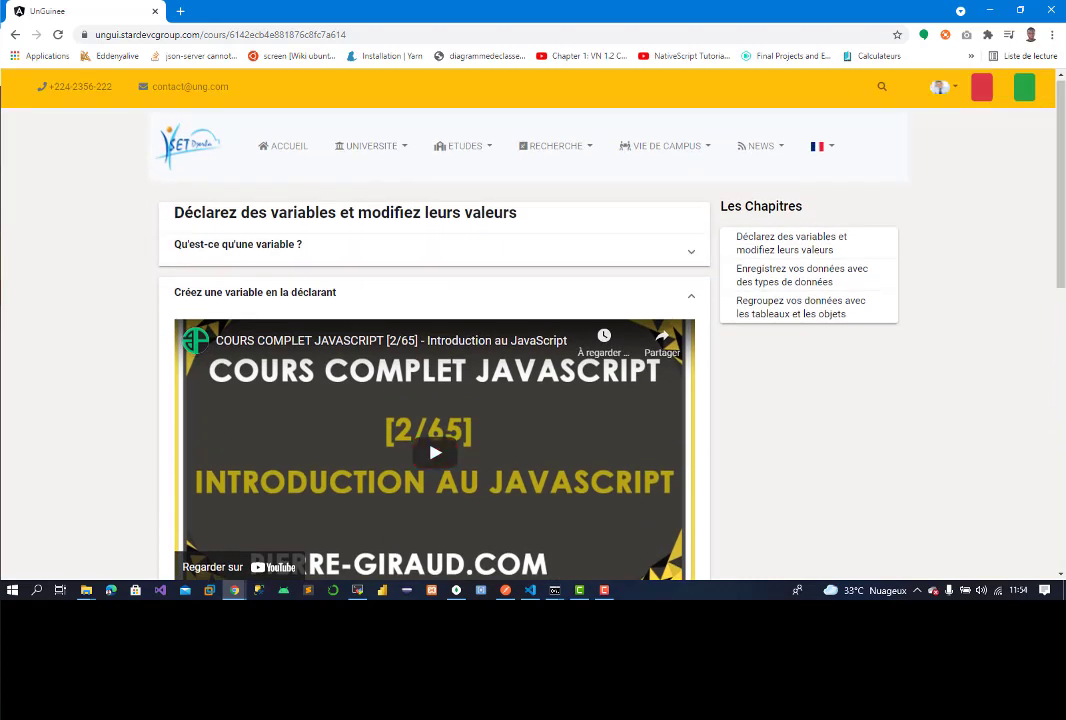
pyautogui.scroll(-6, 867, 481)
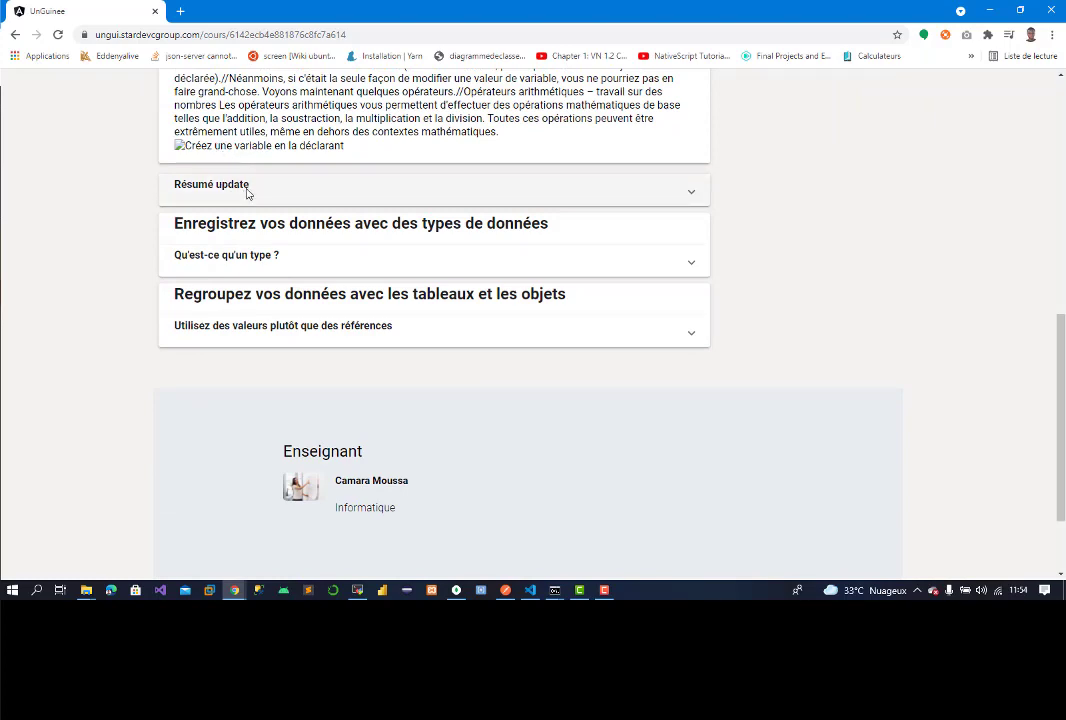
# Step: Expand the 'Résumé update', 'Qu'est-ce qu'un type ?' and 'Utilisez des valeurs plutôt que des références' lessons
pyautogui.click(247, 188)
pyautogui.click(385, 201)
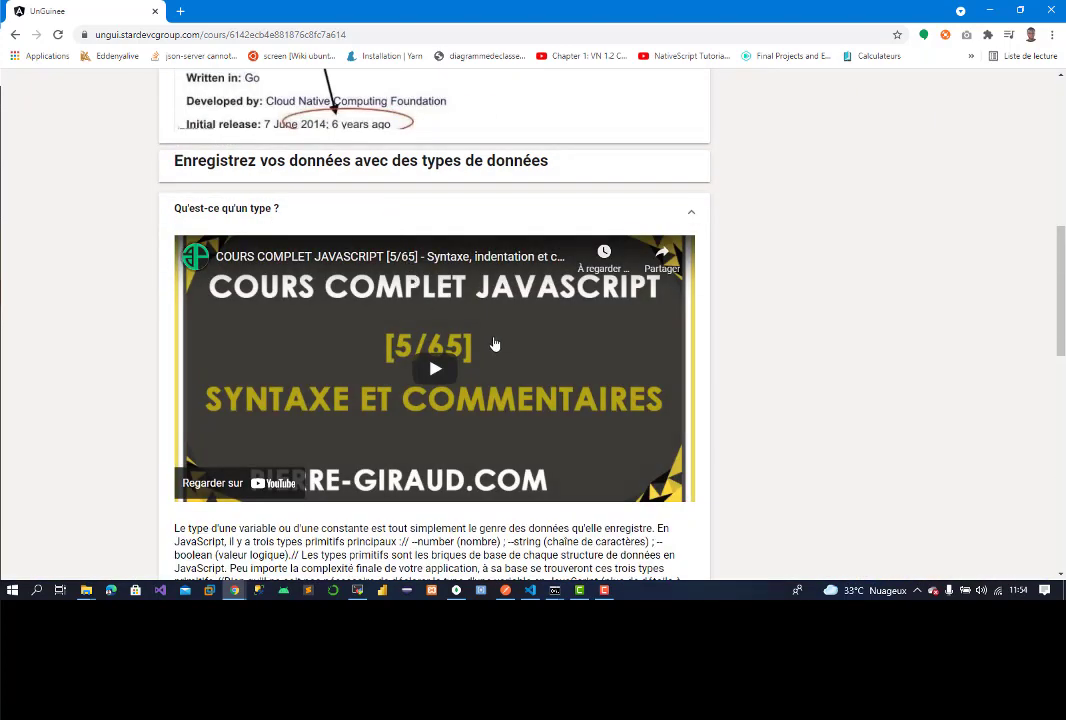
pyautogui.moveTo(1062, 400); pyautogui.dragTo(1062, 465)
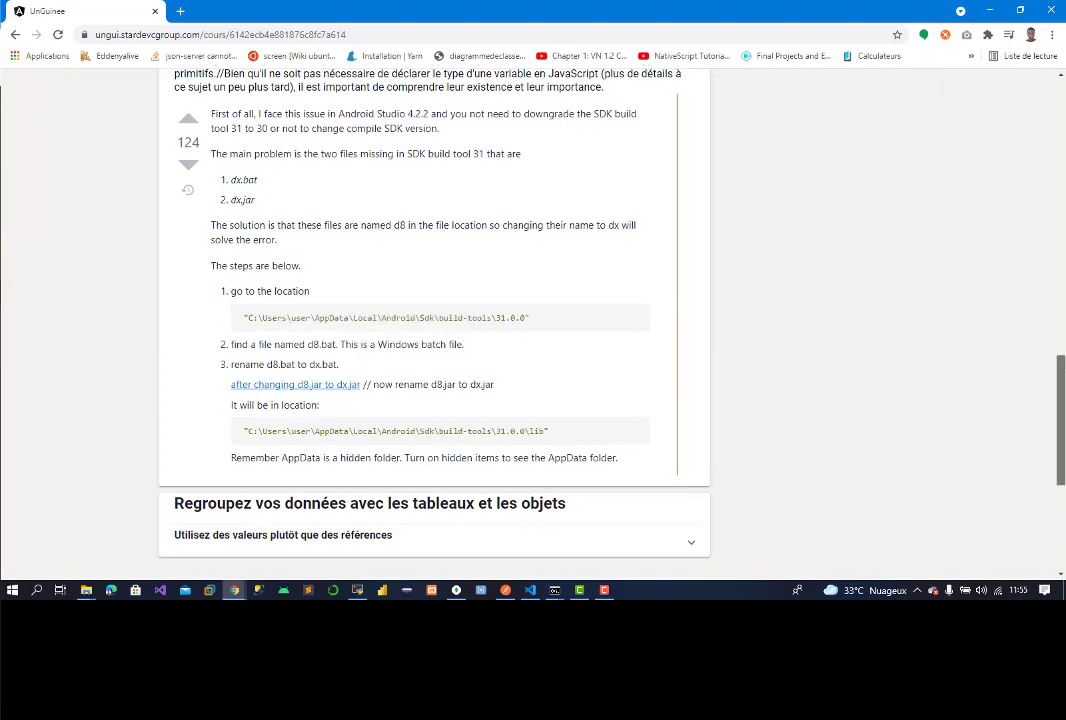
pyautogui.scroll(-3, 654, 340)
pyautogui.click(508, 222)
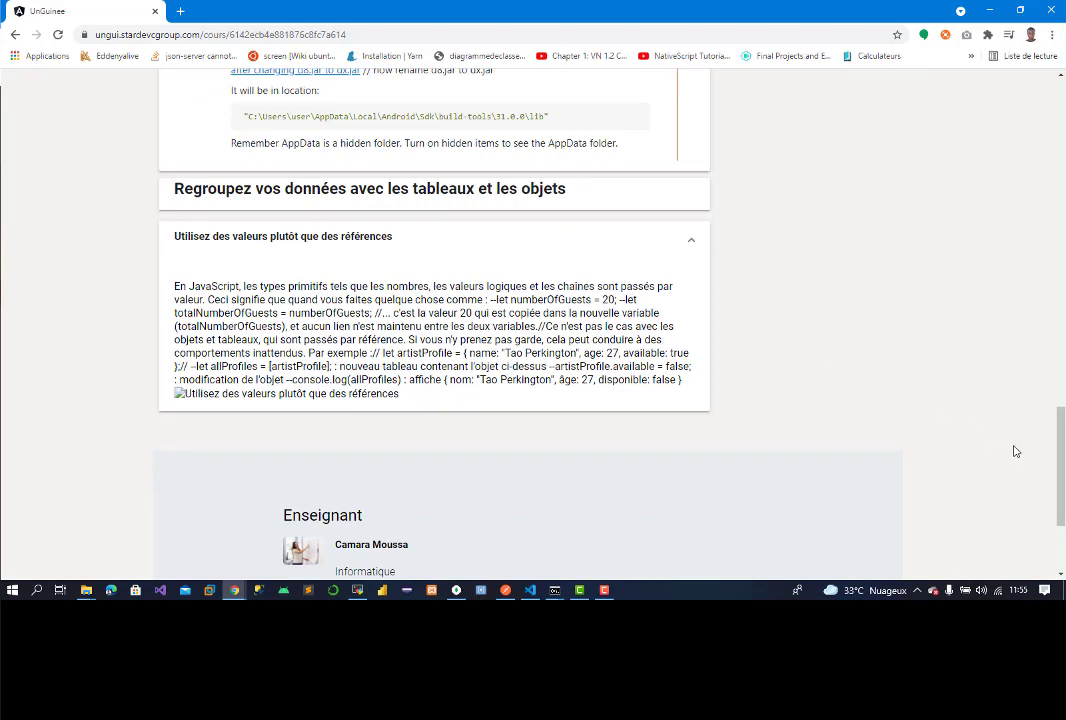
pyautogui.moveTo(1060, 472); pyautogui.dragTo(1058, 333)
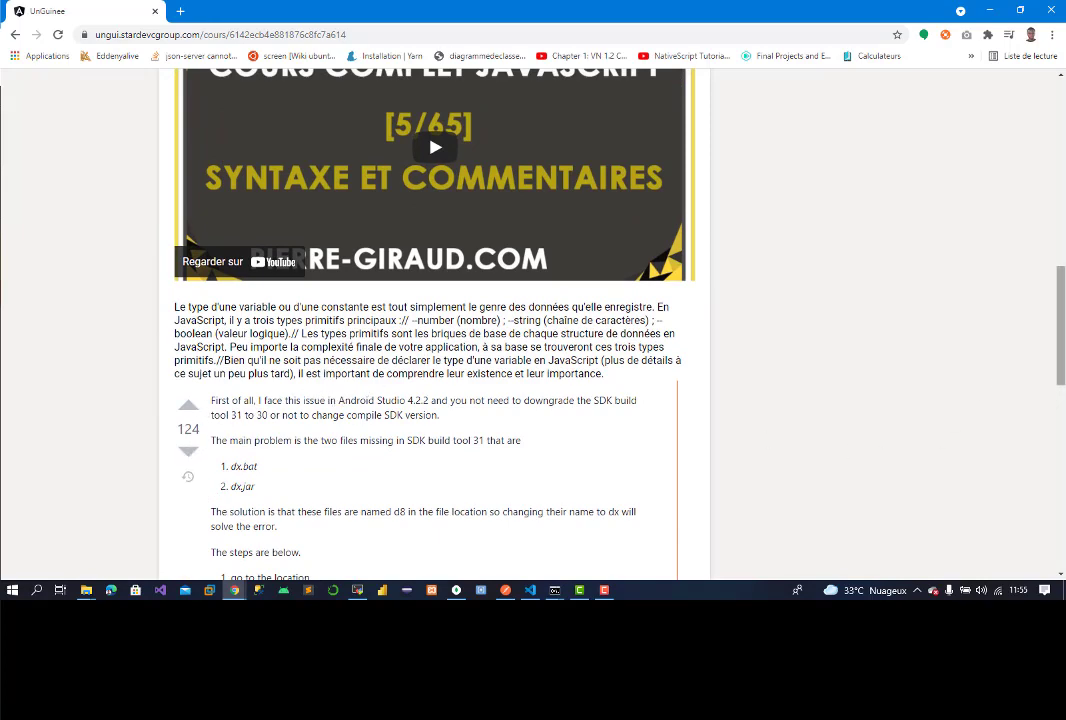
pyautogui.scroll(5, 1019, 223)
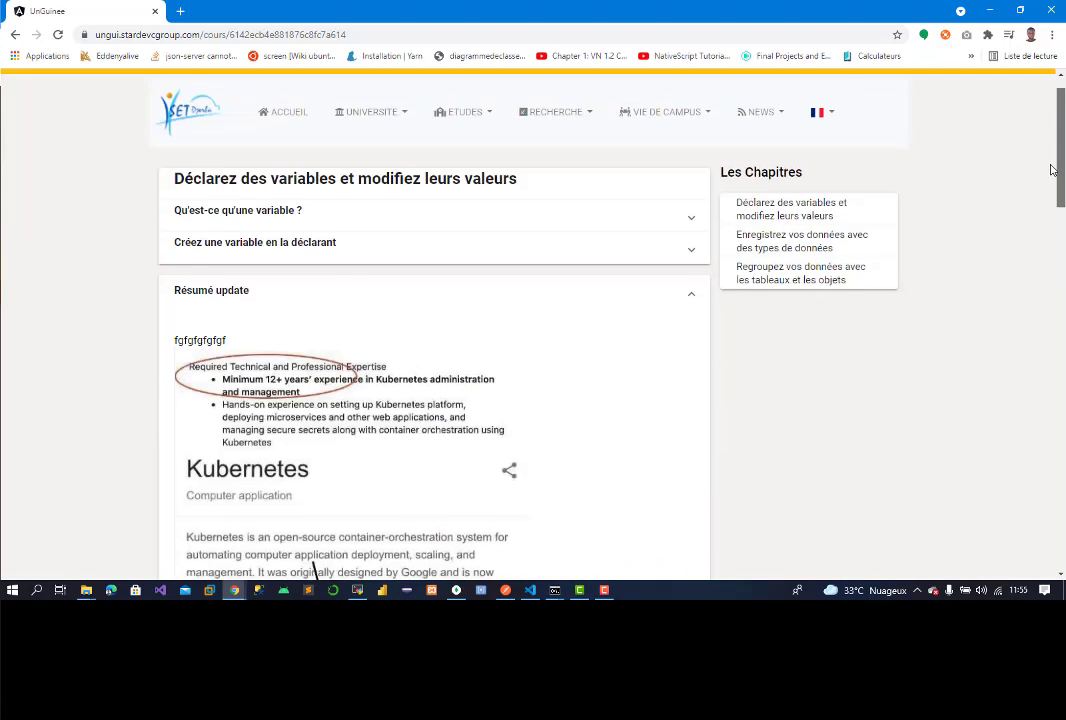
pyautogui.scroll(4, 1055, 242)
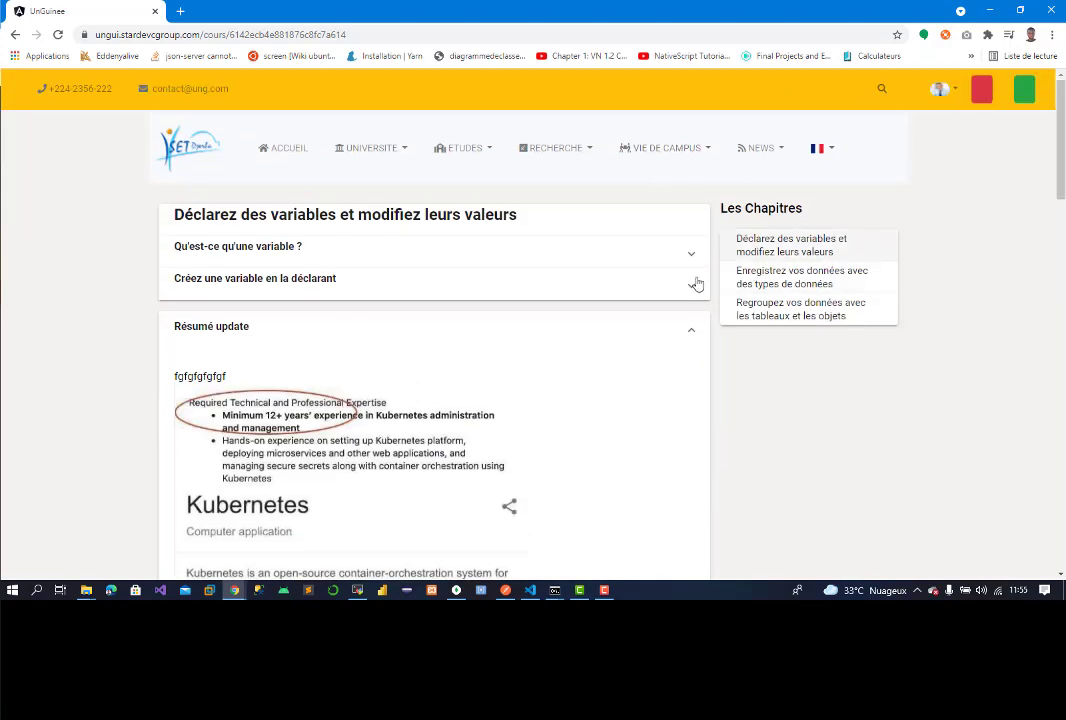